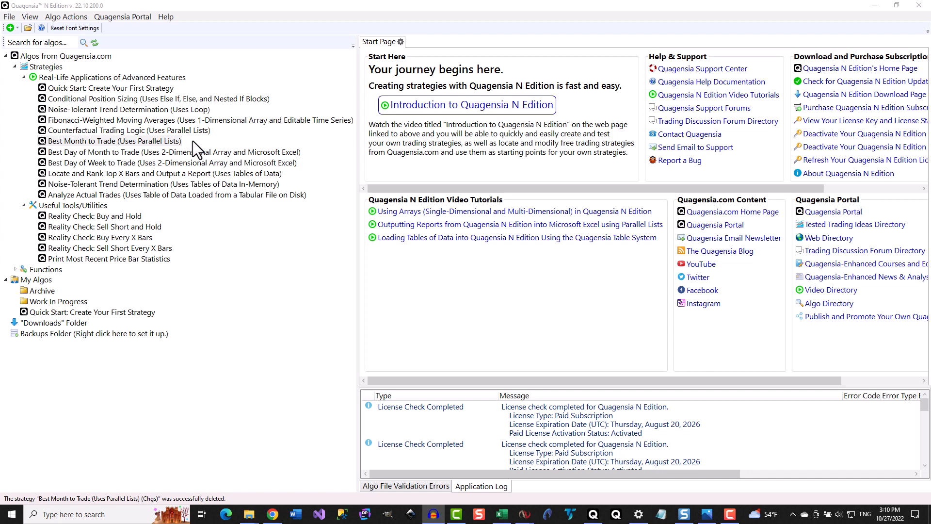
# Open the "Best Month to Trade (Uses Parallel Lists)" strategy for viewing
pyautogui.rightClick(119, 144)
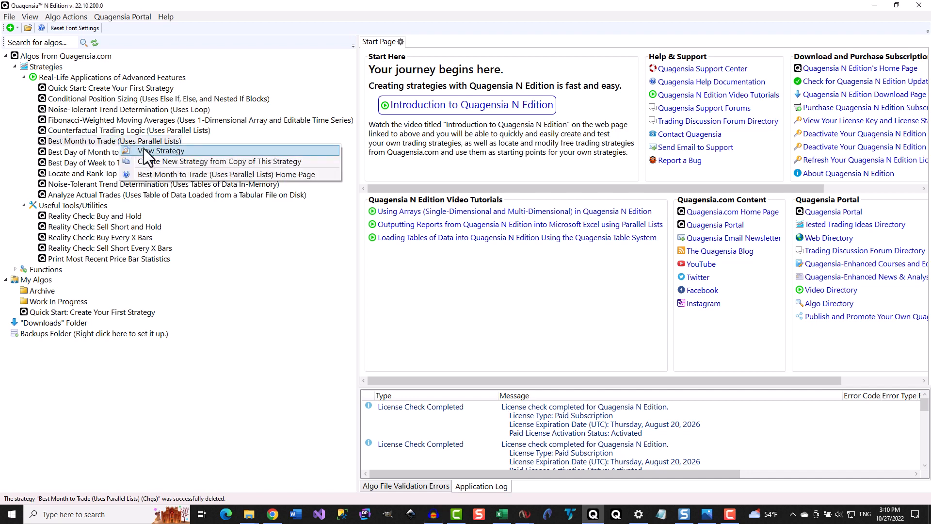
pyautogui.click(191, 153)
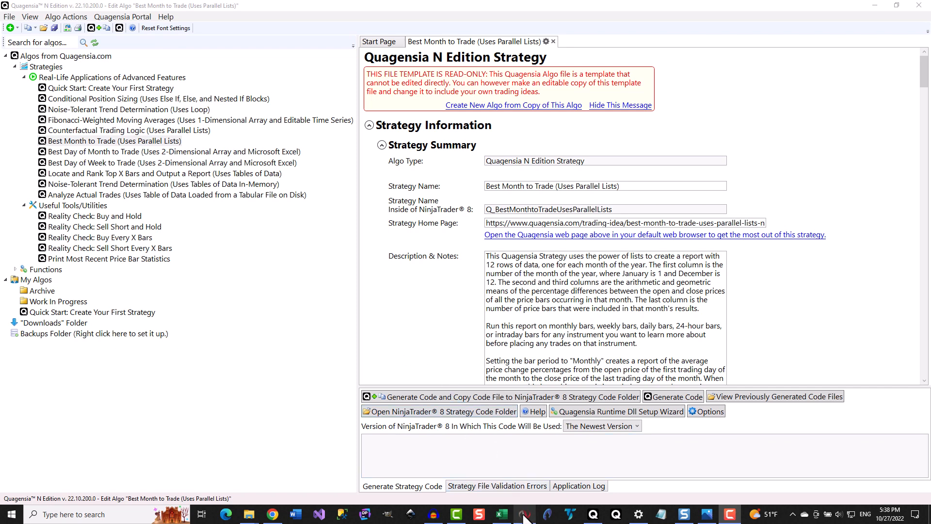
# Switch to NinjaTrader and connect to the Kinetick – End Of Day (Free) data feed
pyautogui.click(524, 515)
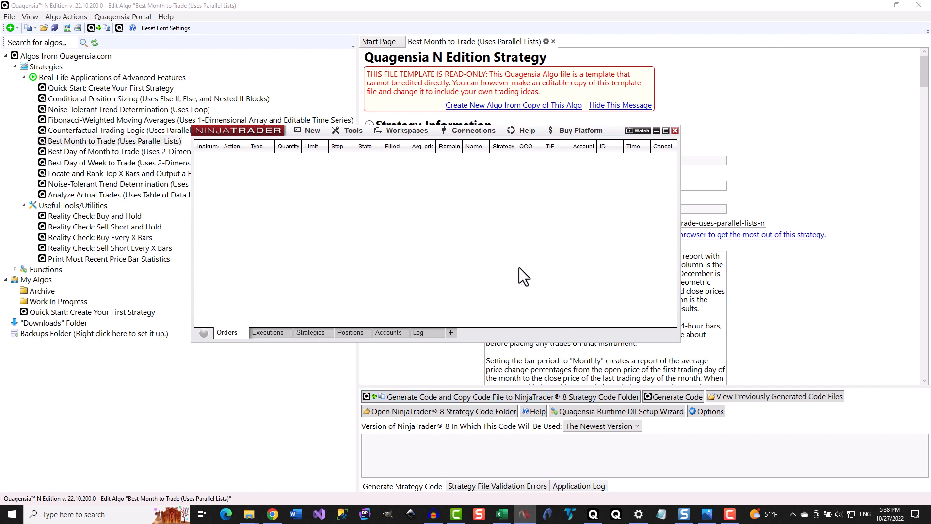
pyautogui.click(476, 133)
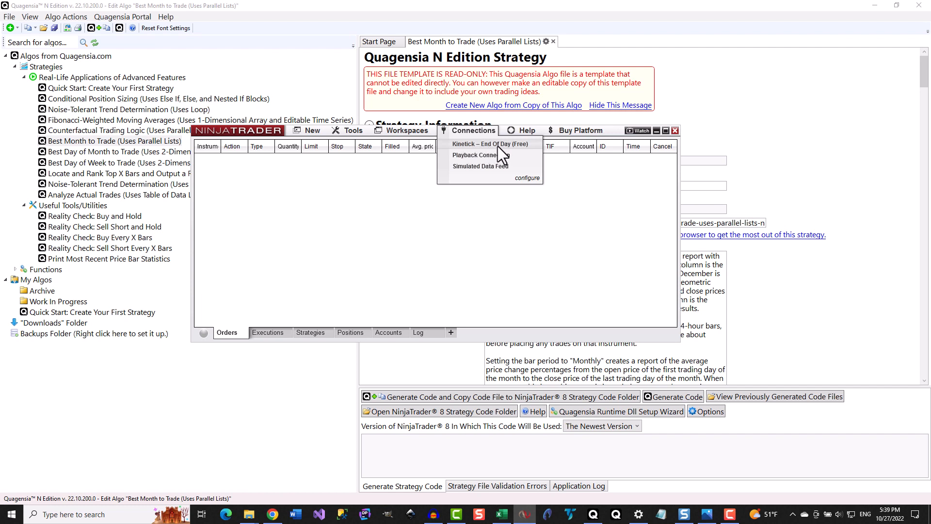
pyautogui.click(498, 145)
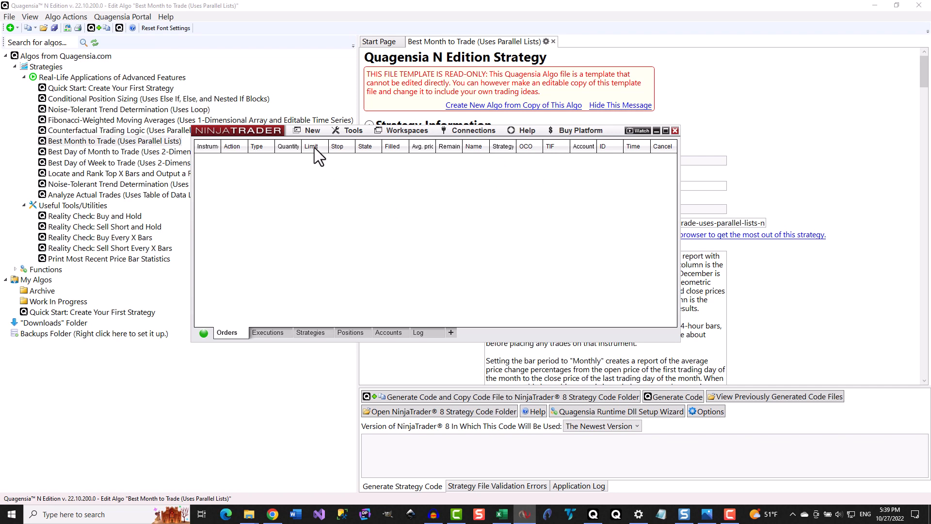
# Open a NinjaScript Editor window and expand the Strategies folder in its explorer
pyautogui.click(312, 131)
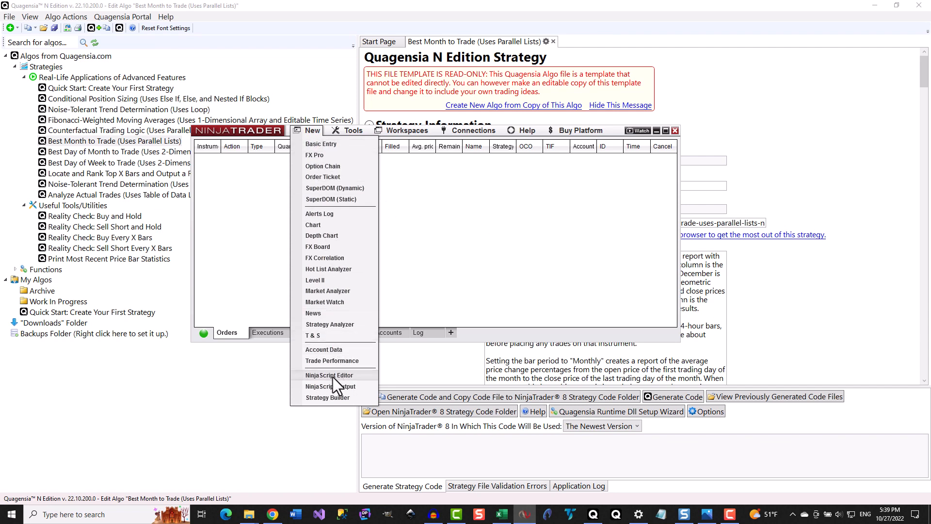
pyautogui.click(347, 378)
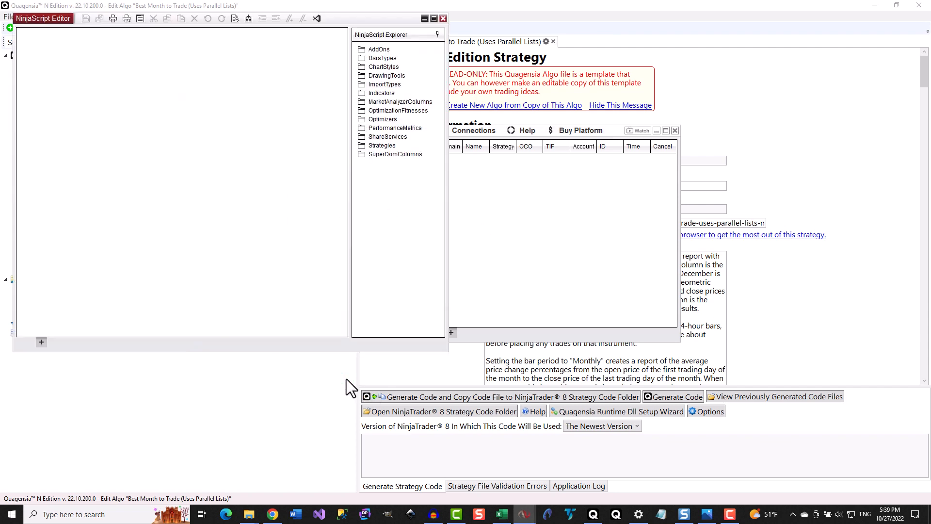
pyautogui.click(382, 146)
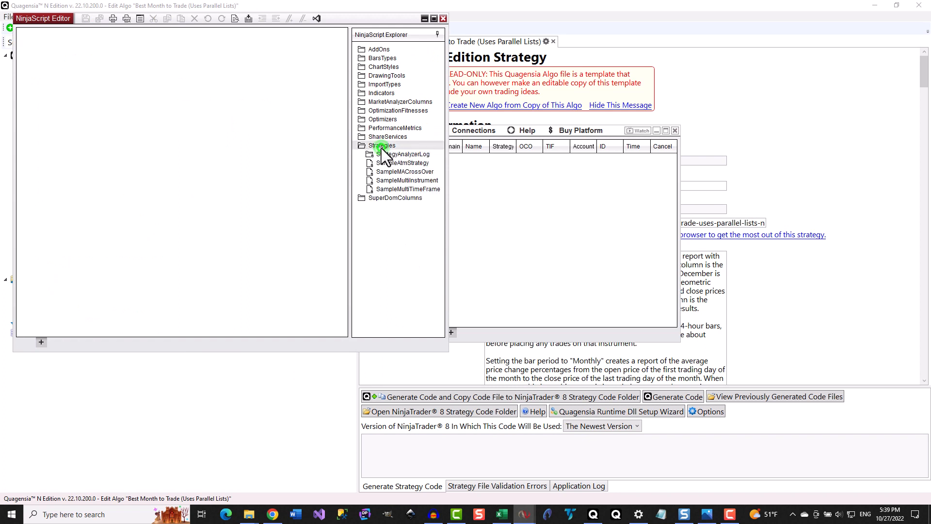
# Return to the NinjaTrader Control Center and open a new Strategy Analyzer window
pyautogui.click(505, 219)
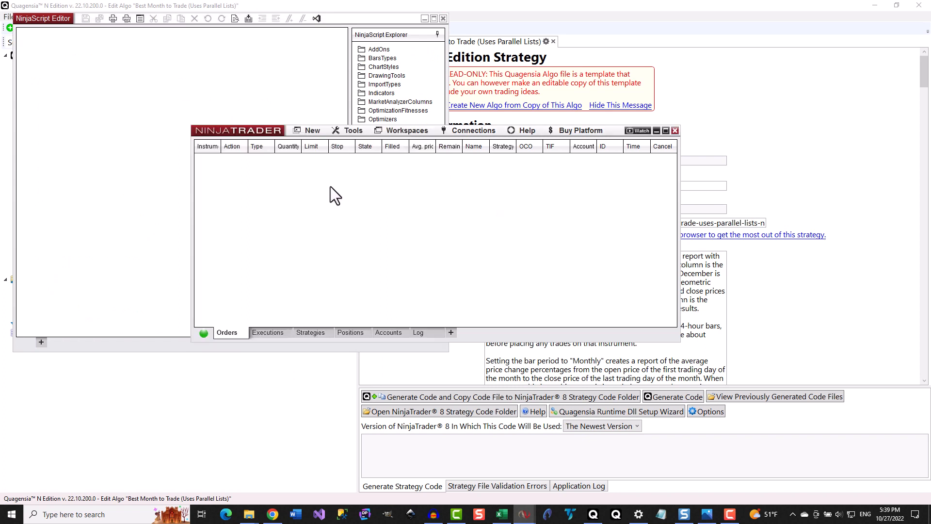
pyautogui.click(312, 131)
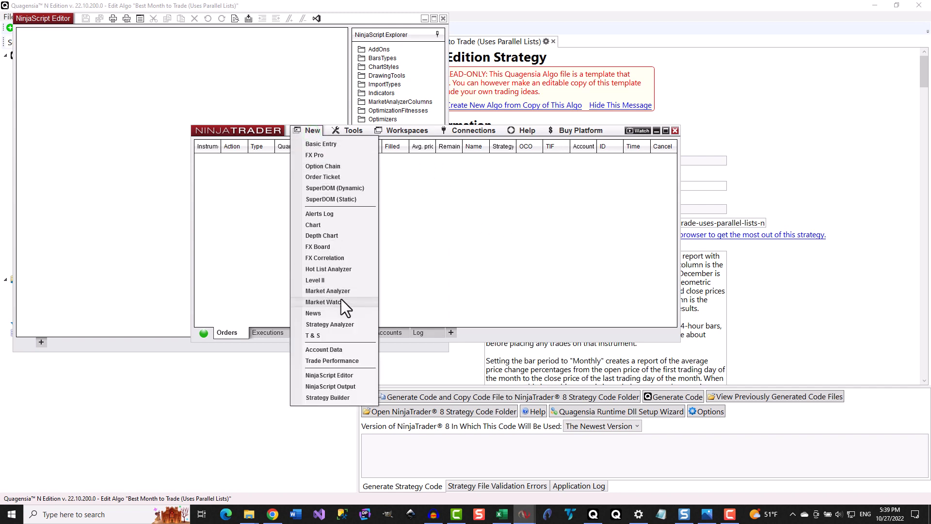
pyautogui.click(330, 325)
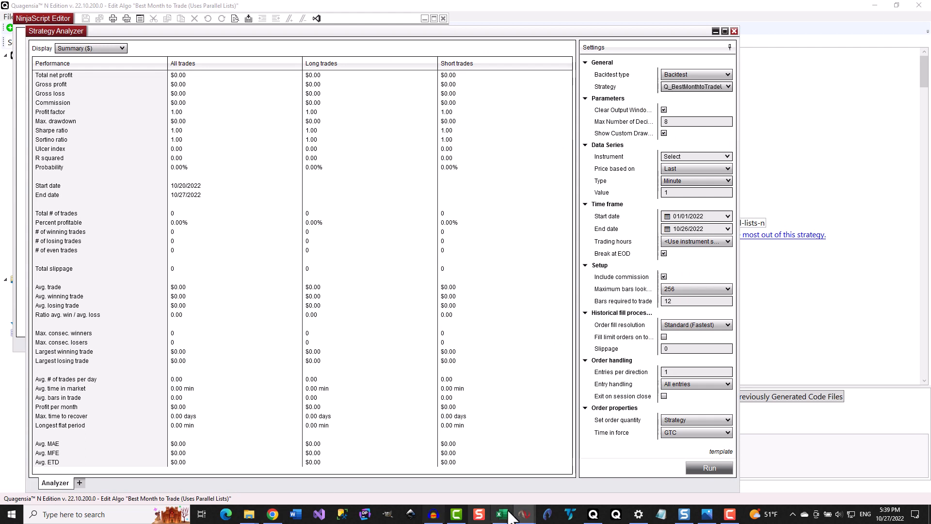
# Bring the Control Center back to the front and open a NinjaScript Output window
pyautogui.moveTo(524, 515)
pyautogui.click(446, 484)
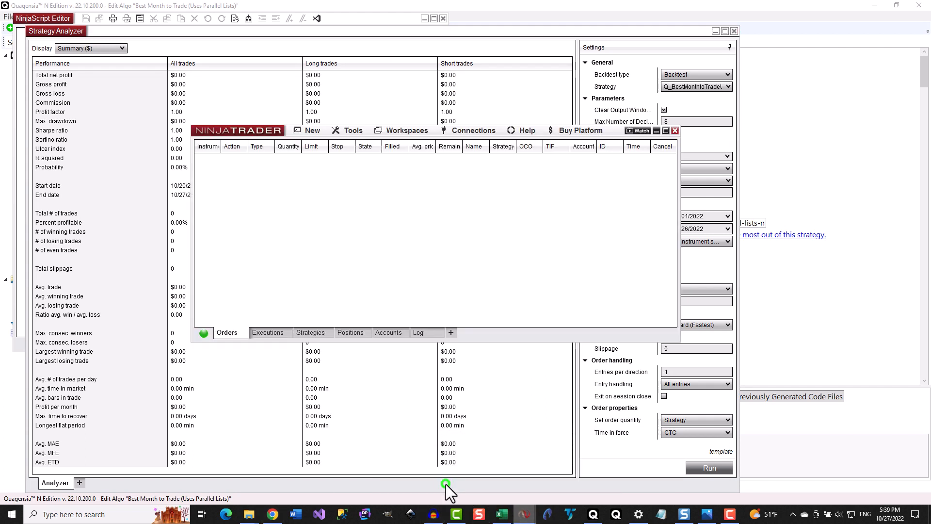
pyautogui.click(312, 132)
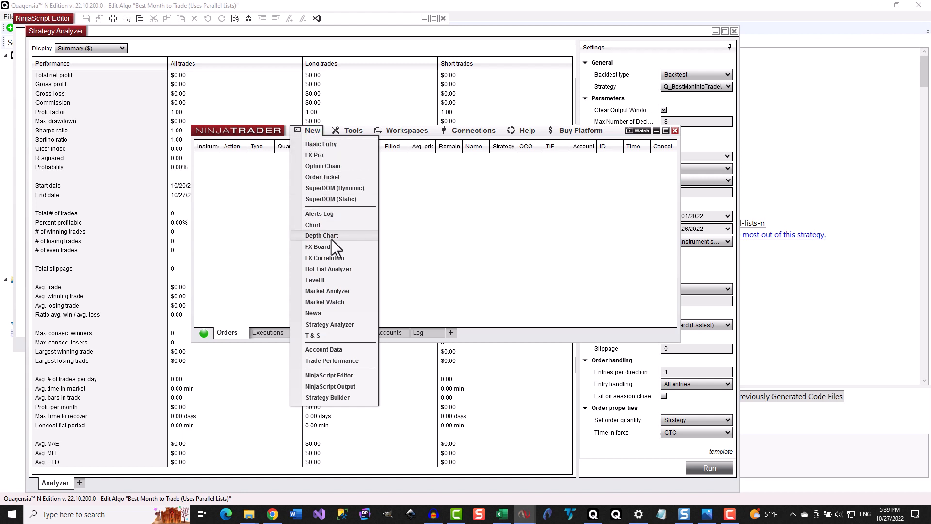
pyautogui.click(321, 386)
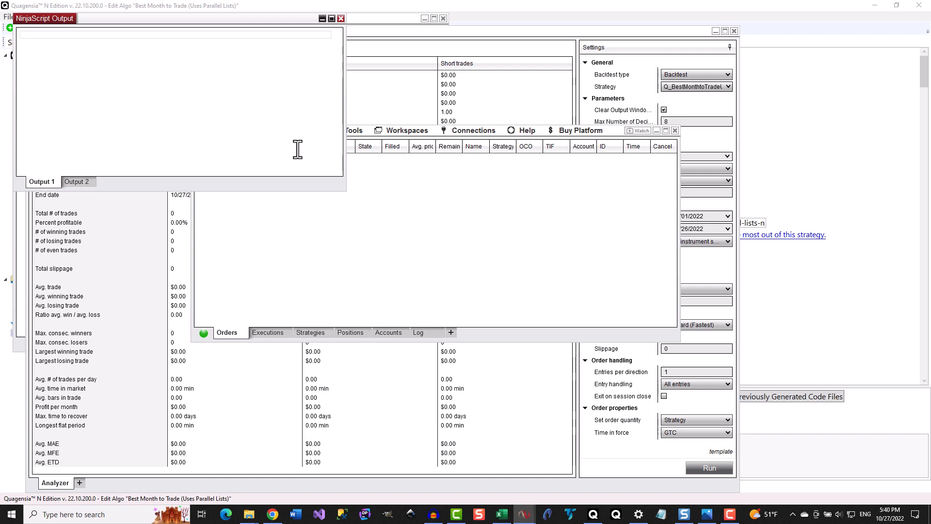
# Switch to Quagensia N Edition, generate the strategy's code and copy the code file to the NinjaTrader 8 strategy code folder
pyautogui.click(600, 518)
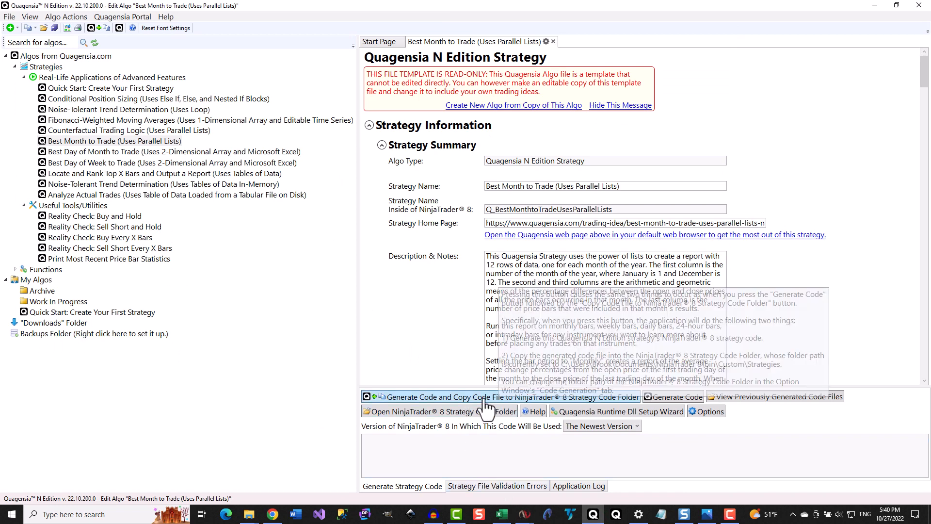
pyautogui.click(632, 397)
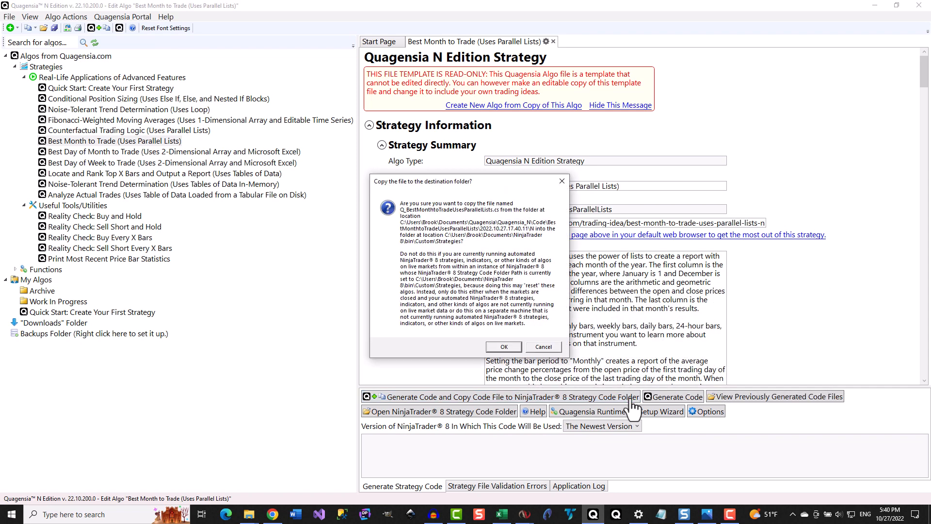
pyautogui.click(499, 347)
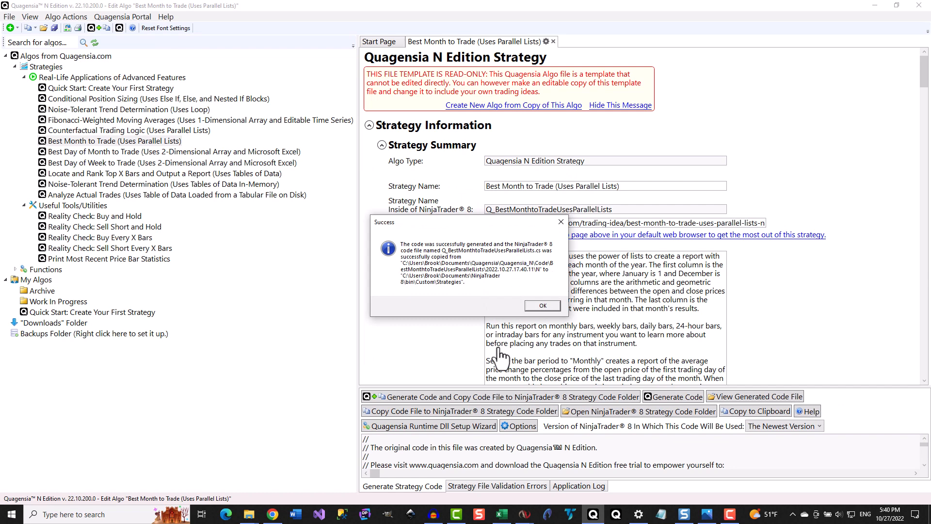
pyautogui.click(542, 306)
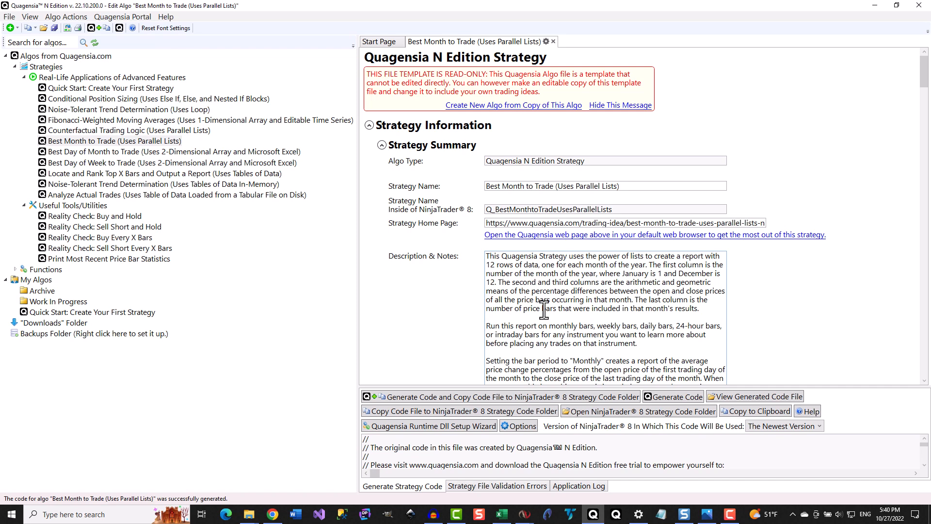
# Switch to NinjaTrader's Strategy Analyzer, maximize it and widen the settings area so the full setting names show
pyautogui.click(524, 519)
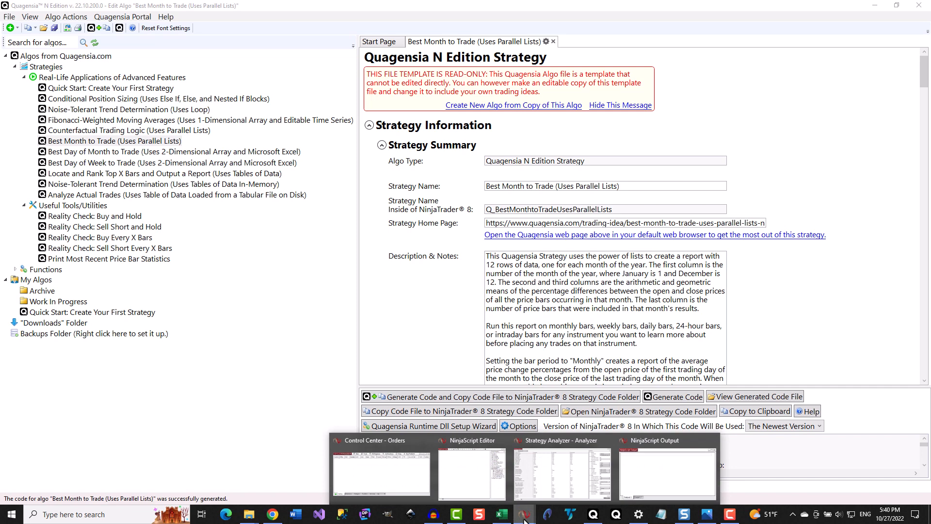
pyautogui.click(550, 483)
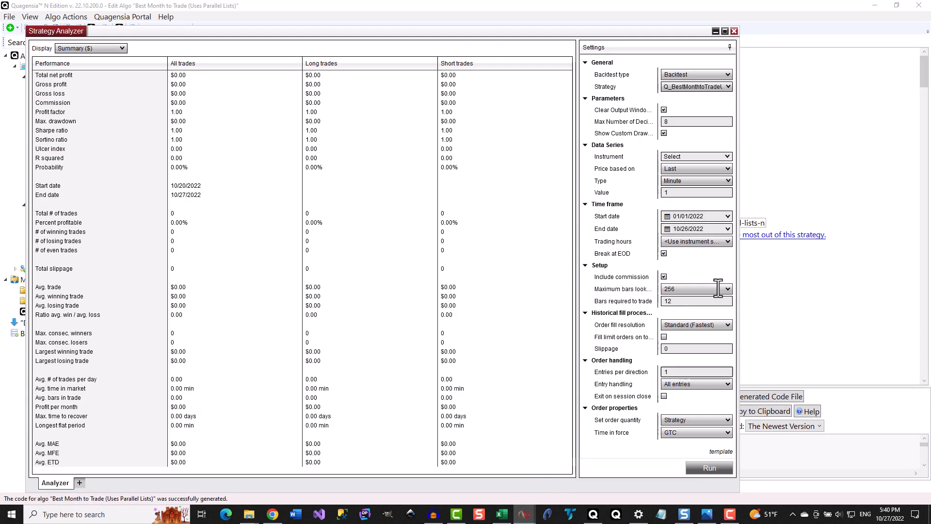
pyautogui.click(725, 30)
pyautogui.moveTo(769, 158); pyautogui.dragTo(637, 192)
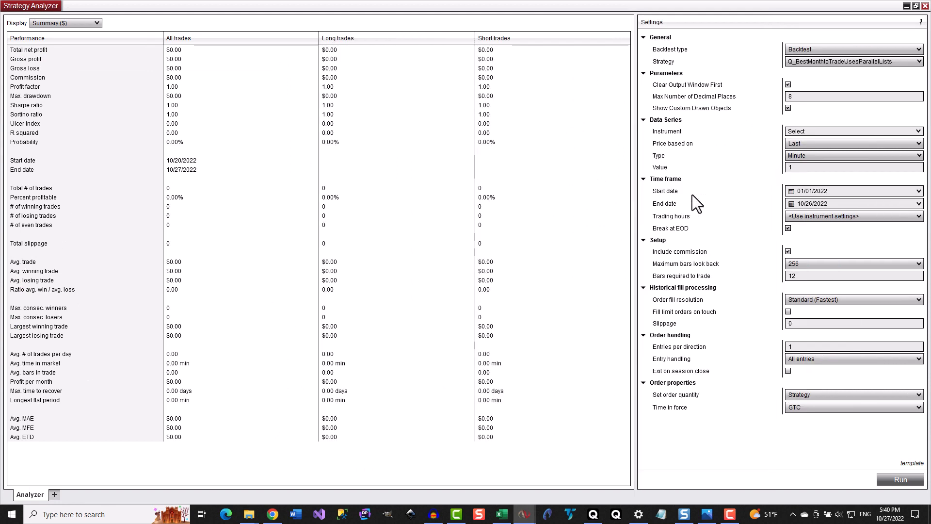
# Select Q_BestMonthtoTradeUsesParallelLists as the strategy to backtest
pyautogui.click(856, 63)
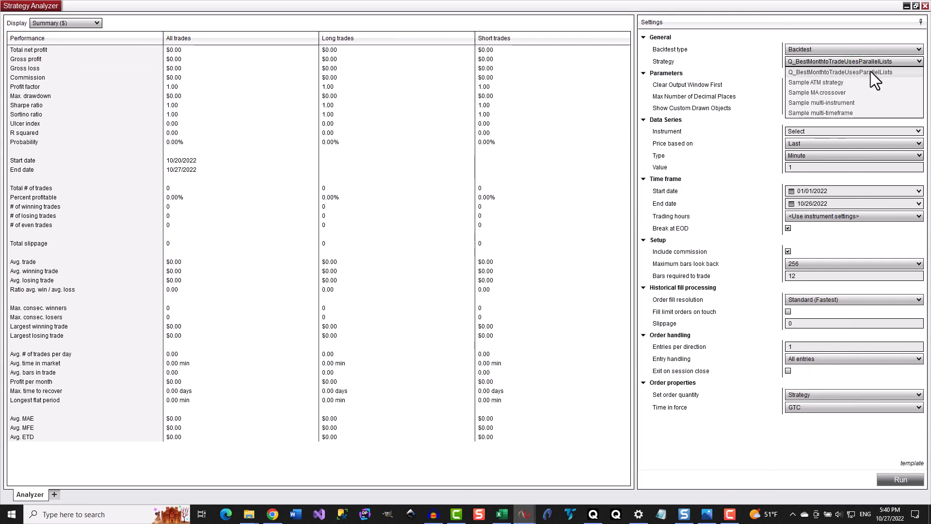
pyautogui.click(872, 72)
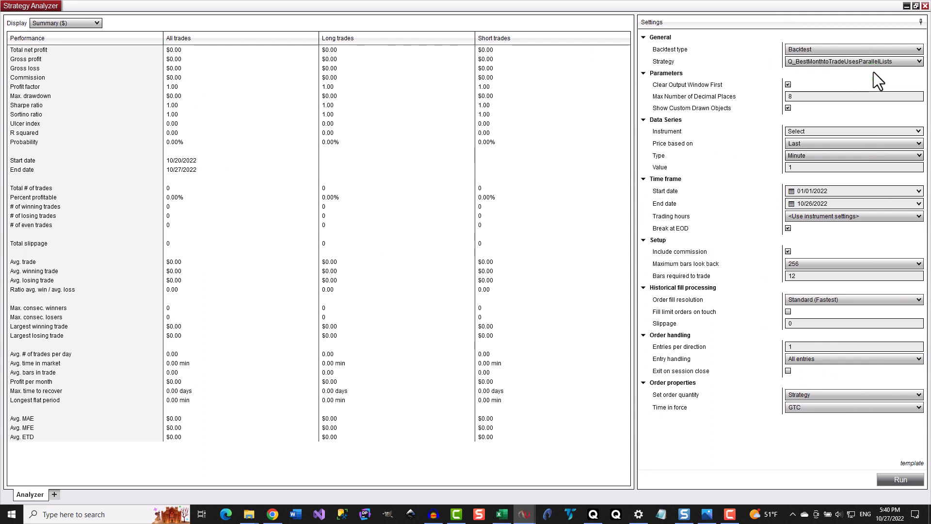
# Look through the available instrument groups for the data series, including SP 500 and Cryptocurrency, without choosing one
pyautogui.click(918, 131)
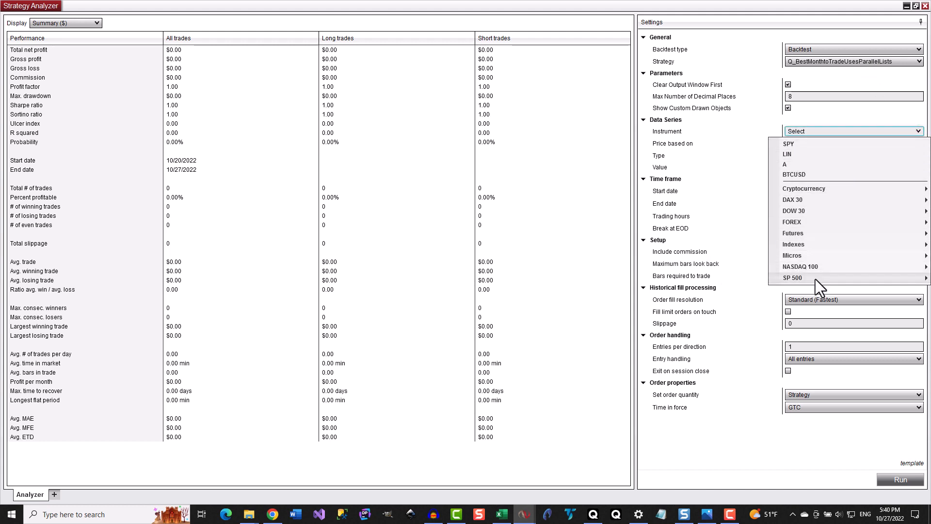
pyautogui.moveTo(815, 279)
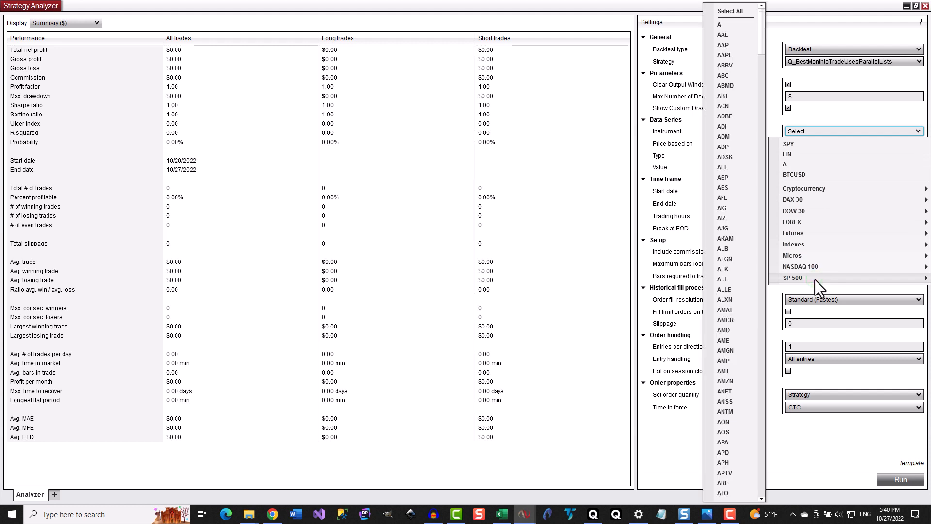
pyautogui.moveTo(822, 211)
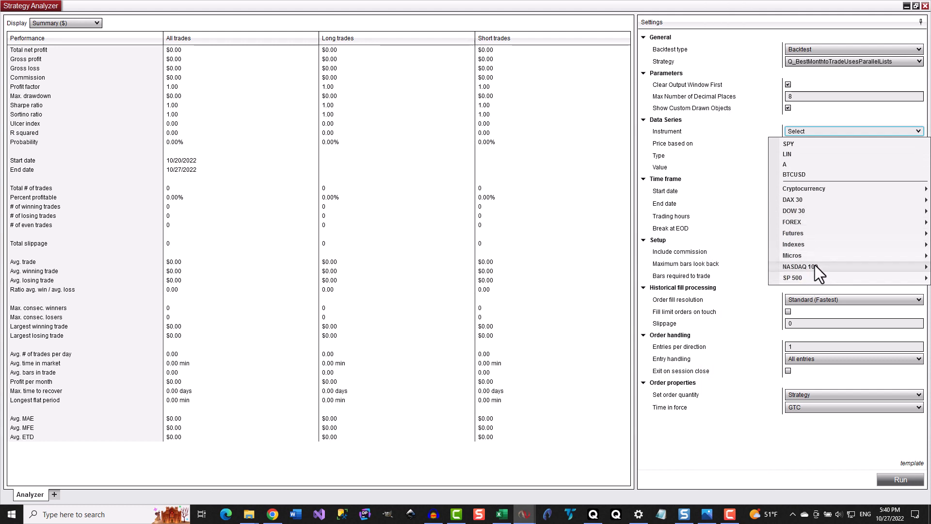
pyautogui.moveTo(817, 234)
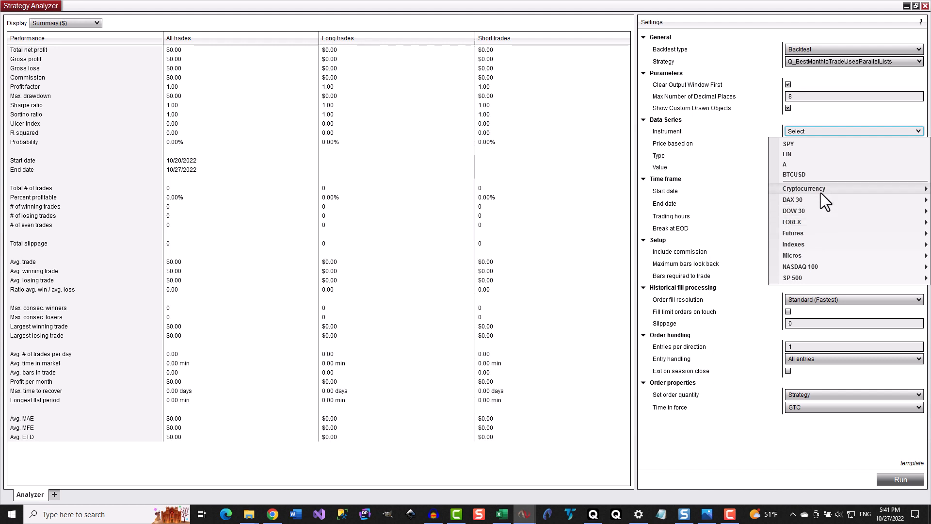
pyautogui.moveTo(821, 193)
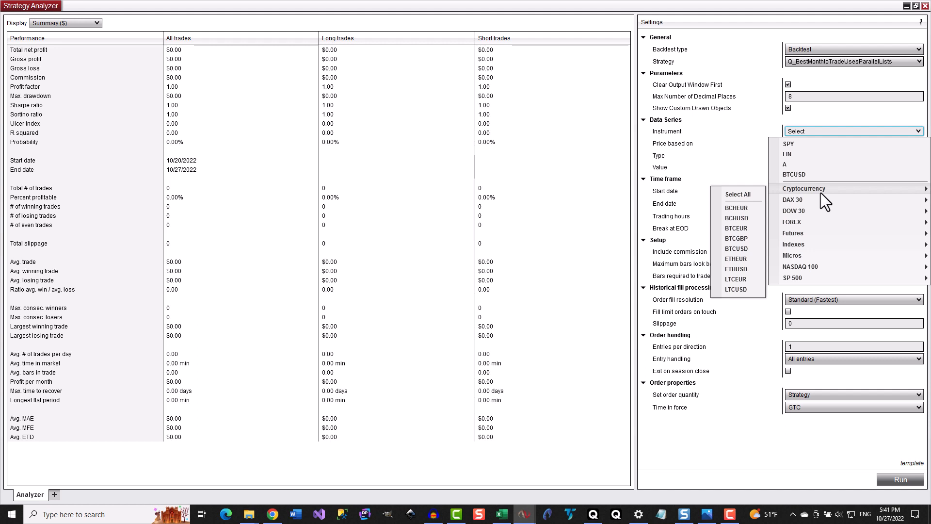
pyautogui.click(711, 92)
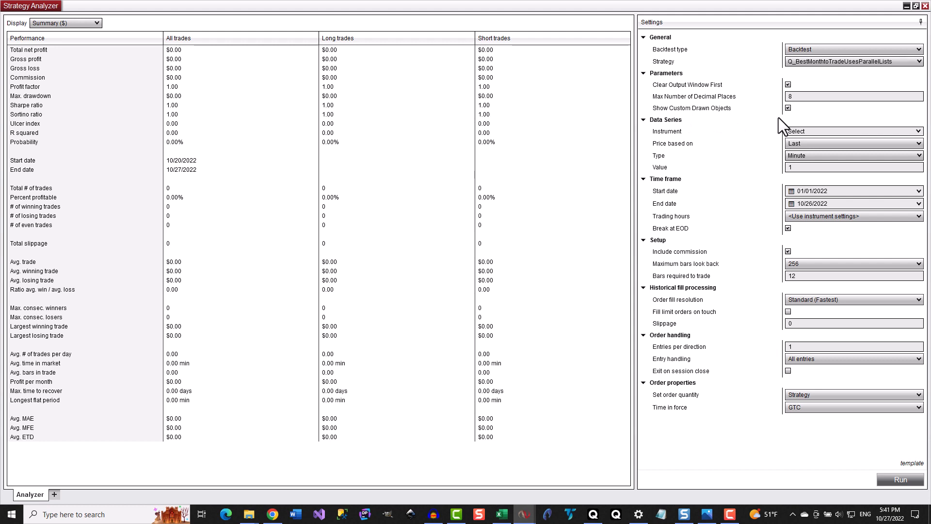
# Keep Clear Output Window First enabled, clear the NinjaScript Output window manually and minimize it
pyautogui.click(788, 85)
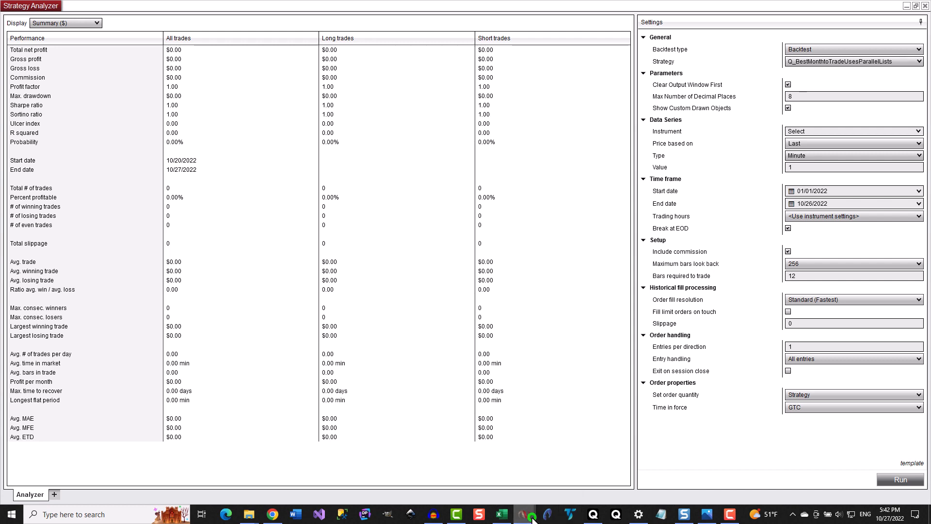
pyautogui.moveTo(525, 514)
pyautogui.click(545, 478)
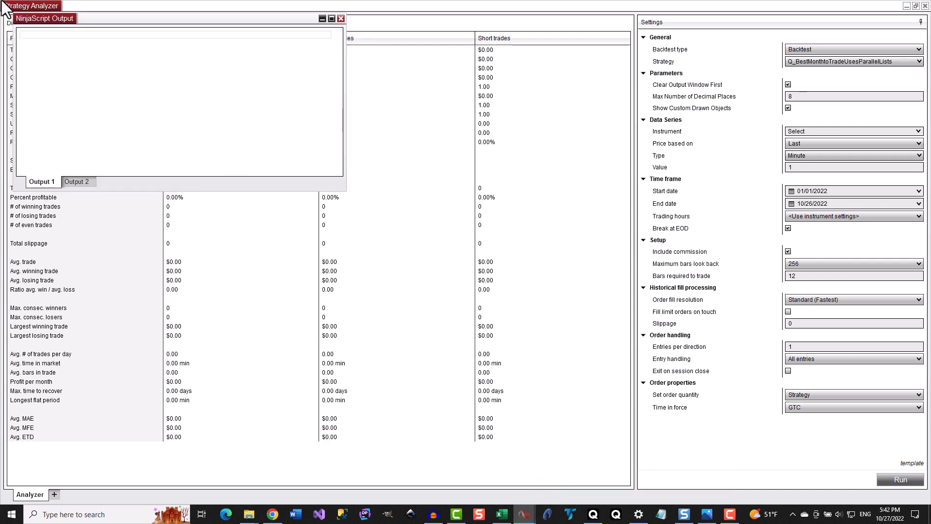
pyautogui.rightClick(152, 92)
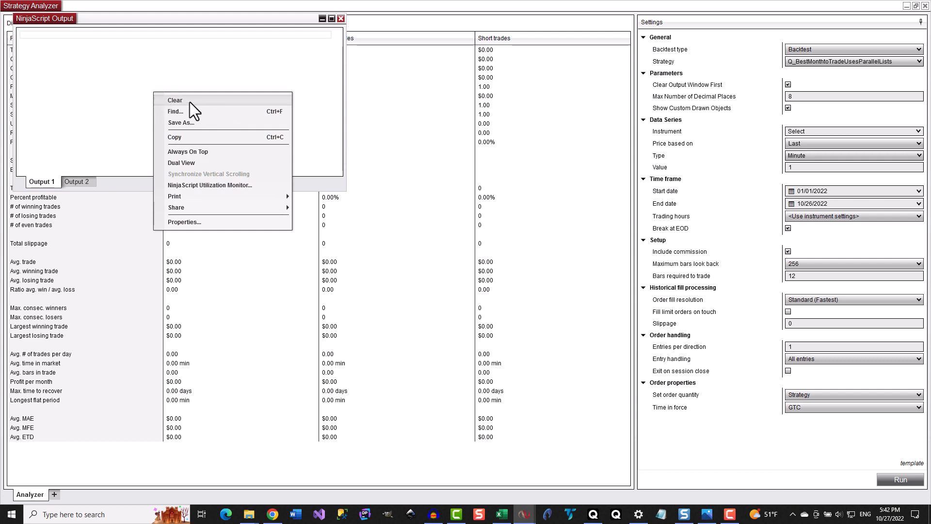
pyautogui.click(190, 102)
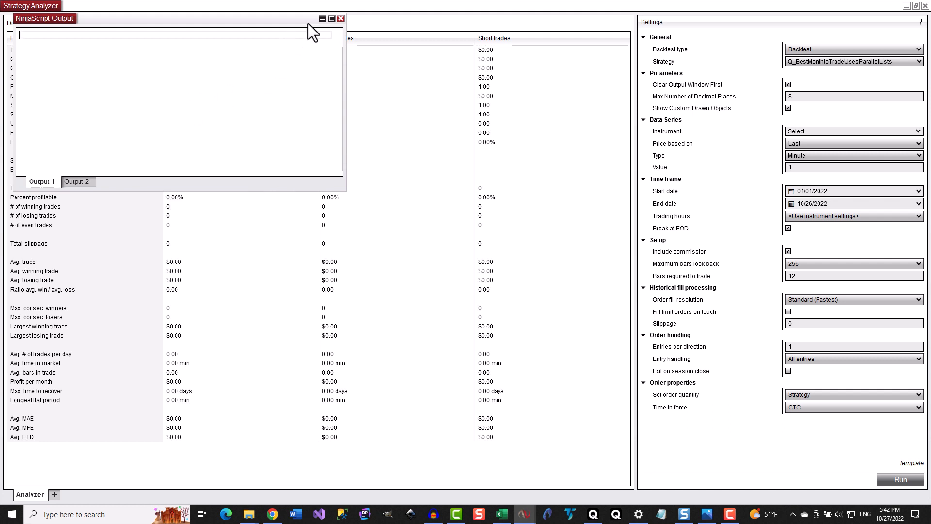
pyautogui.click(323, 19)
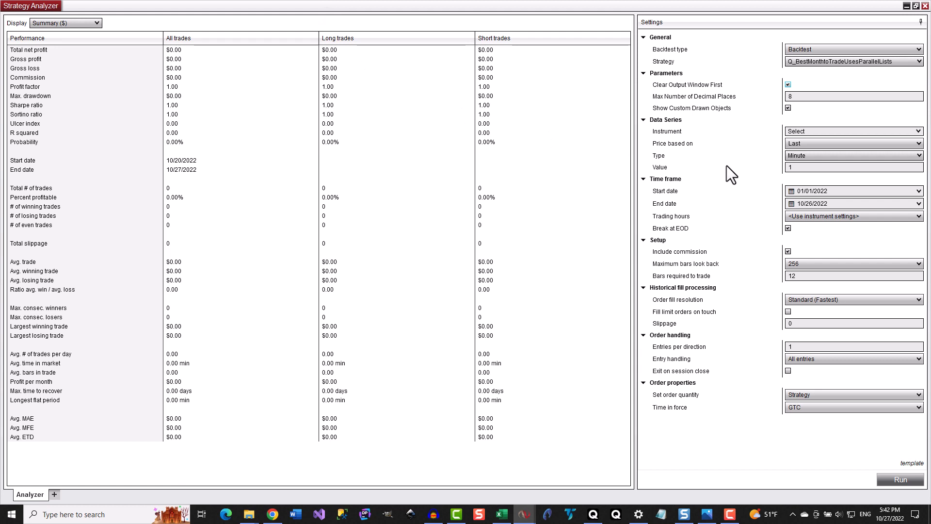
# Set the data series to the SPY instrument with Month bars and a value of 1
pyautogui.click(918, 131)
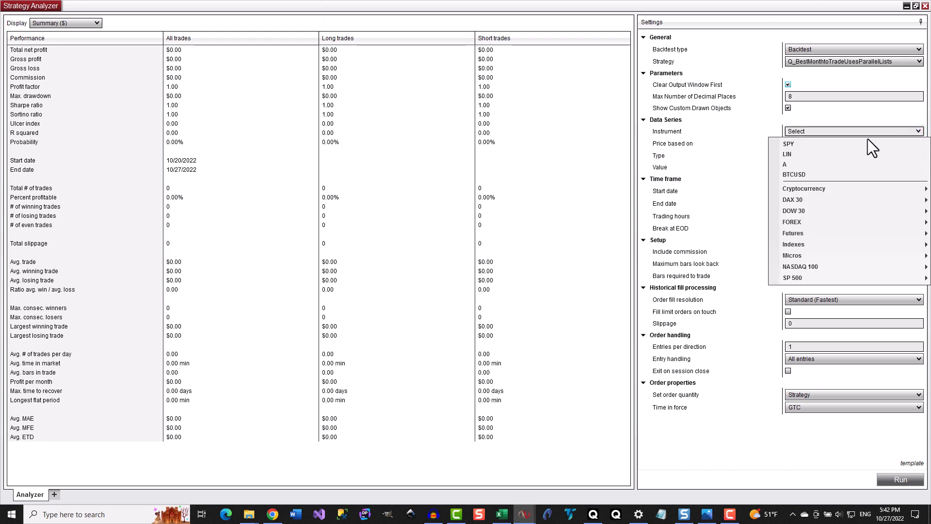
pyautogui.click(825, 147)
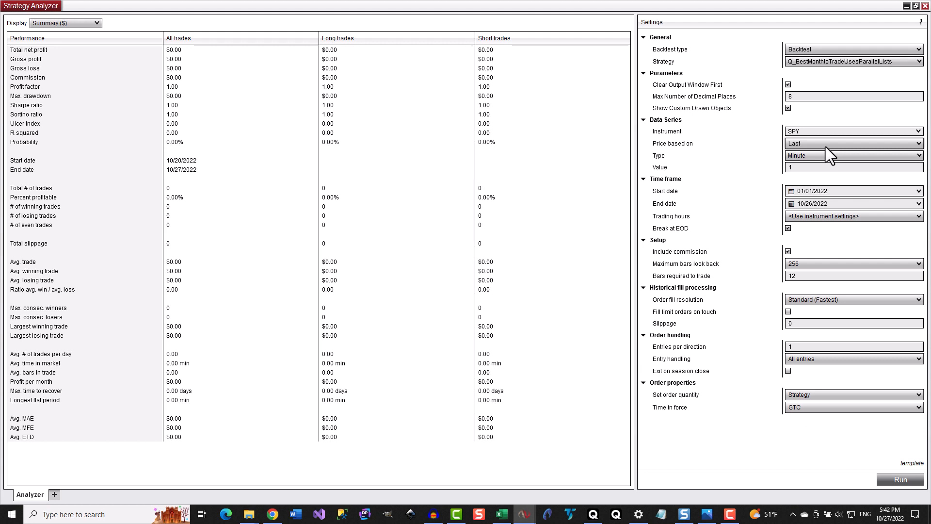
pyautogui.click(828, 155)
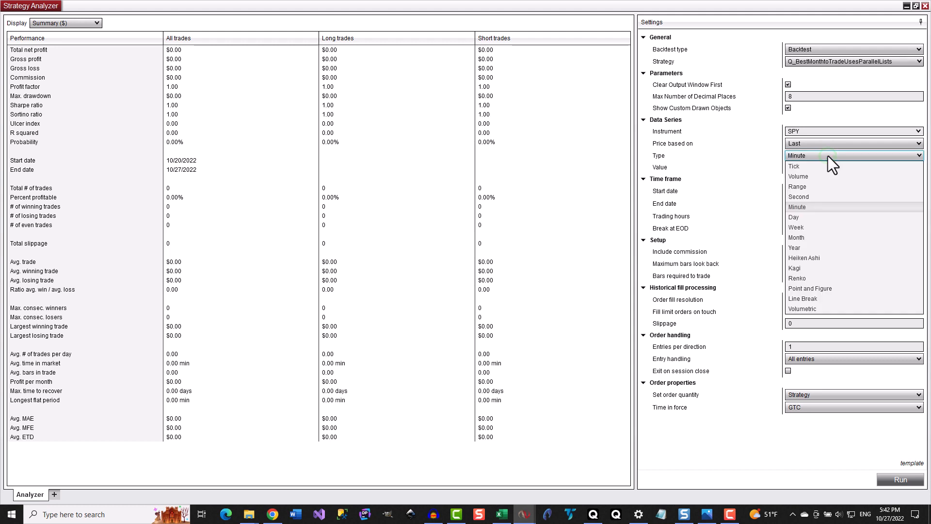
pyautogui.click(808, 238)
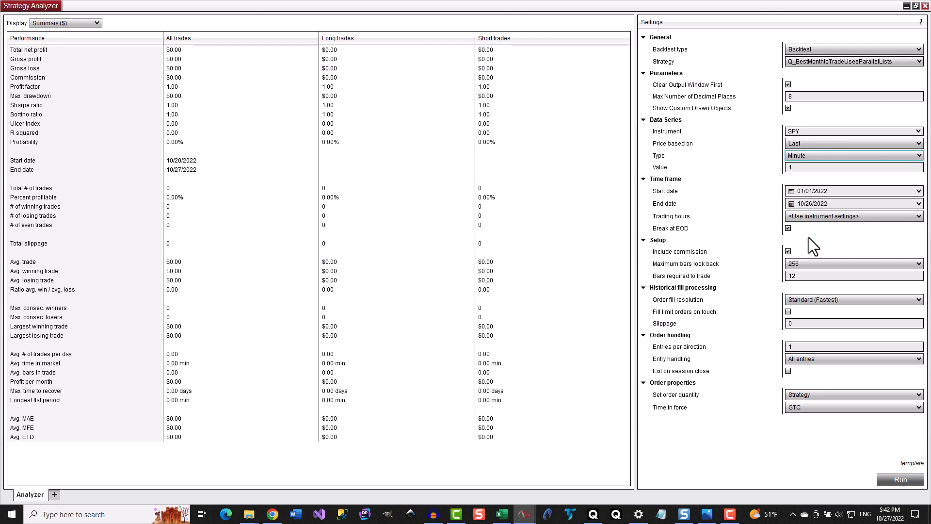
pyautogui.click(791, 167)
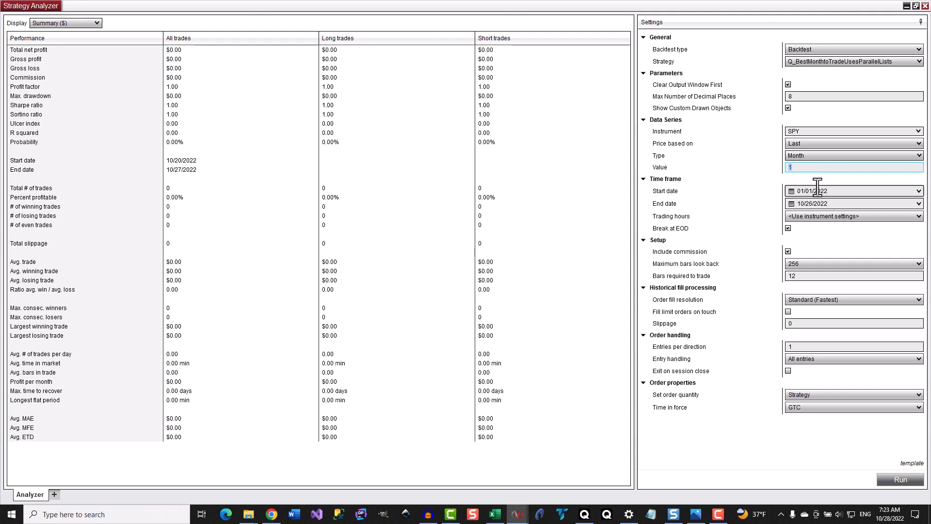
# Set the time frame from 01/01/1996 to 09/30/2022 and the bars required to trade to 0
pyautogui.click(820, 190)
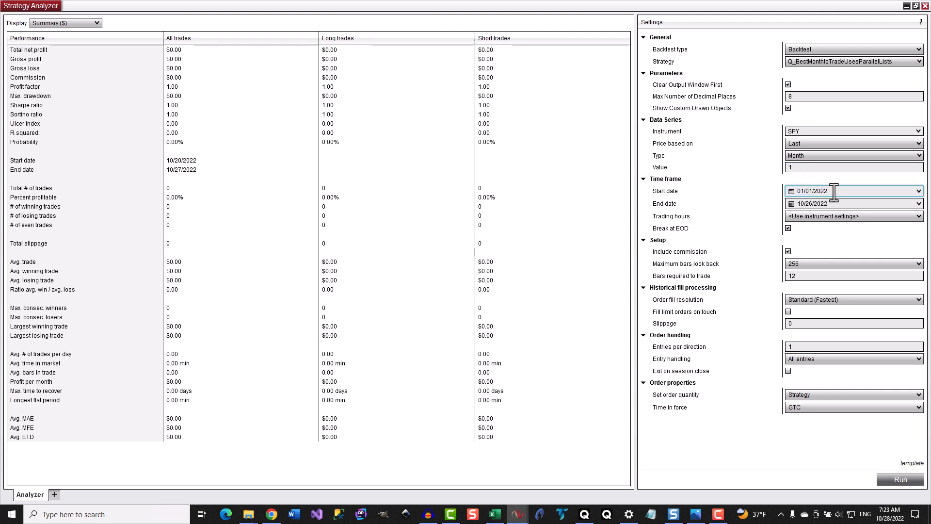
pyautogui.moveTo(834, 191); pyautogui.dragTo(817, 194)
pyautogui.write('1996')
pyautogui.click(800, 204)
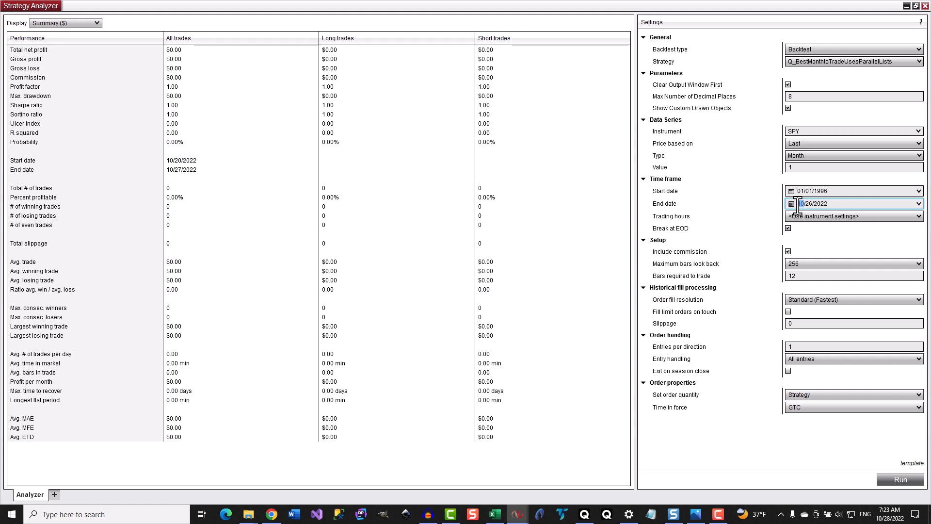
pyautogui.write('09')
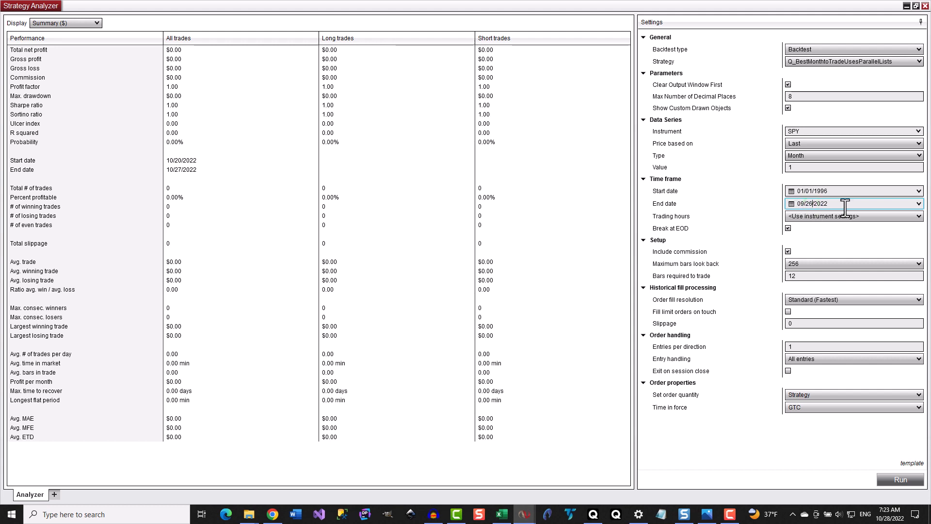
pyautogui.hotkey('shift', 'Left')
pyautogui.hotkey('shift', 'Left')
pyautogui.write('30')
pyautogui.click(800, 275)
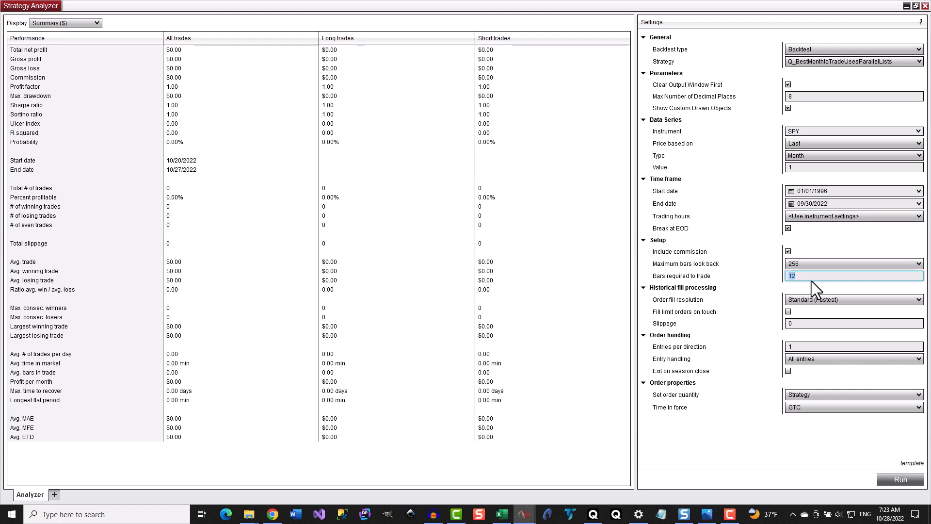
pyautogui.write('0')
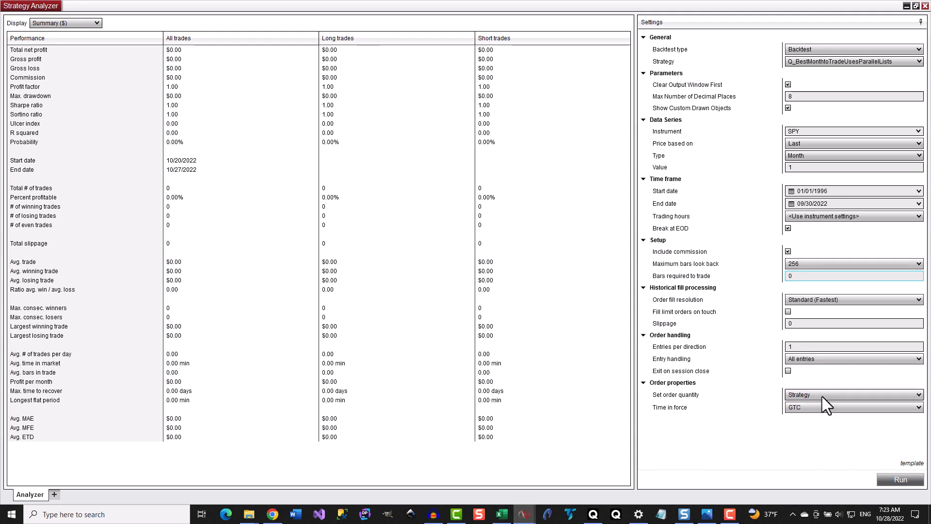
# Run the backtest and bring up the NinjaScript Output window with its report
pyautogui.click(899, 479)
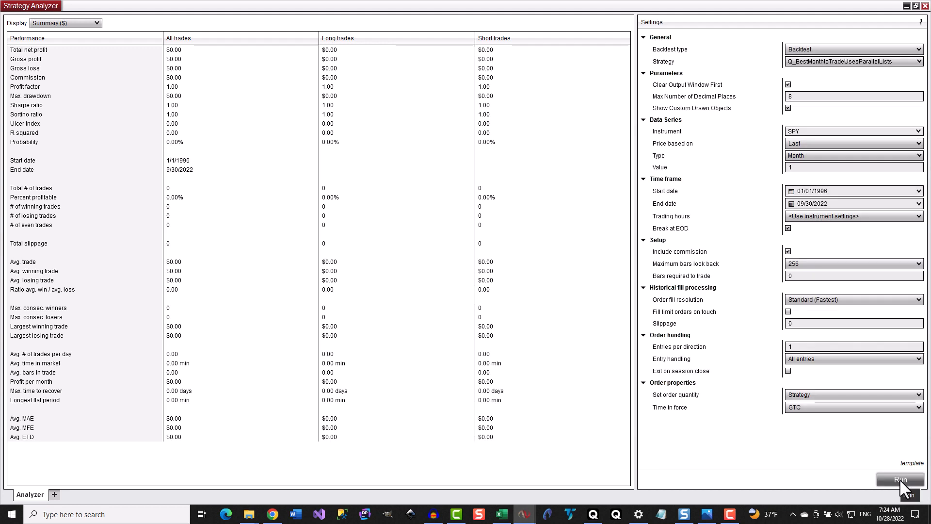
pyautogui.click(525, 514)
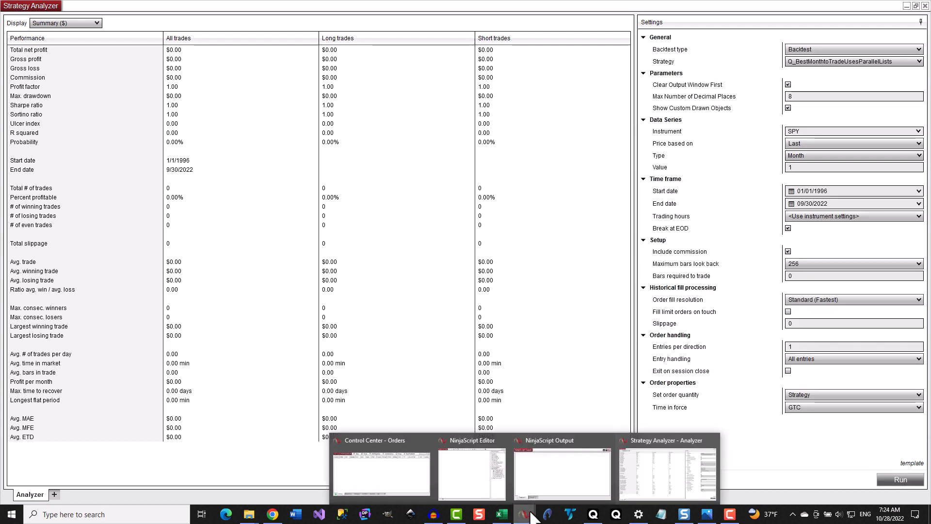
pyautogui.click(546, 484)
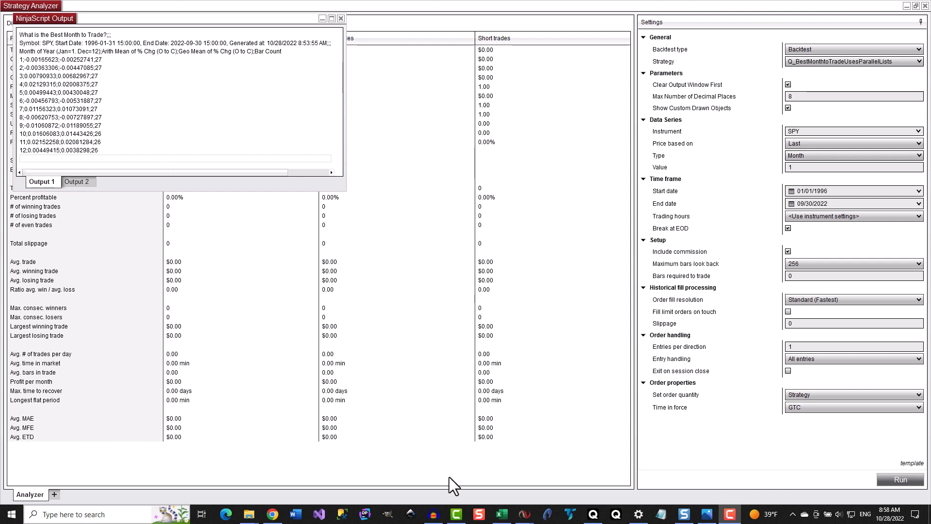
# Switch to Excel, create a blank workbook and enlarge its window beside the NinjaScript output
pyautogui.click(502, 514)
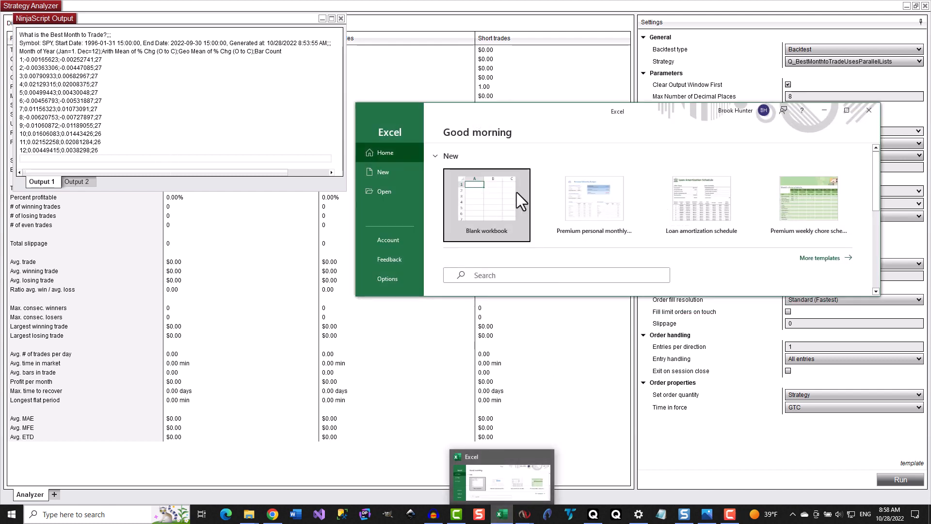
pyautogui.click(487, 202)
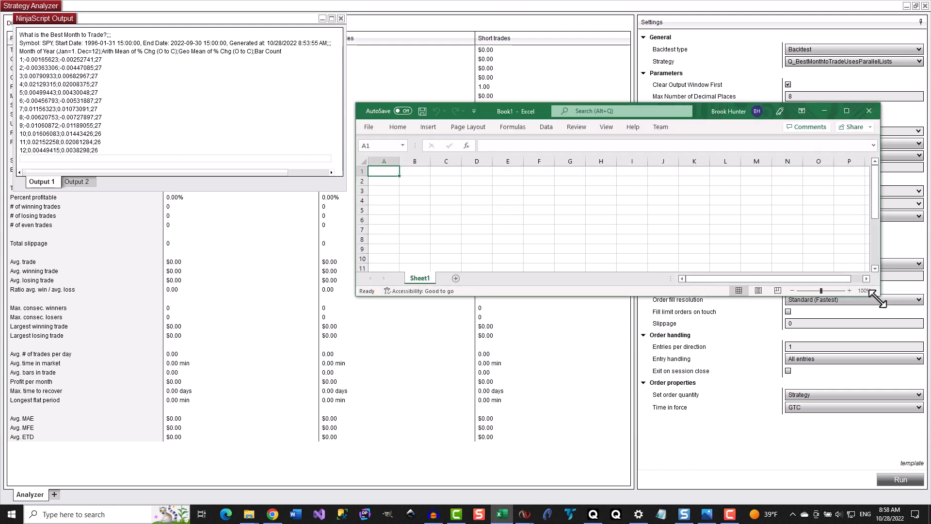
pyautogui.moveTo(877, 298); pyautogui.dragTo(919, 456)
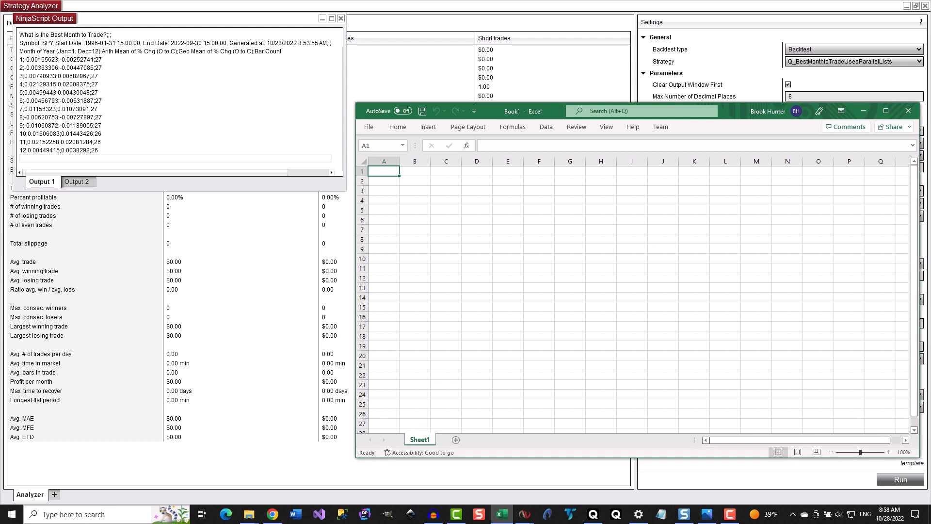
# Copy the whole monthly report from the NinjaScript Output window and paste it into column A of the blank Excel sheet
pyautogui.moveTo(125, 148); pyautogui.dragTo(4, 34)
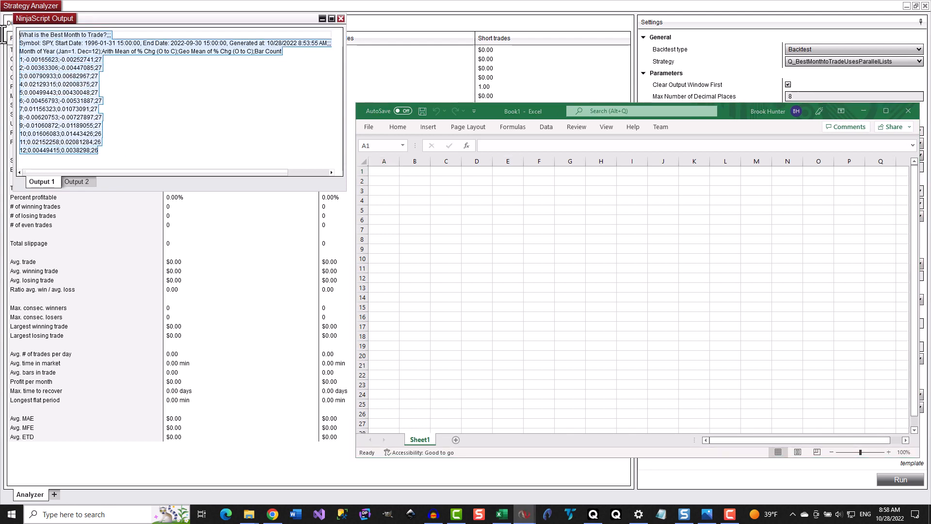
pyautogui.rightClick(52, 57)
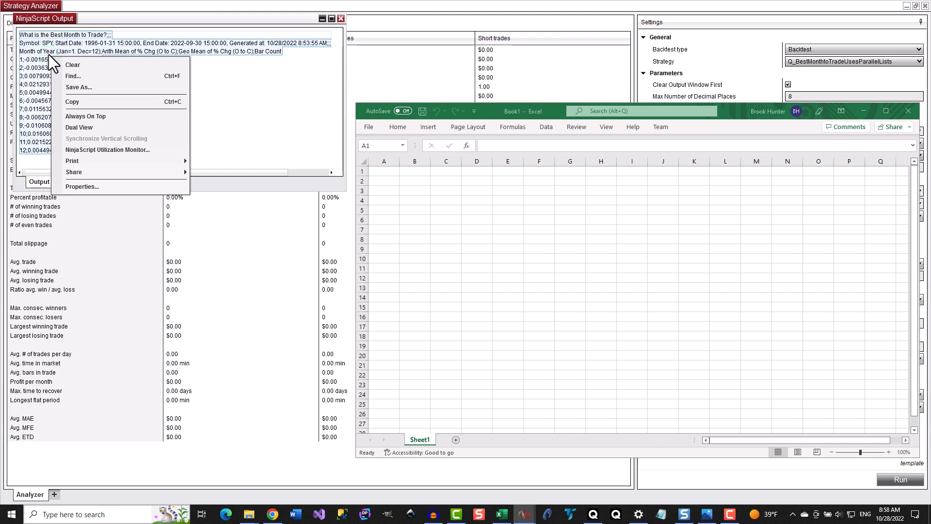
pyautogui.click(71, 102)
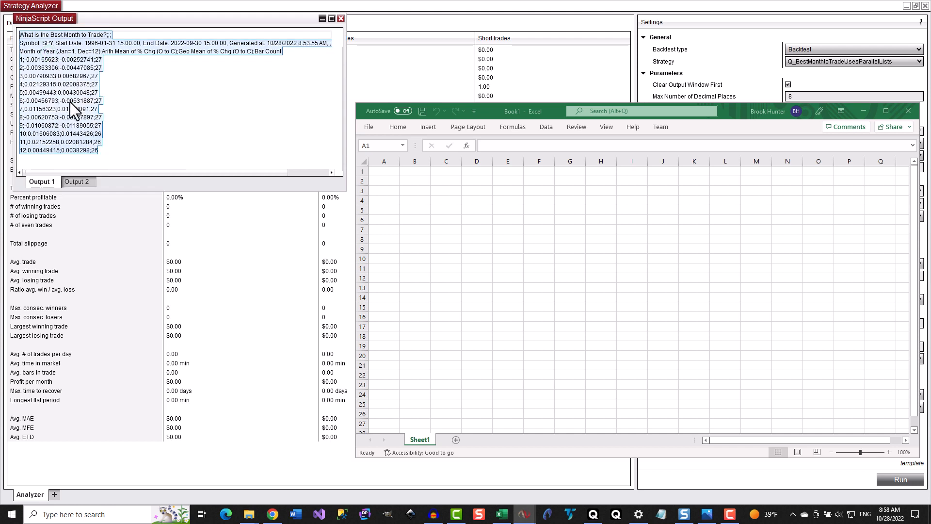
pyautogui.click(384, 171)
pyautogui.click(385, 157)
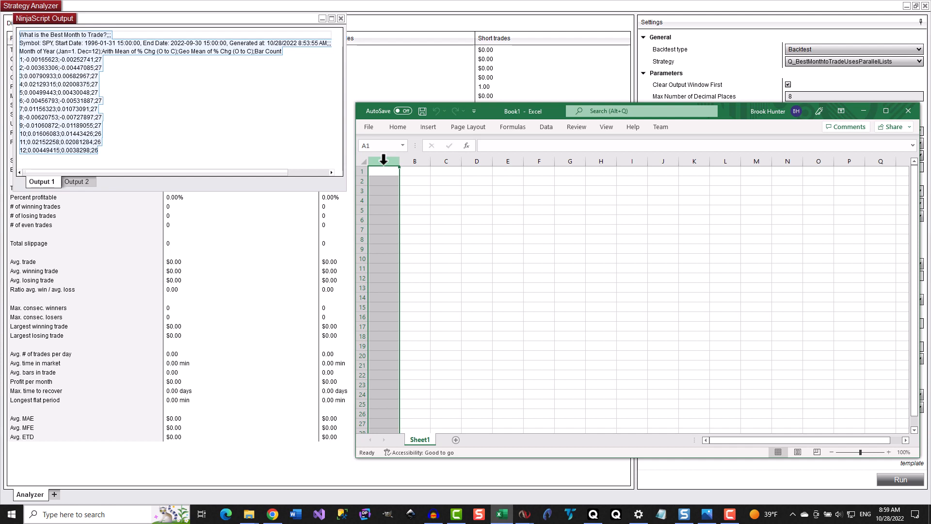
pyautogui.hotkey('ctrl', 'v')
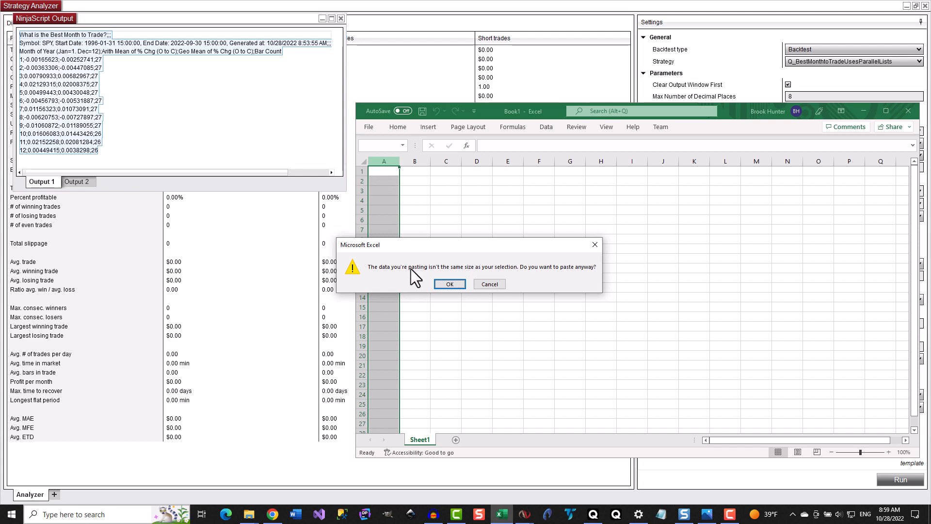
pyautogui.click(450, 284)
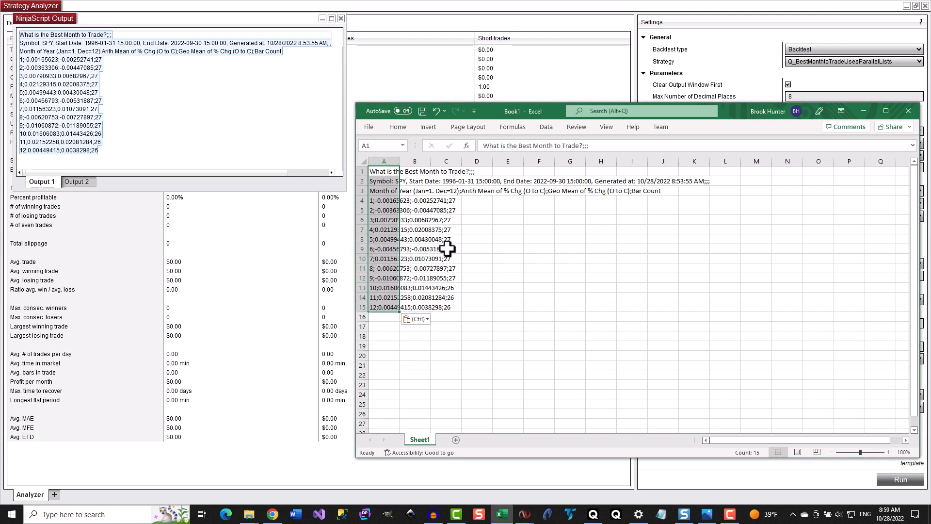
# Split column A with Text to Columns as delimited data, using Semicolon instead of Tab as the delimiter and the General format
pyautogui.click(381, 158)
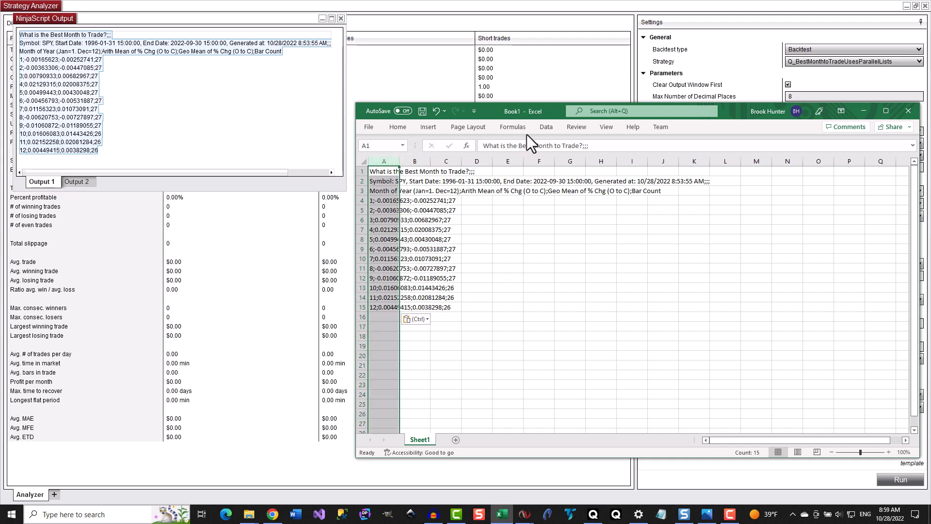
pyautogui.click(548, 127)
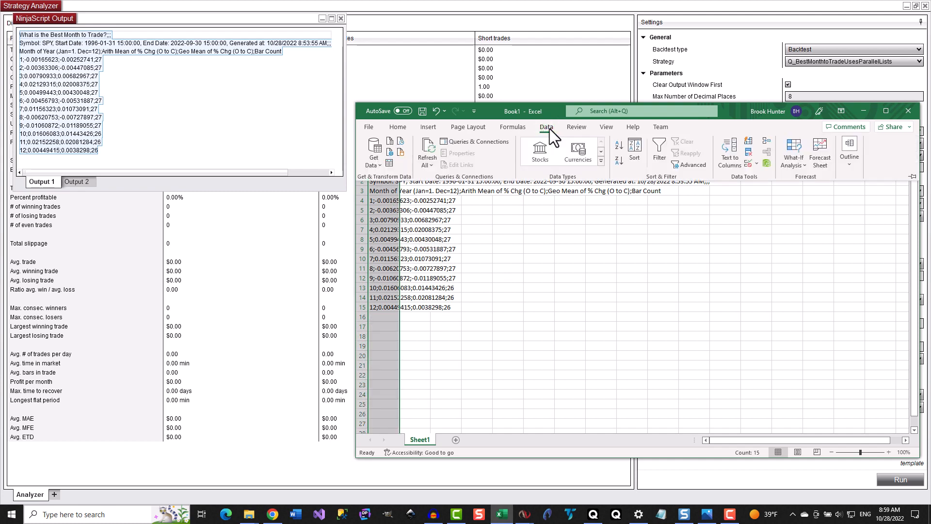
pyautogui.click(730, 156)
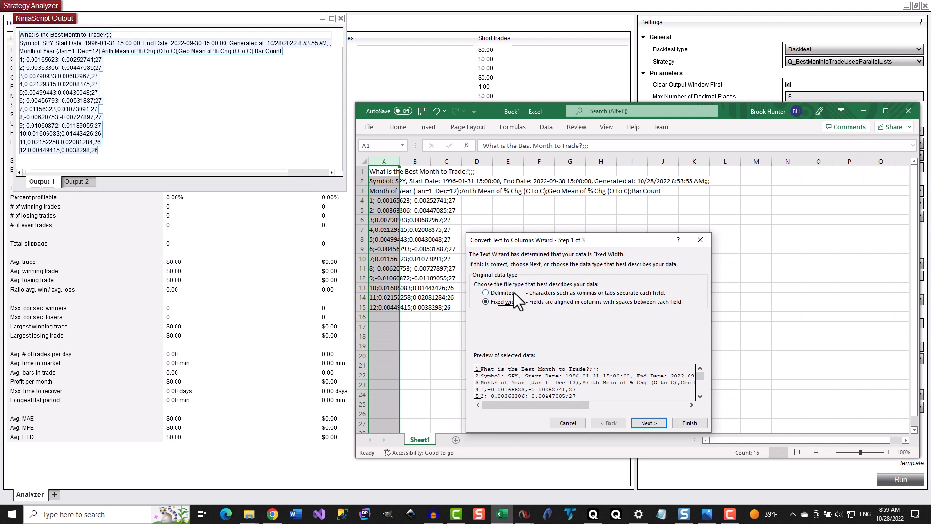
pyautogui.click(485, 292)
pyautogui.click(649, 423)
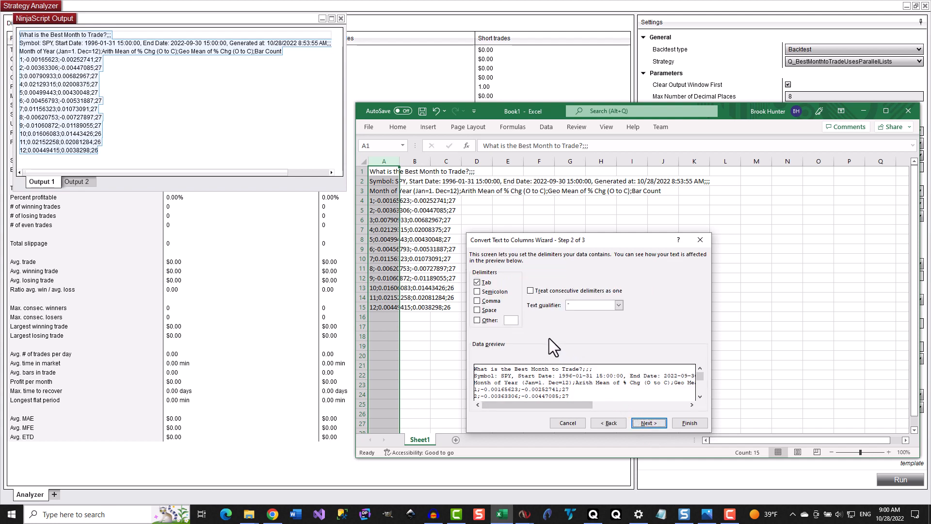
pyautogui.click(478, 282)
pyautogui.click(478, 291)
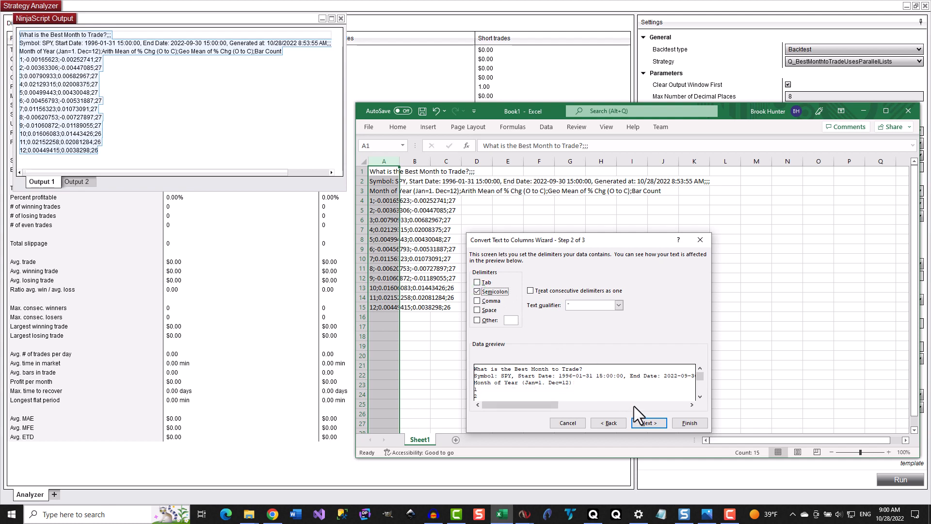
pyautogui.click(643, 422)
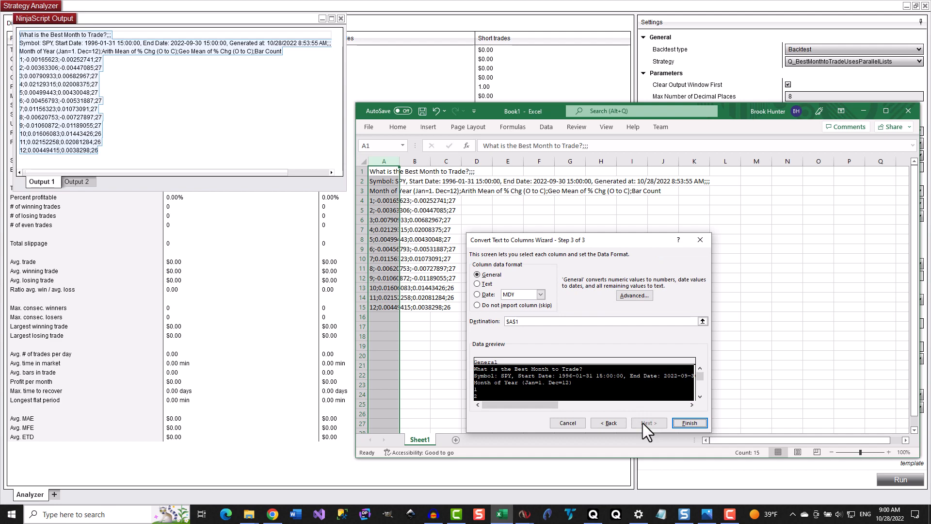
pyautogui.click(688, 423)
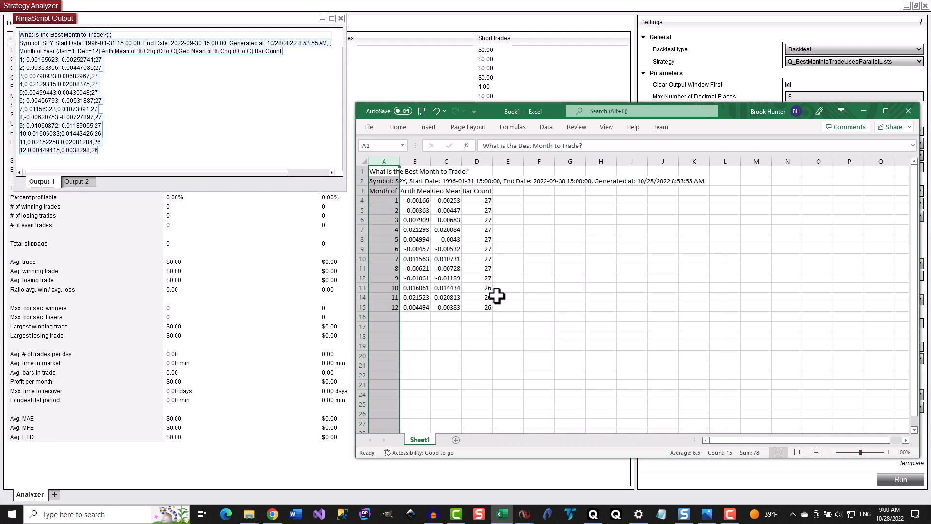
# Widen columns A, B and C so that their month and mean headings in row 3 show in full
pyautogui.moveTo(400, 162); pyautogui.dragTo(465, 161)
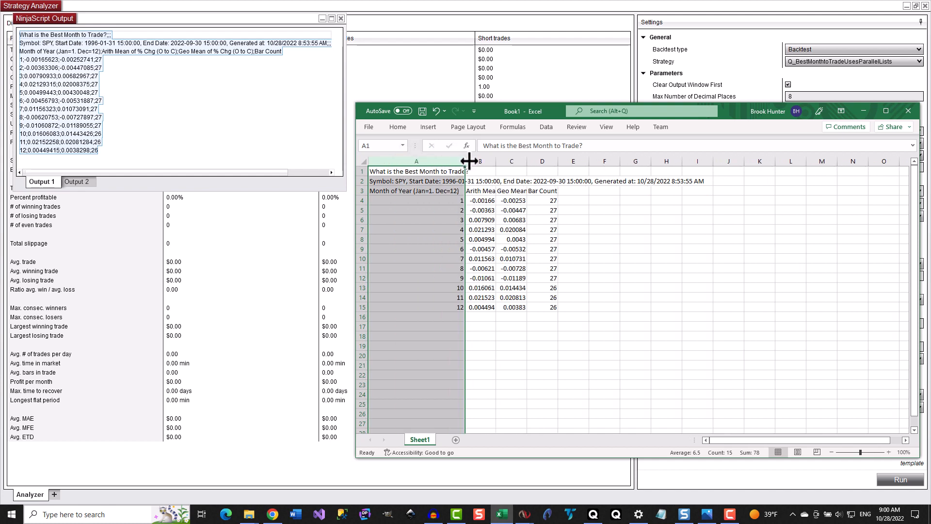
pyautogui.doubleClick(496, 161)
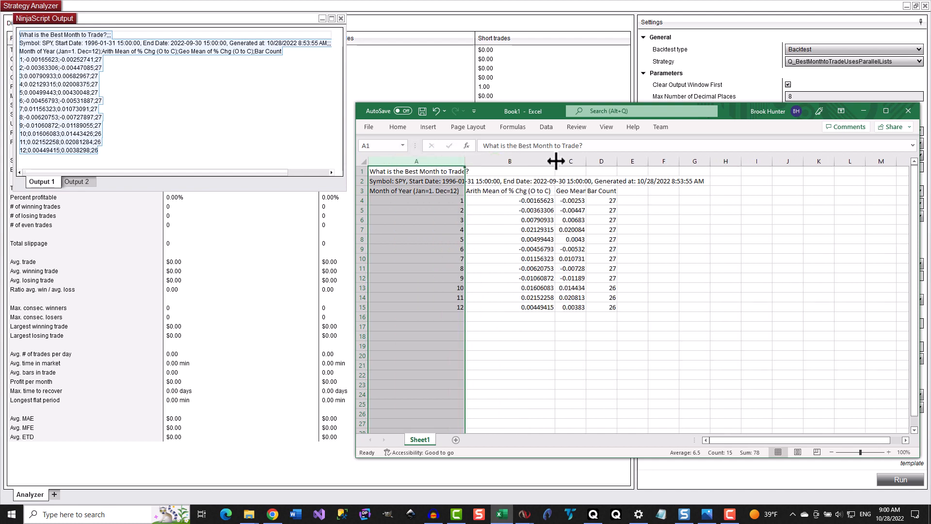
pyautogui.doubleClick(586, 161)
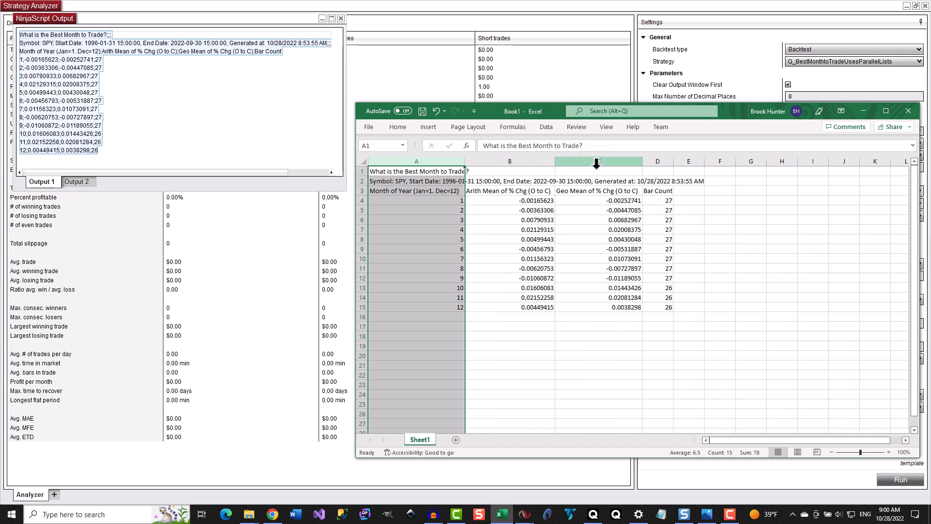
pyautogui.click(689, 316)
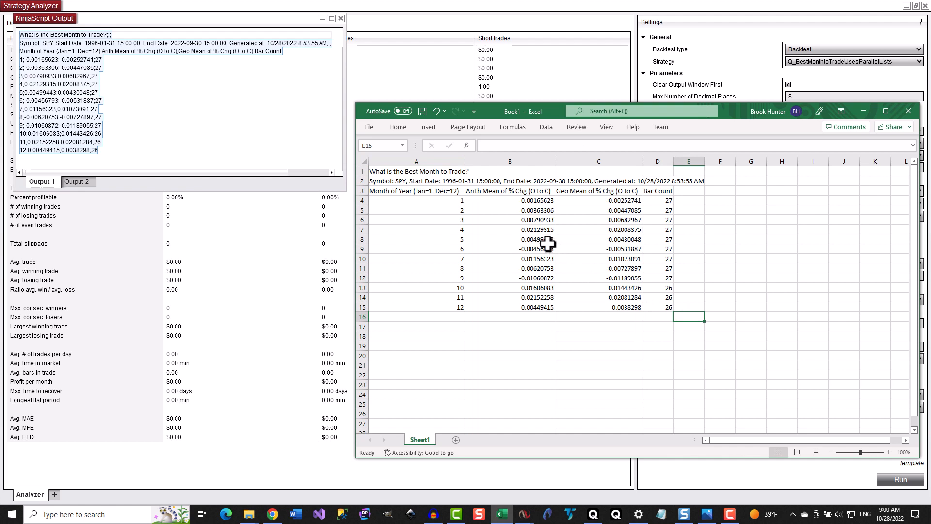
# Format the Arith Mean and Geo Mean columns B and C as percentages with two decimal places
pyautogui.click(537, 230)
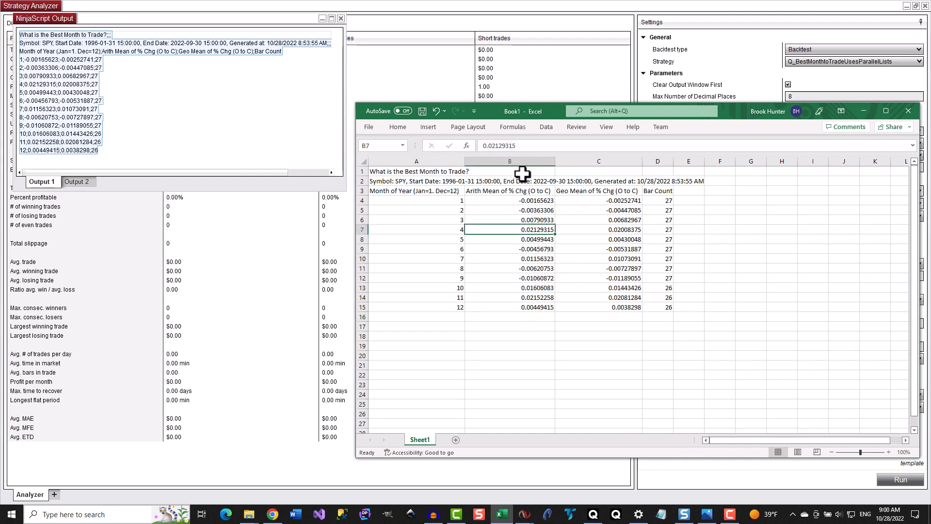
pyautogui.click(519, 158)
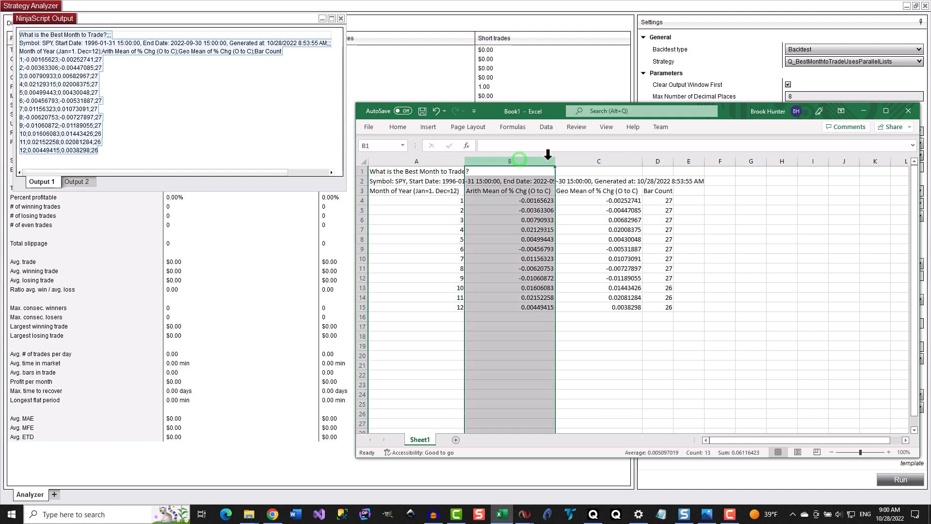
pyautogui.keyDown('ctrl'); pyautogui.click(589, 159); pyautogui.keyUp('ctrl')
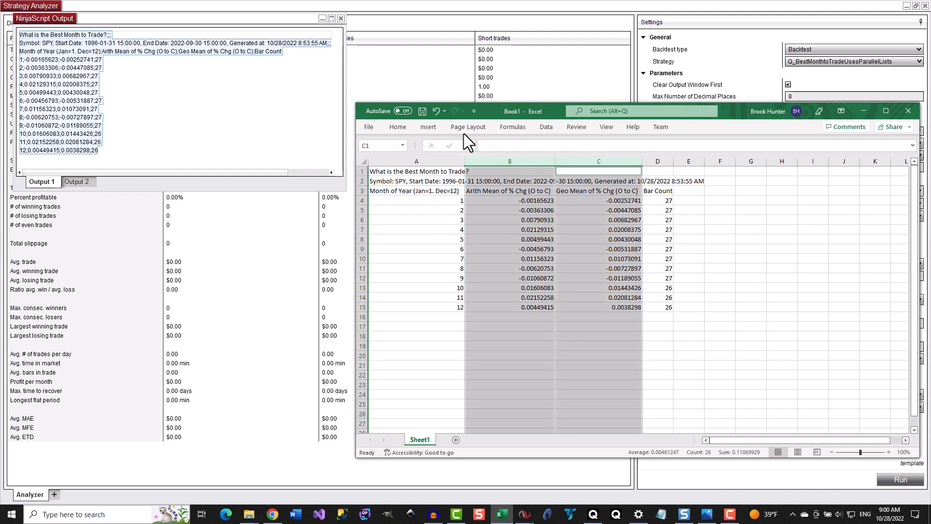
pyautogui.click(398, 127)
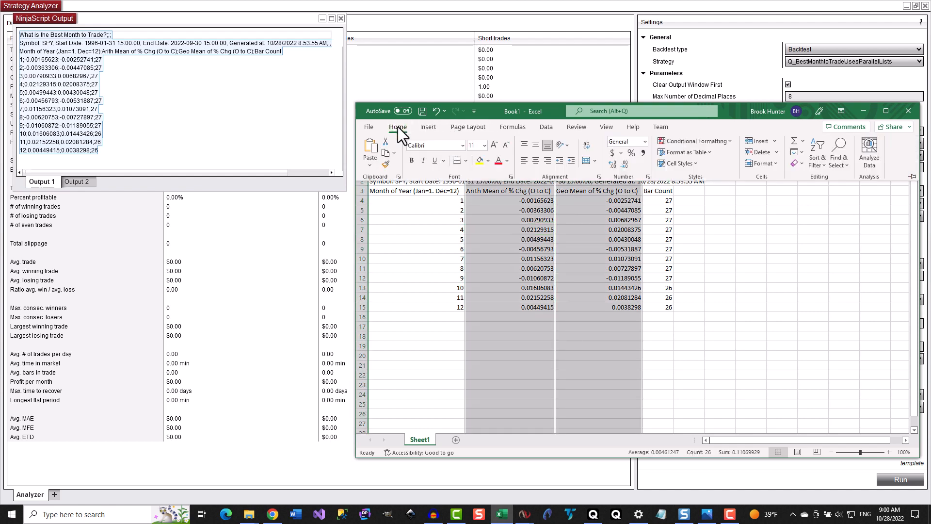
pyautogui.click(632, 154)
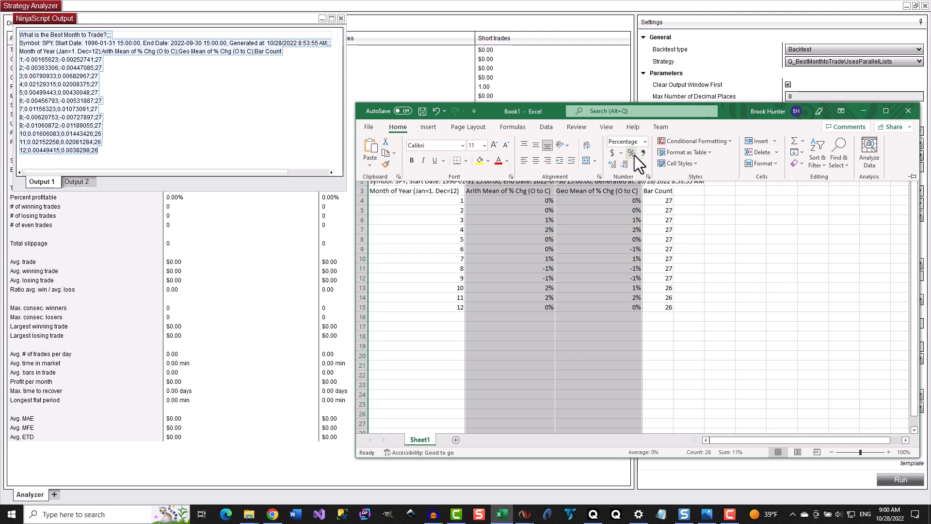
pyautogui.click(611, 167)
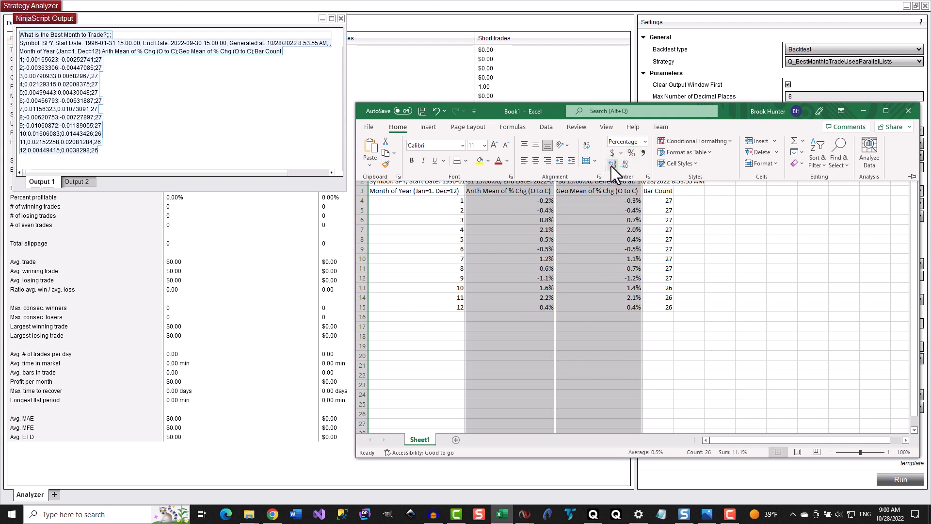
pyautogui.click(611, 167)
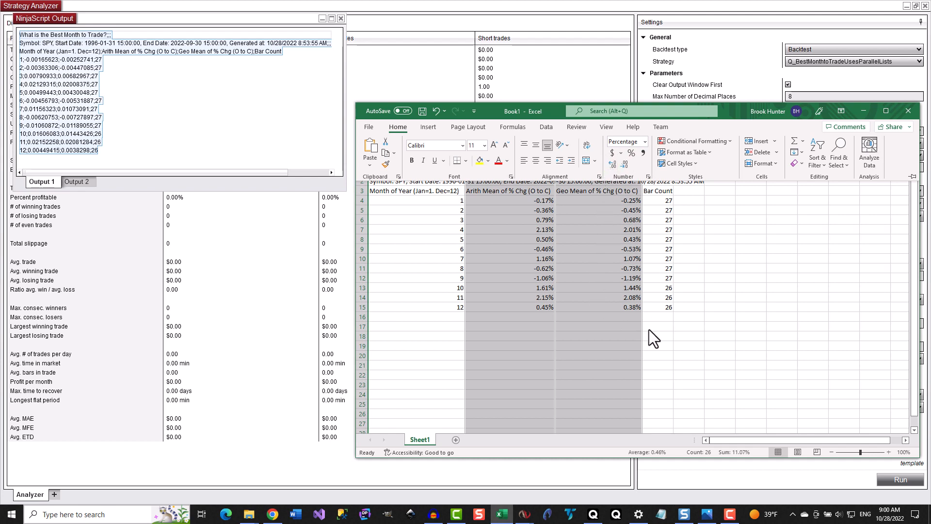
pyautogui.click(691, 329)
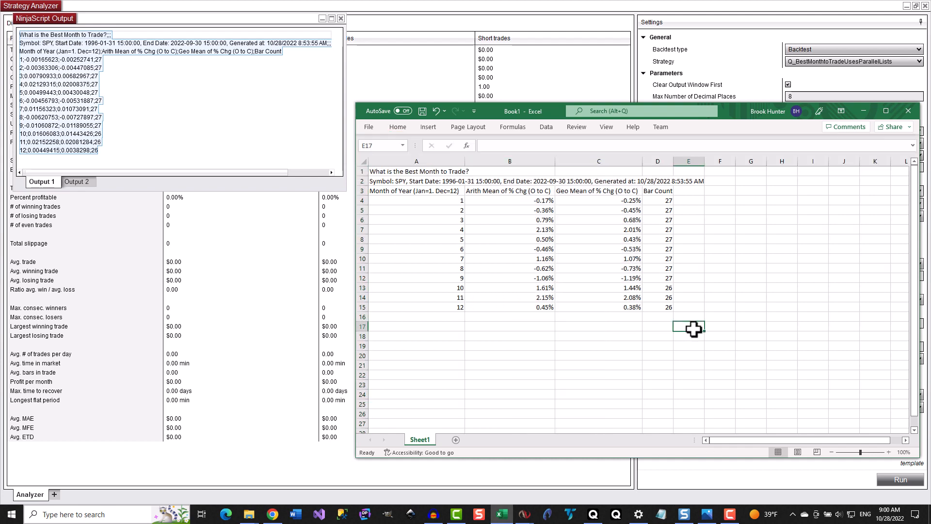
pyautogui.click(694, 319)
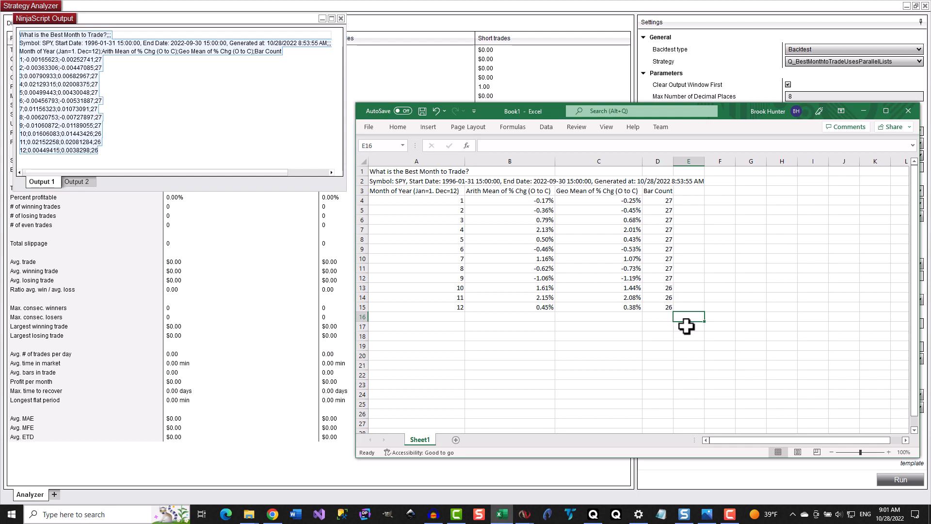
# Switch to NinjaTrader's Strategy Analyzer, set the instrument to QQQ and run the backtest
pyautogui.click(524, 515)
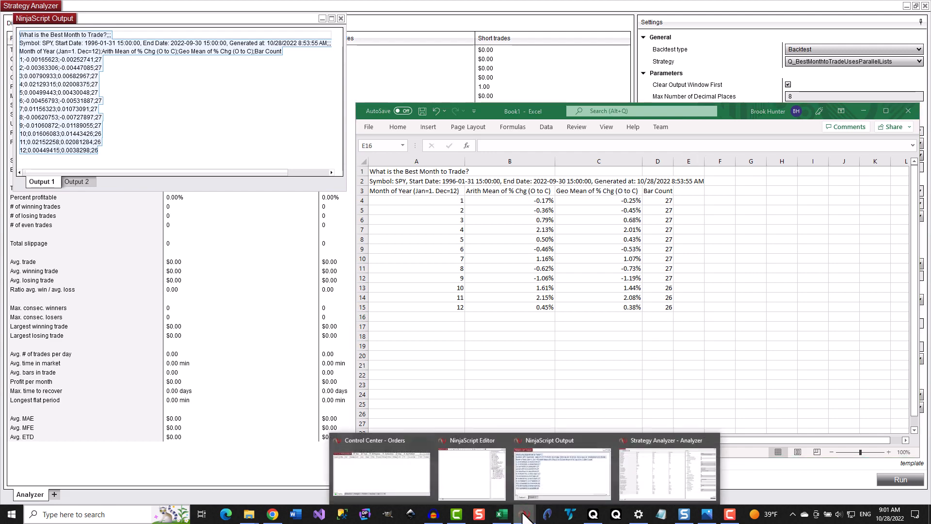
pyautogui.click(657, 475)
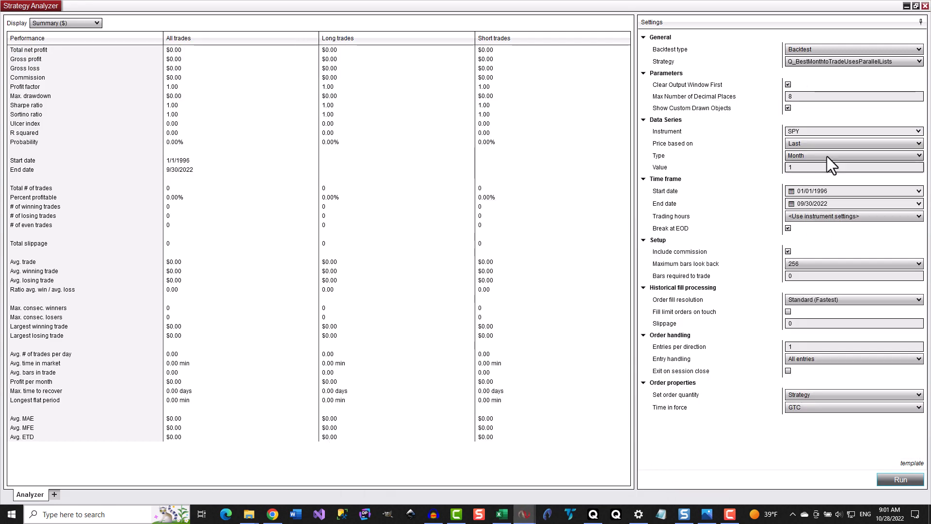
pyautogui.click(829, 131)
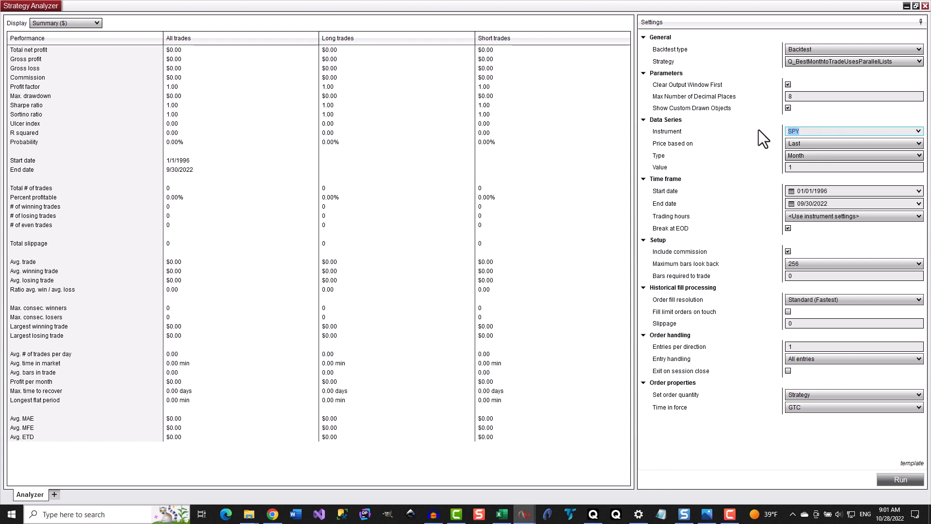
pyautogui.write('QQQ')
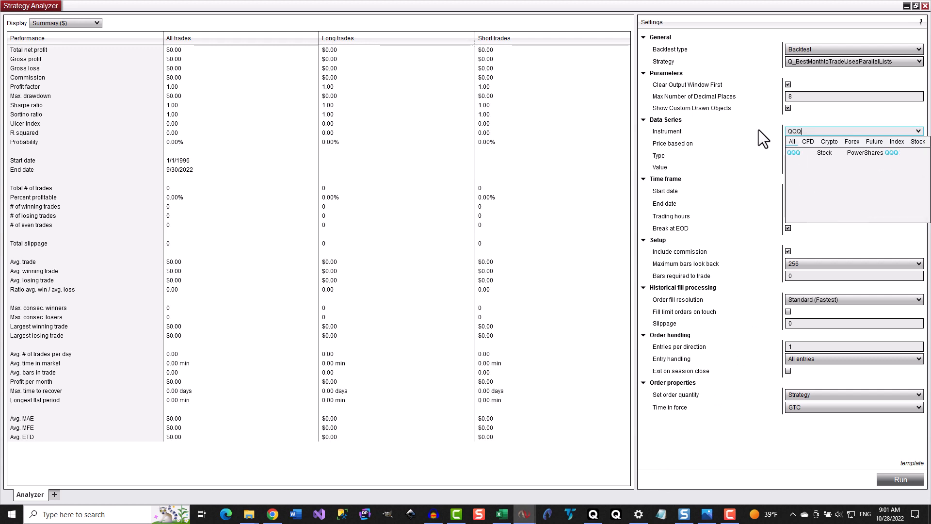
pyautogui.click(806, 154)
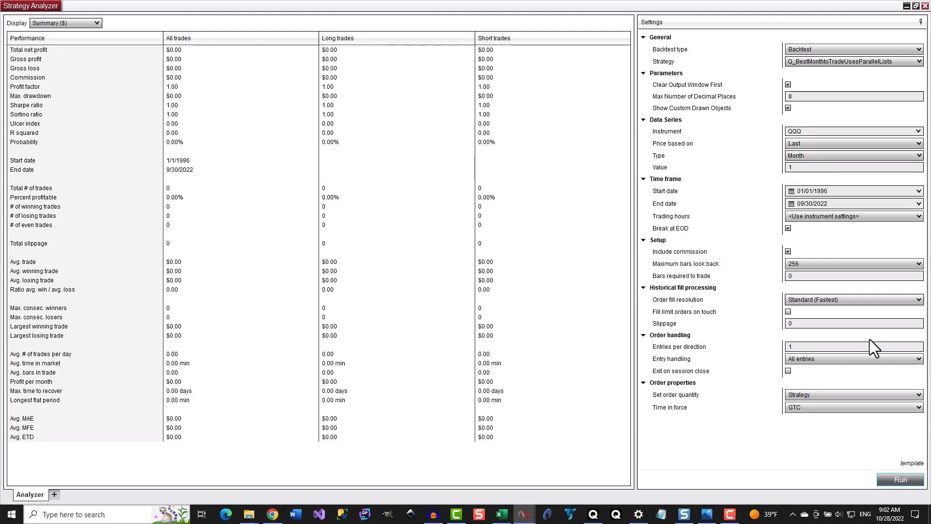
pyautogui.click(894, 481)
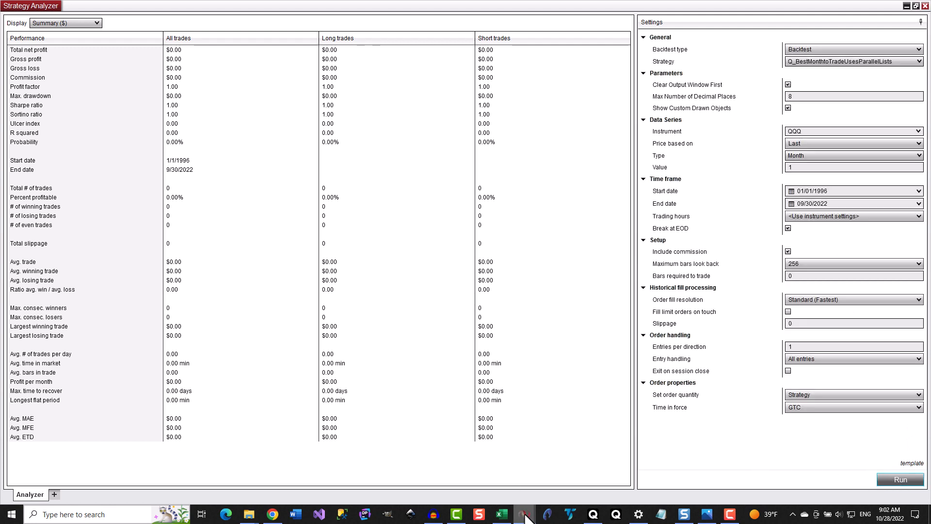
# Bring up the NinjaScript Output window and copy the whole QQQ monthly report
pyautogui.moveTo(529, 518)
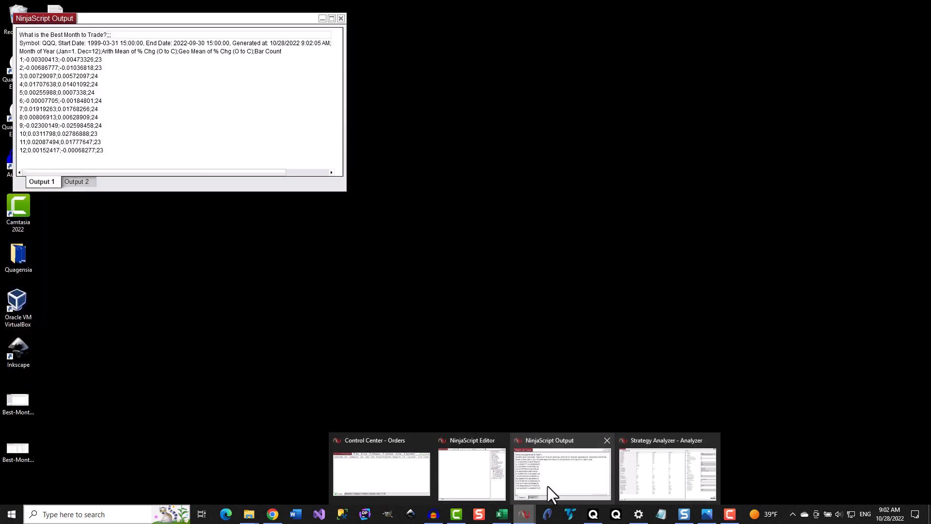
pyautogui.click(550, 493)
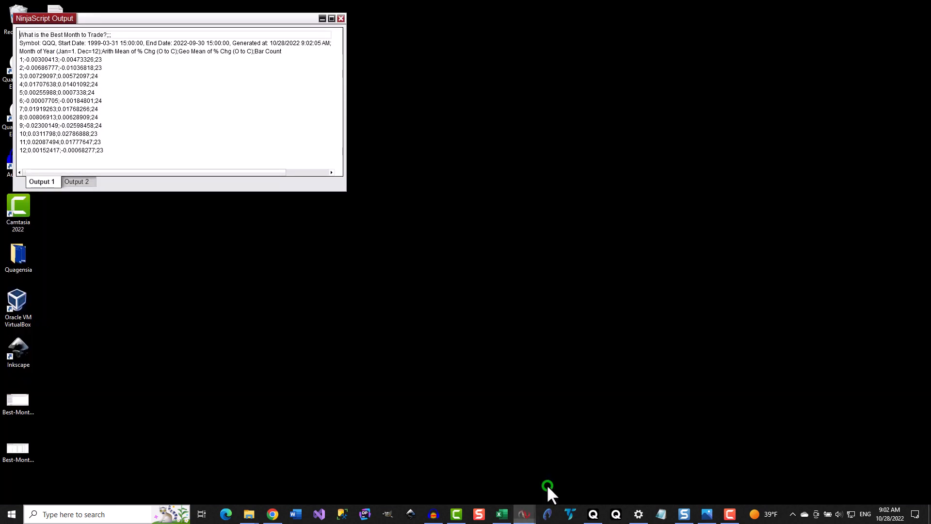
pyautogui.click(170, 143)
pyautogui.hotkey('ctrl', 'a')
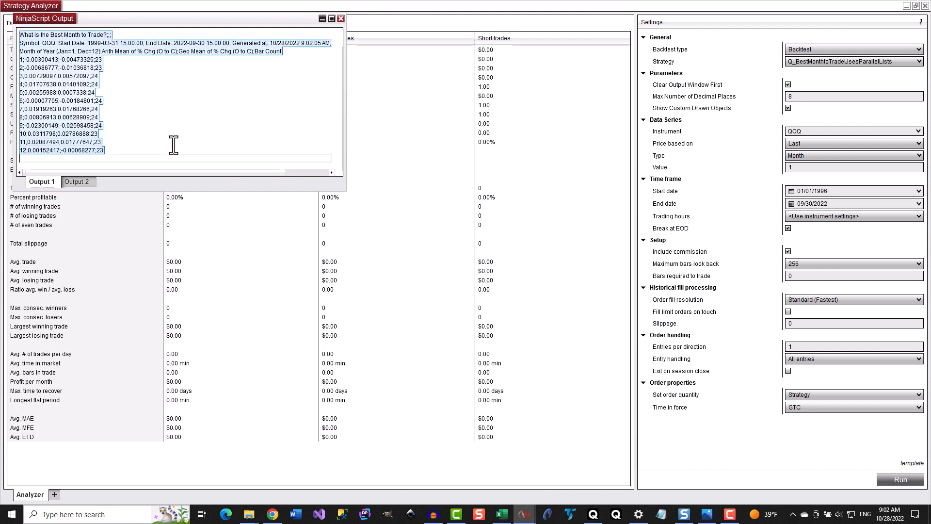
pyautogui.rightClick(87, 114)
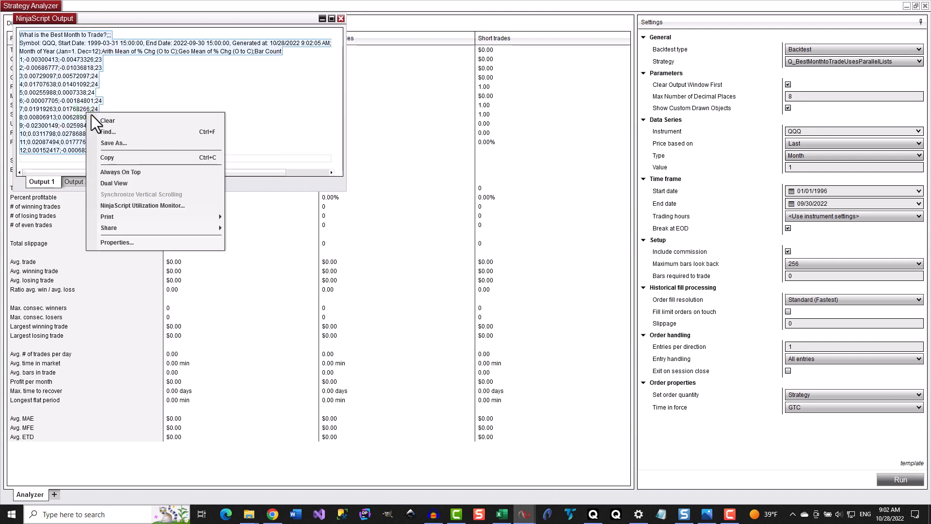
pyautogui.click(115, 156)
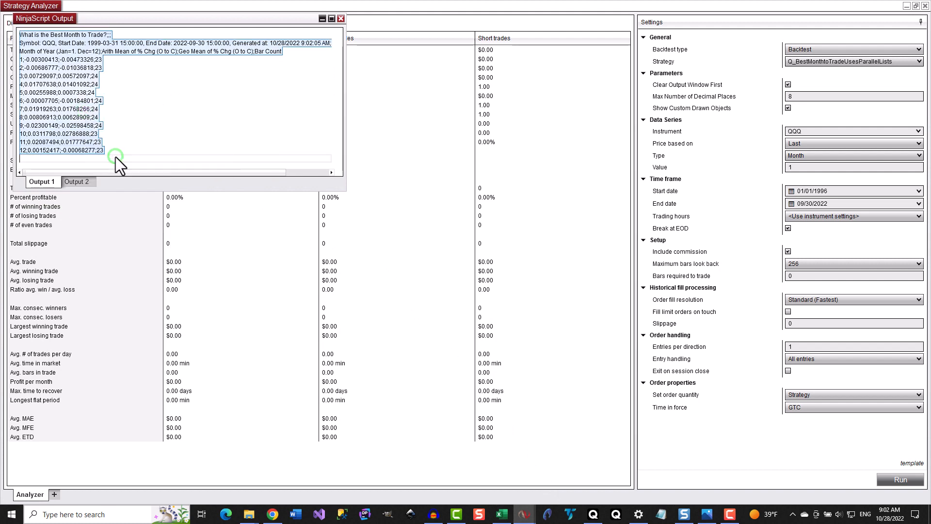
# Switch to Excel and paste the QQQ report over the SPY report, starting at cell A1
pyautogui.click(502, 514)
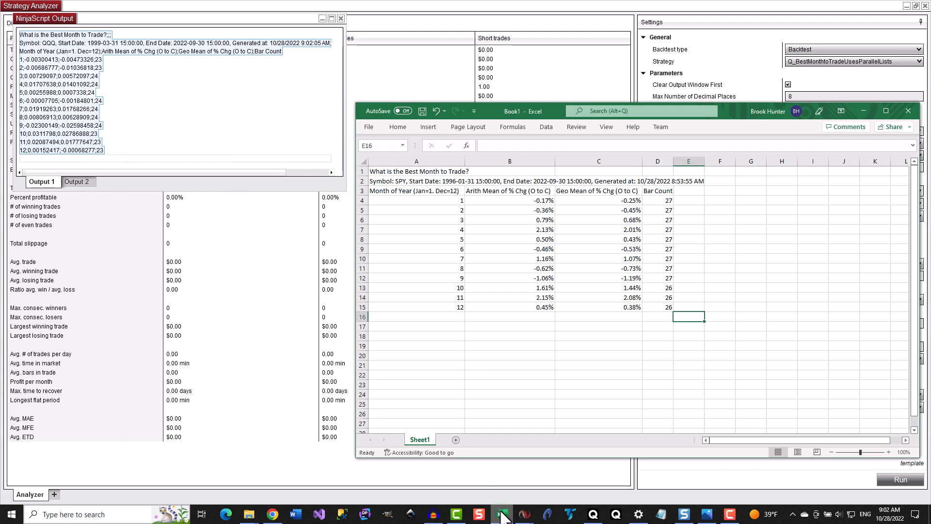
pyautogui.click(407, 171)
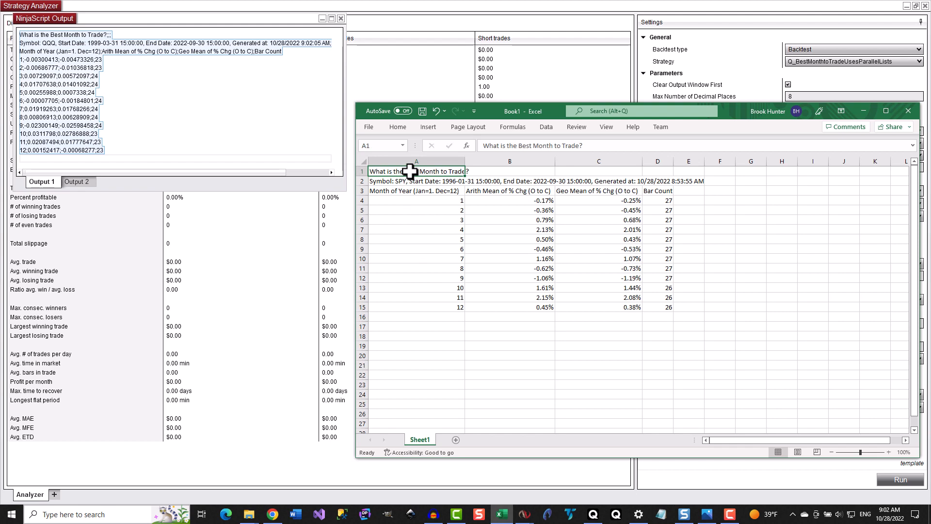
pyautogui.hotkey('ctrl', 'v')
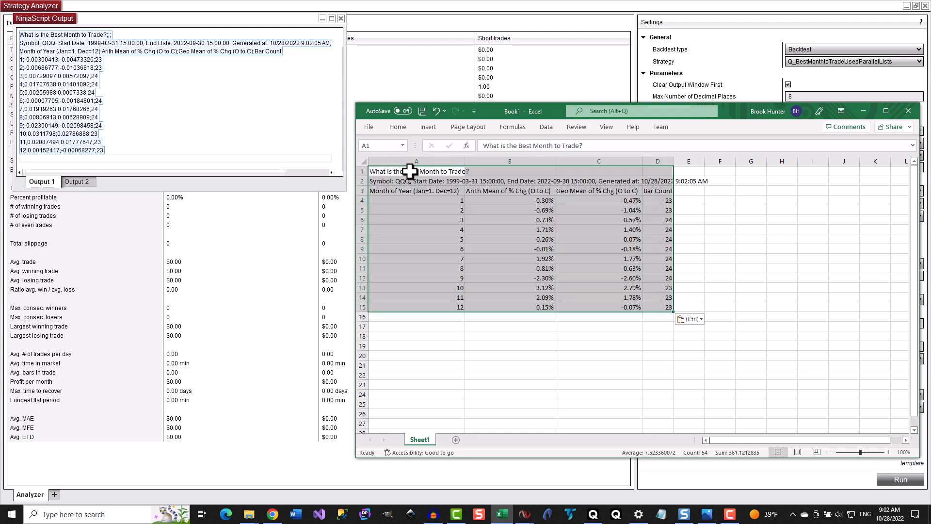
pyautogui.moveTo(735, 320); pyautogui.dragTo(711, 319)
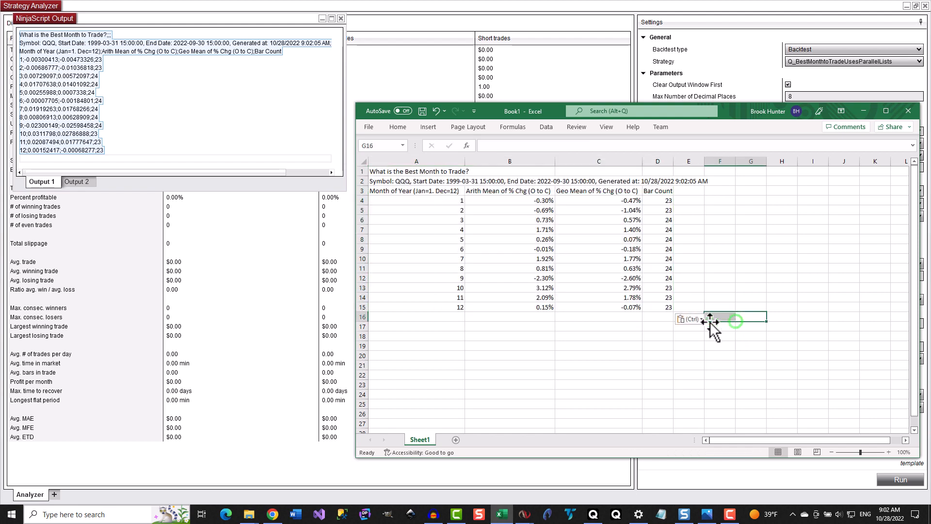
pyautogui.click(715, 319)
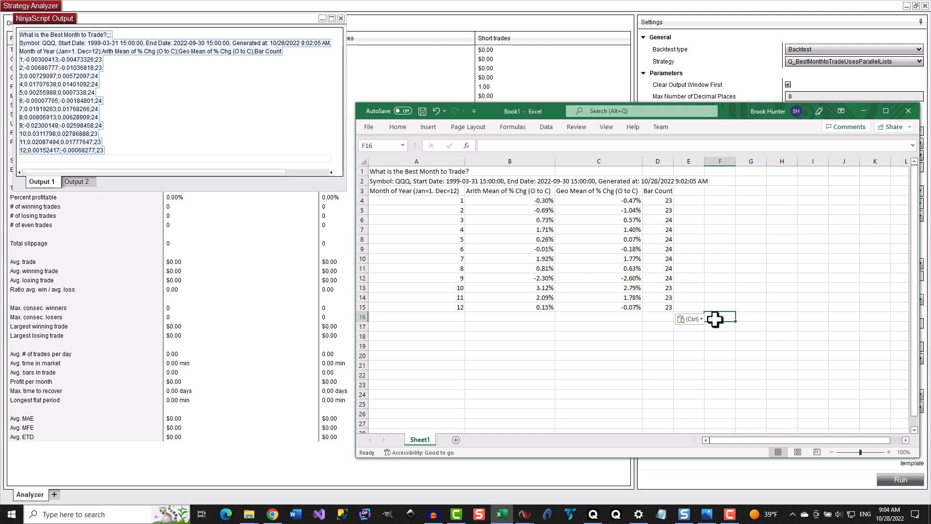
# Return to NinjaTrader's Strategy Analyzer, set the instrument to all DOW 30 symbols and turn off Clear Output Window First
pyautogui.click(524, 514)
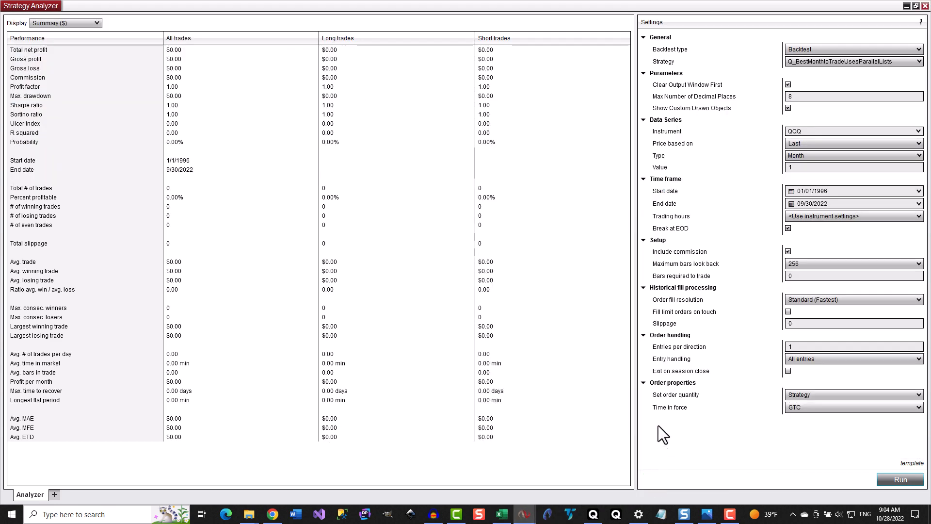
pyautogui.click(918, 131)
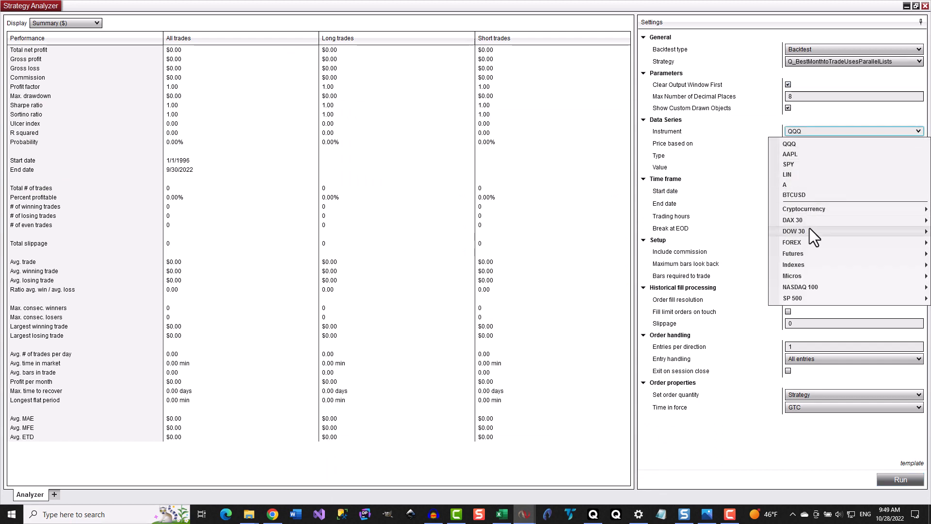
pyautogui.moveTo(810, 229)
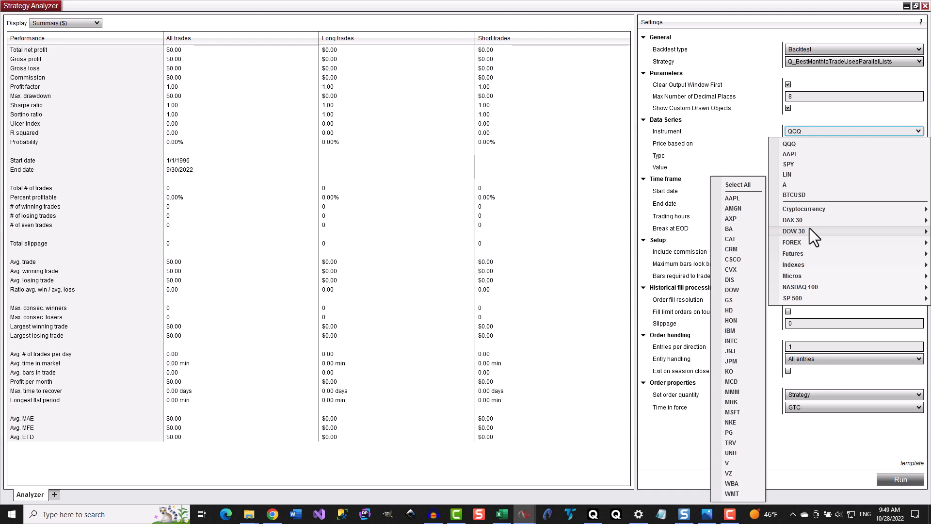
pyautogui.click(741, 186)
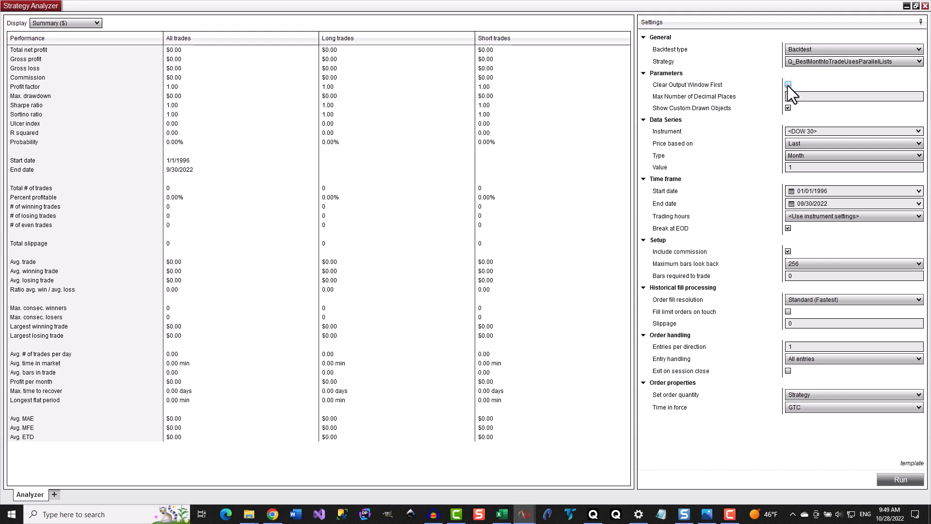
# Bring up the NinjaScript Output window and clear the old QQQ report from it
pyautogui.moveTo(525, 513)
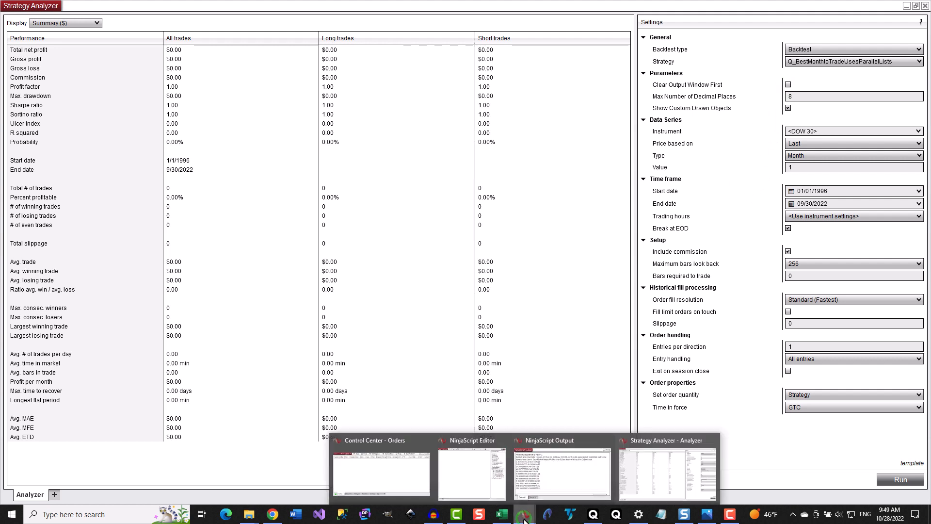
pyautogui.click(550, 475)
pyautogui.rightClick(204, 96)
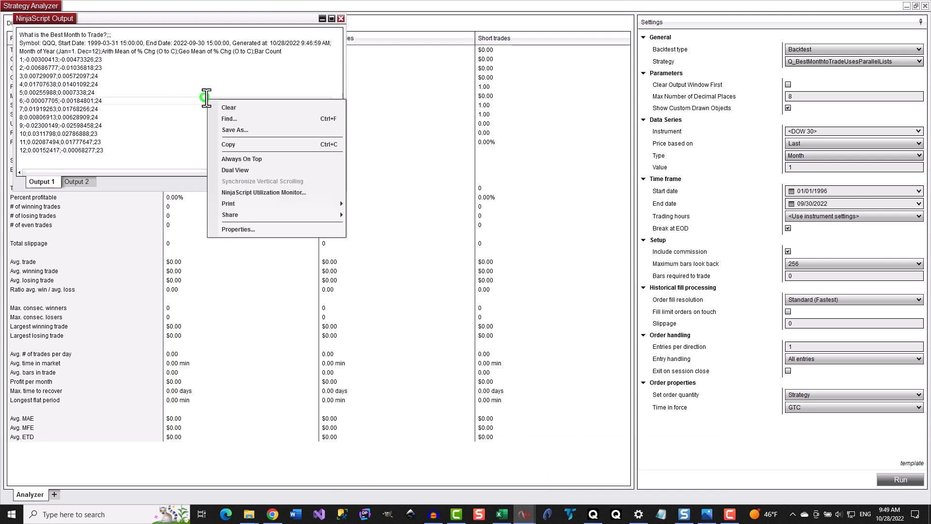
pyautogui.click(220, 107)
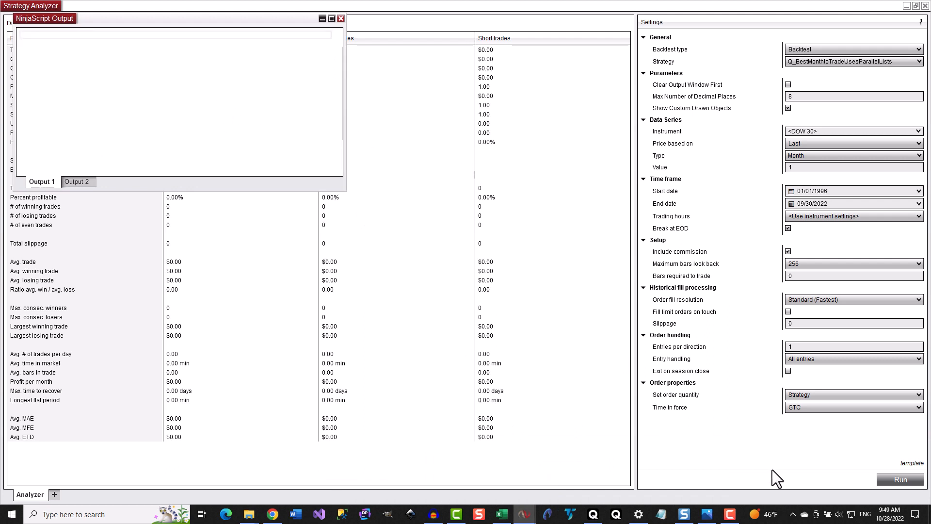
# Run the backtest on the DOW 30 list and bring up the NinjaScript Output window with its reports
pyautogui.click(901, 479)
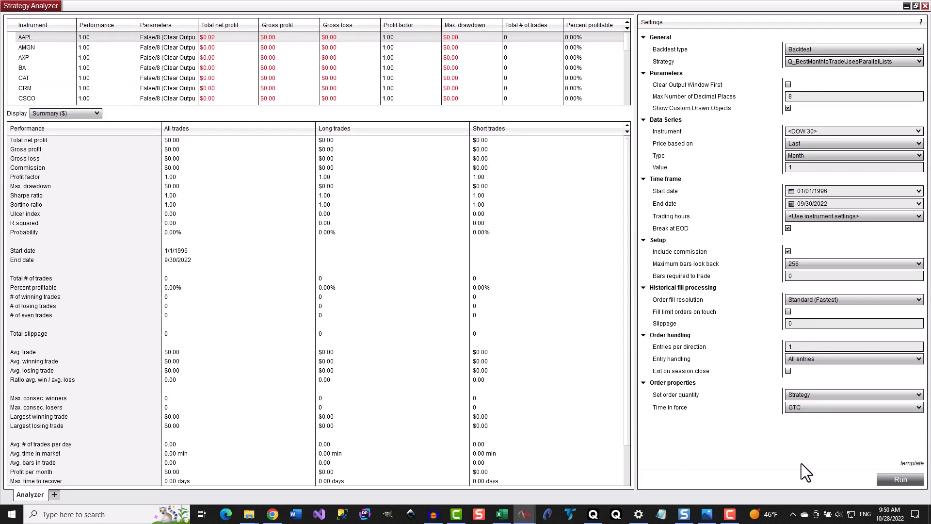
pyautogui.moveTo(531, 520)
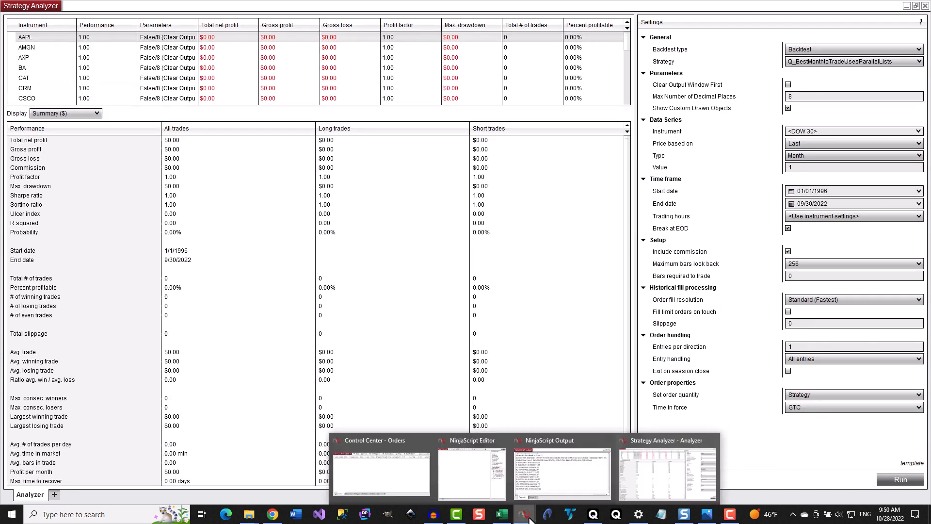
pyautogui.click(565, 475)
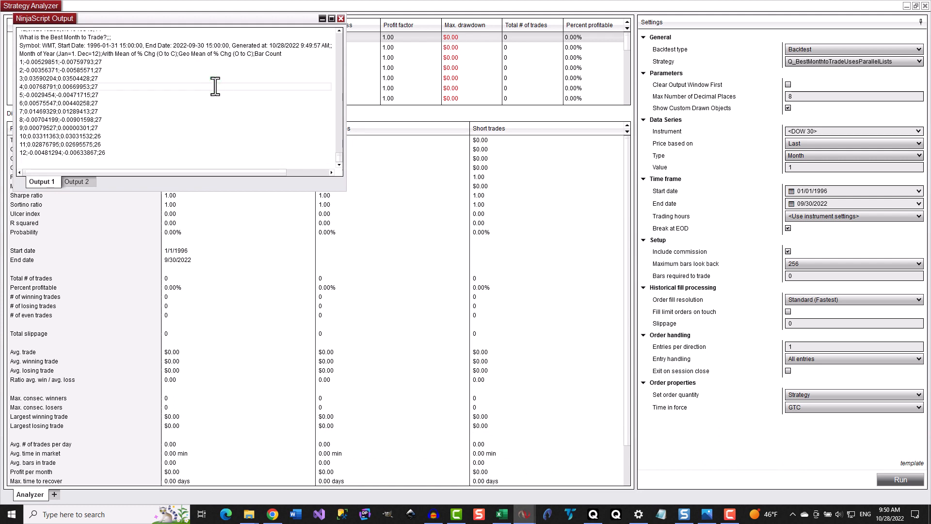
# Copy all DOW 30 reports from the output window and paste them over the QQQ report in Excel, starting at cell A1
pyautogui.hotkey('ctrl', 'a')
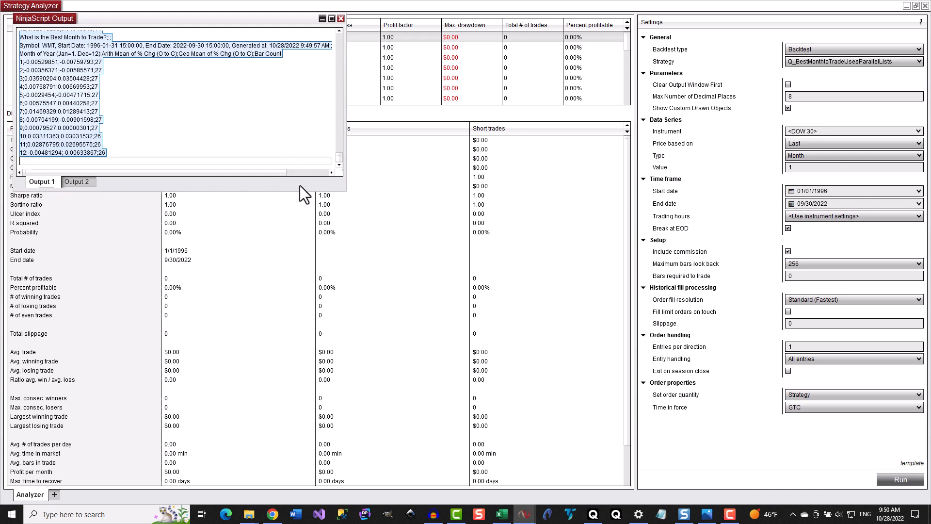
pyautogui.click(502, 514)
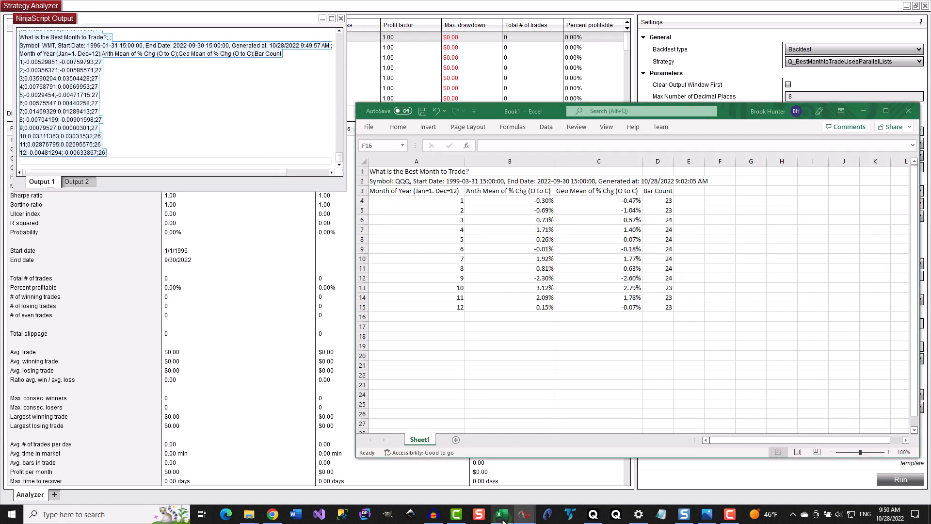
pyautogui.click(388, 172)
pyautogui.hotkey('ctrl', 'v')
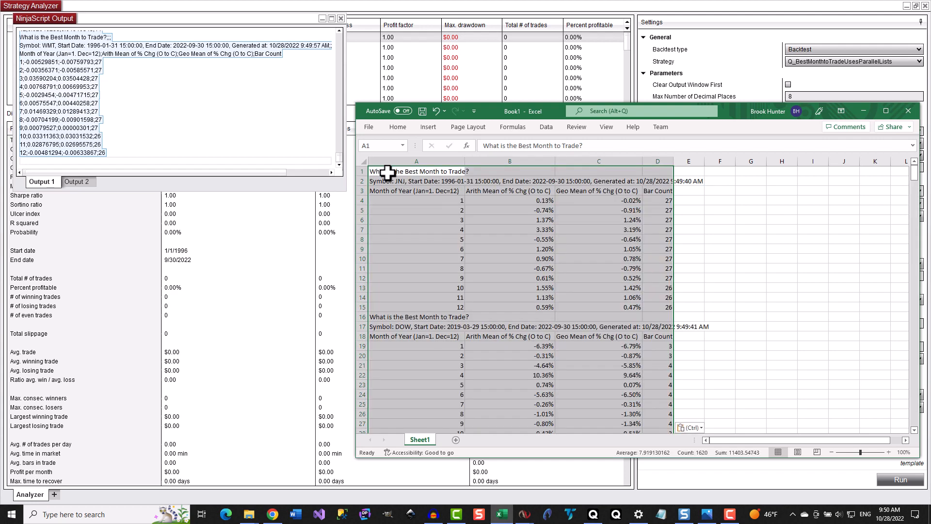
pyautogui.click(412, 174)
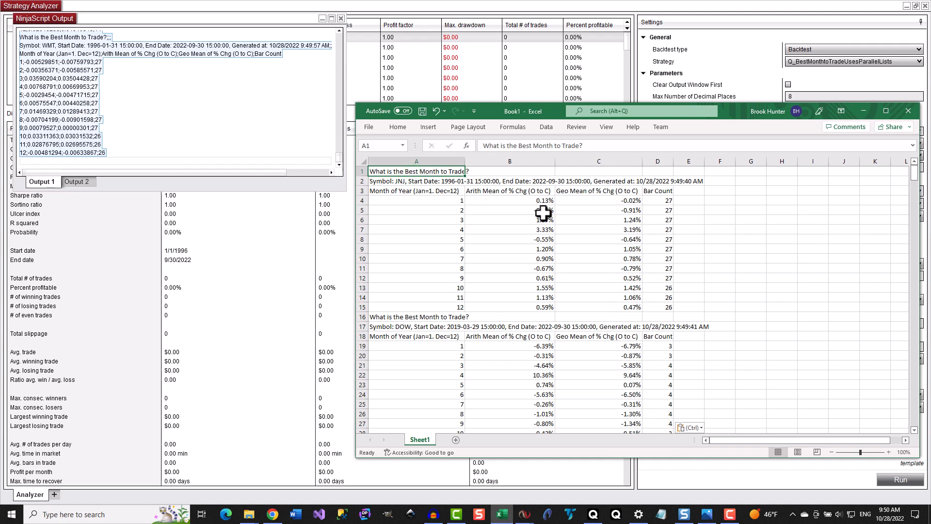
# Maximize the workbook and look through the pasted monthly reports symbol by symbol, from DOW and MSFT down to GS
pyautogui.click(892, 115)
pyautogui.scroll(-5, 393, 267)
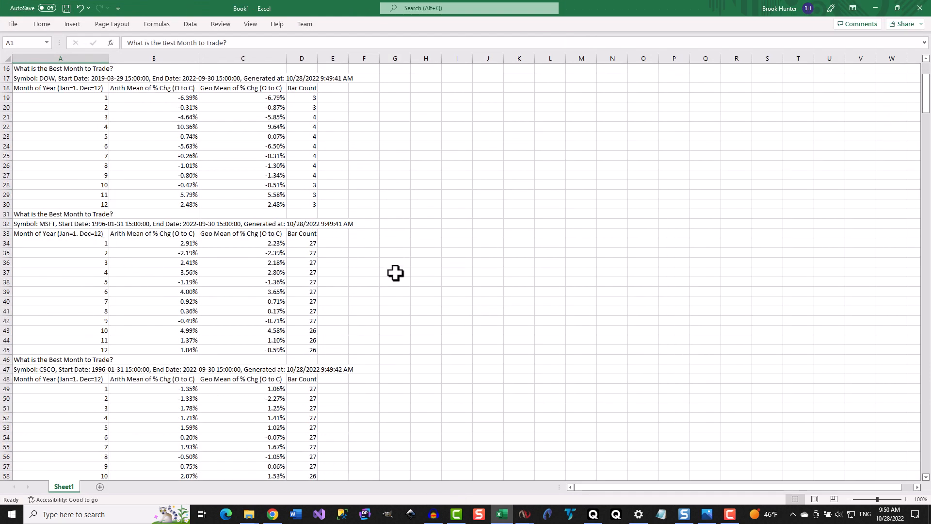
pyautogui.click(27, 224)
pyautogui.scroll(-1, 419, 315)
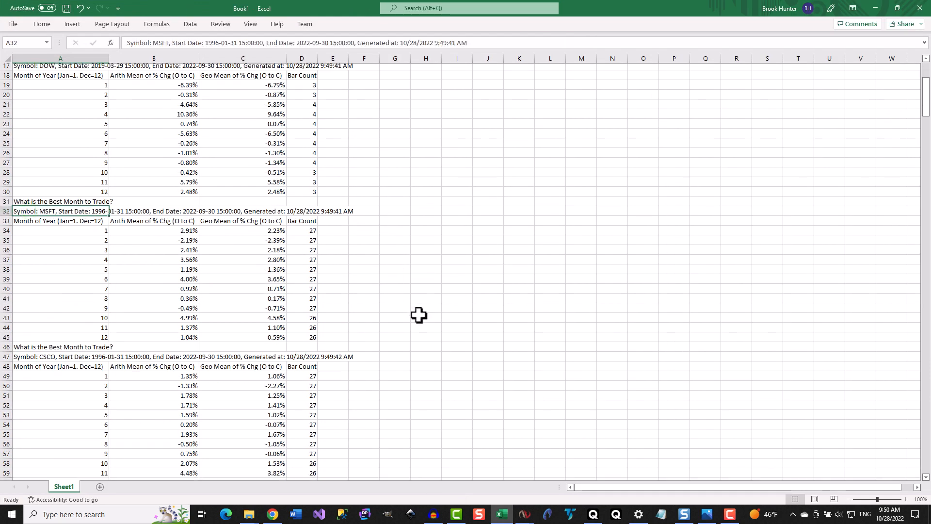
pyautogui.scroll(-3, 419, 316)
pyautogui.click(33, 281)
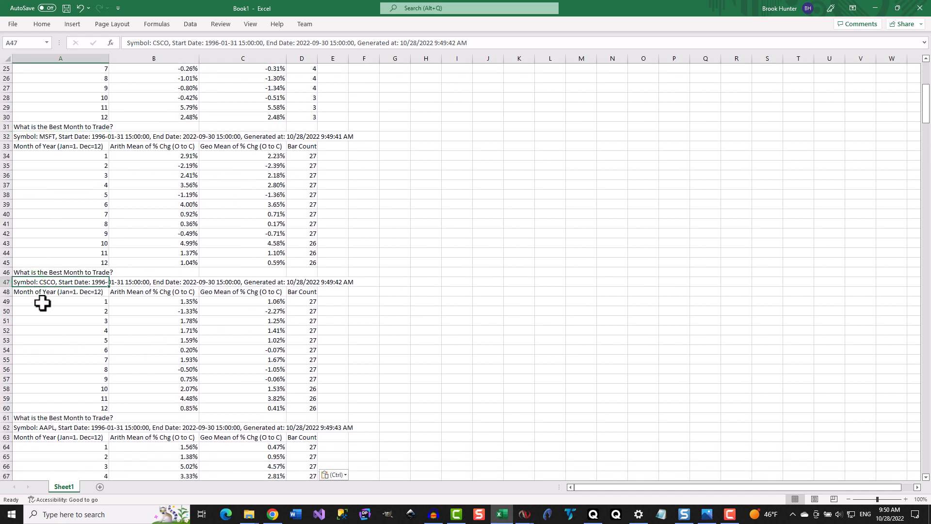
pyautogui.click(38, 429)
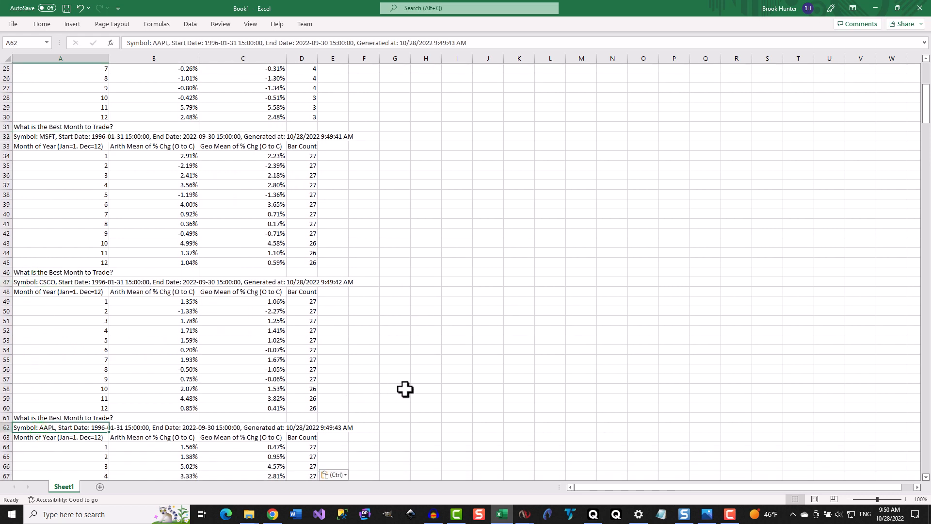
pyautogui.scroll(-11, 405, 389)
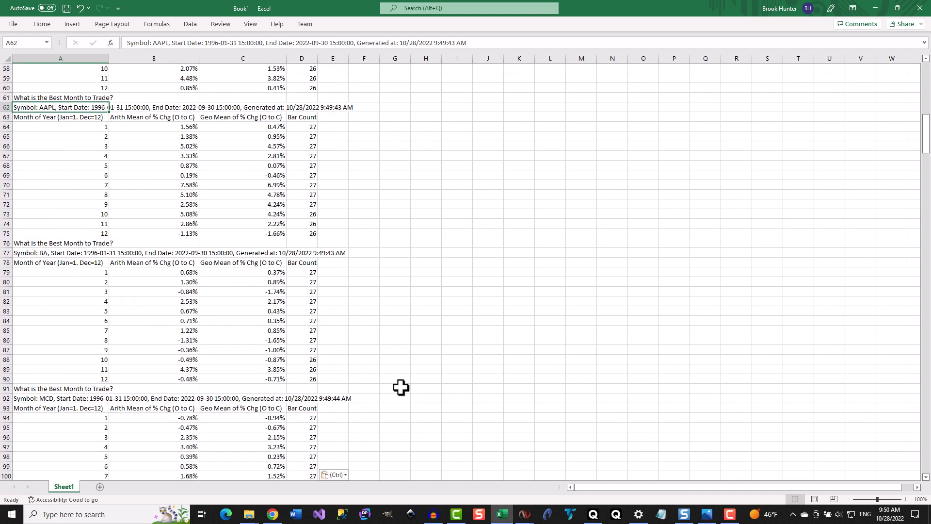
pyautogui.scroll(-8, 407, 378)
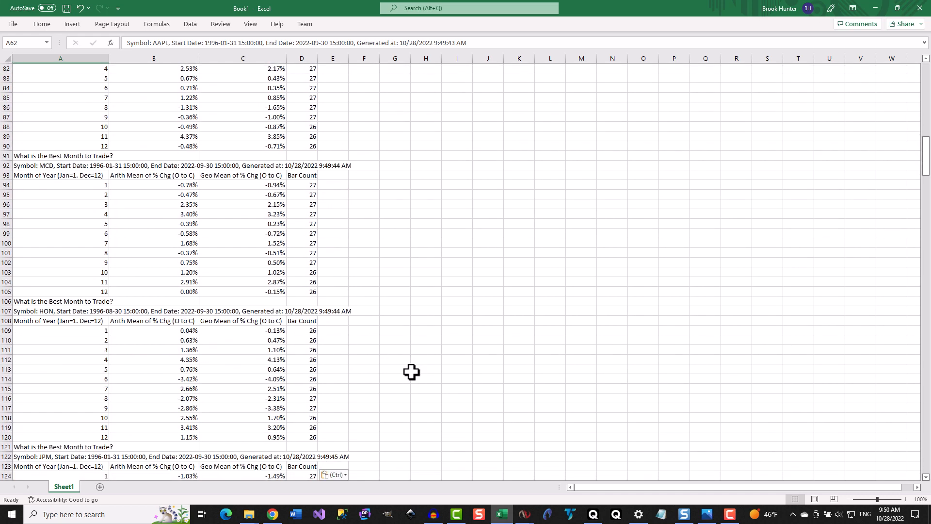
pyautogui.scroll(-8, 412, 372)
pyautogui.click(61, 369)
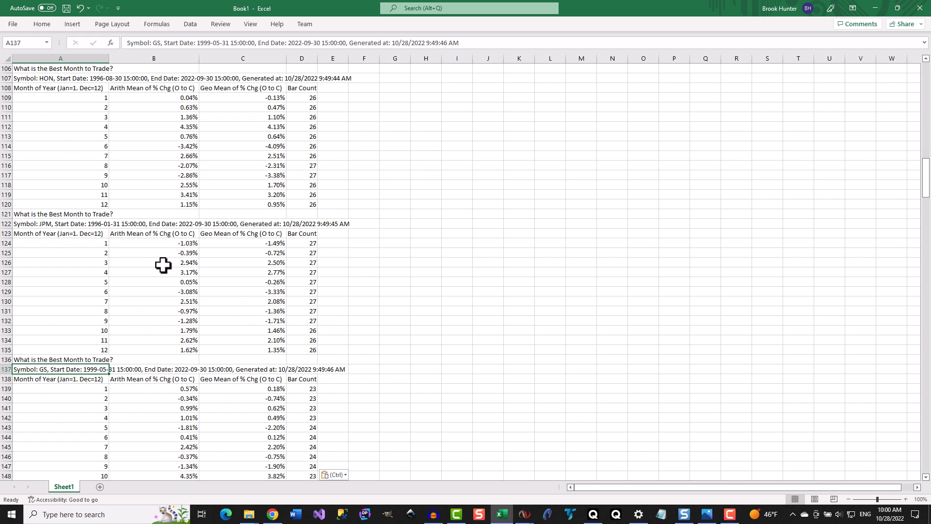
# Return to NinjaTrader's Strategy Analyzer and view the bar types available for the data series
pyautogui.click(521, 515)
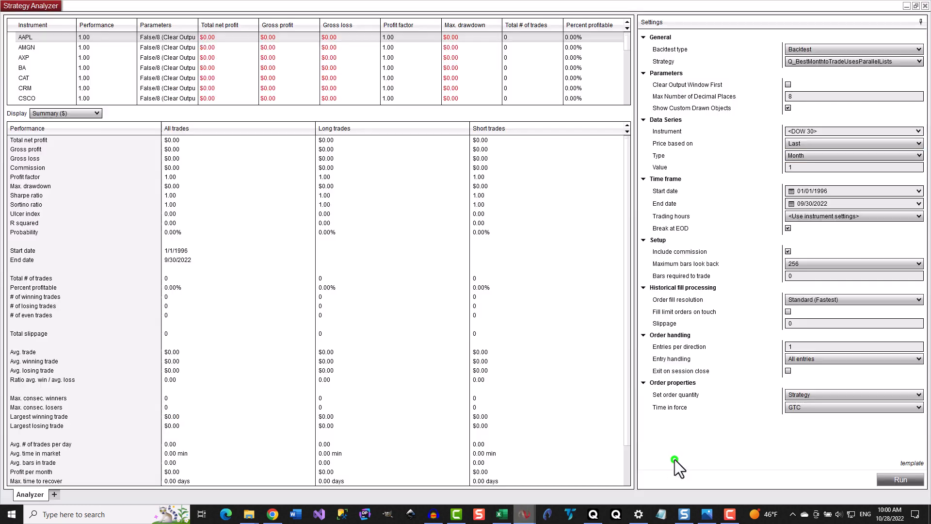
pyautogui.click(669, 473)
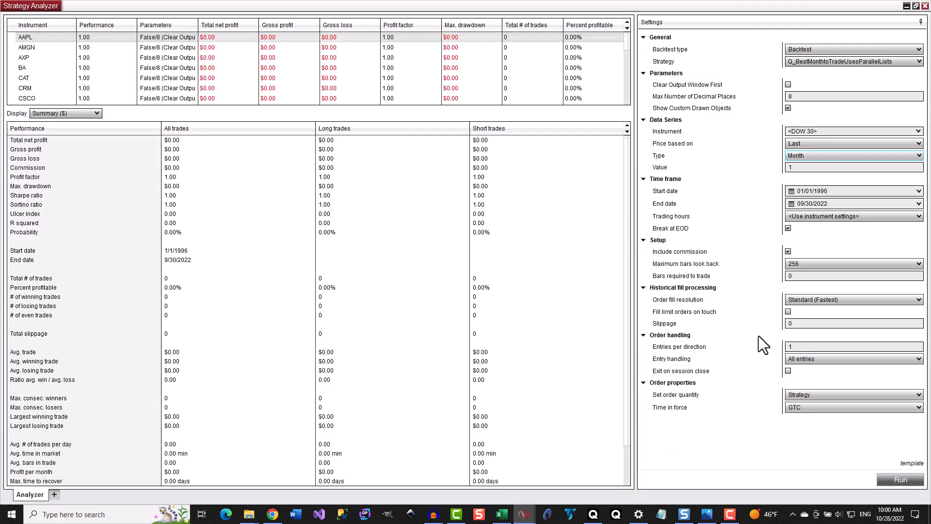
pyautogui.click(919, 155)
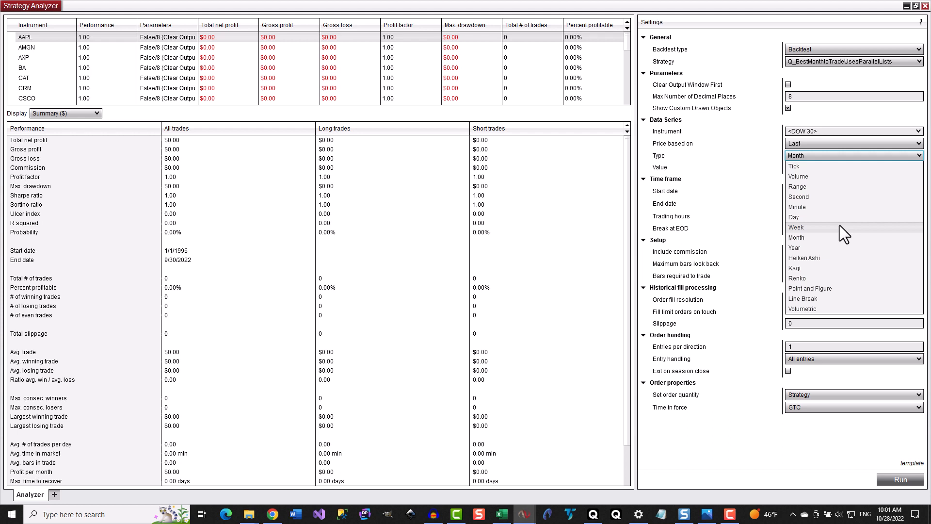
# Switch to Quagensia N Edition and highlight the arithmetic and geometric mean explanations in the Best Month to Trade strategy's description
pyautogui.click(592, 515)
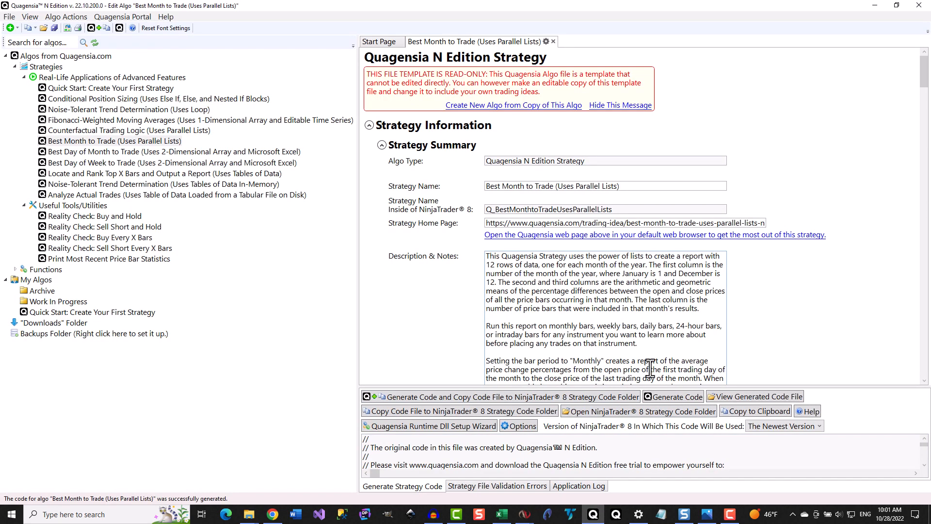
pyautogui.scroll(-2, 631, 306)
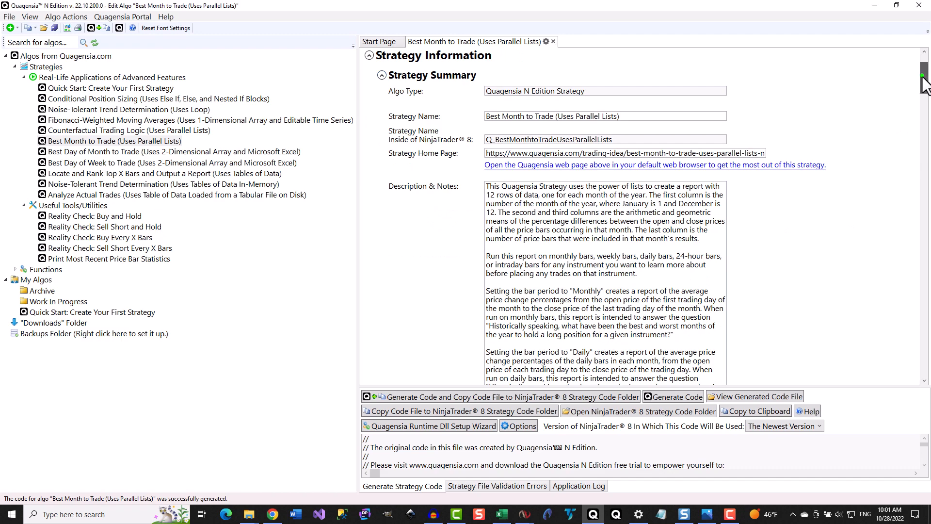
pyautogui.moveTo(910, 79); pyautogui.dragTo(904, 188)
pyautogui.moveTo(487, 67); pyautogui.dragTo(689, 286)
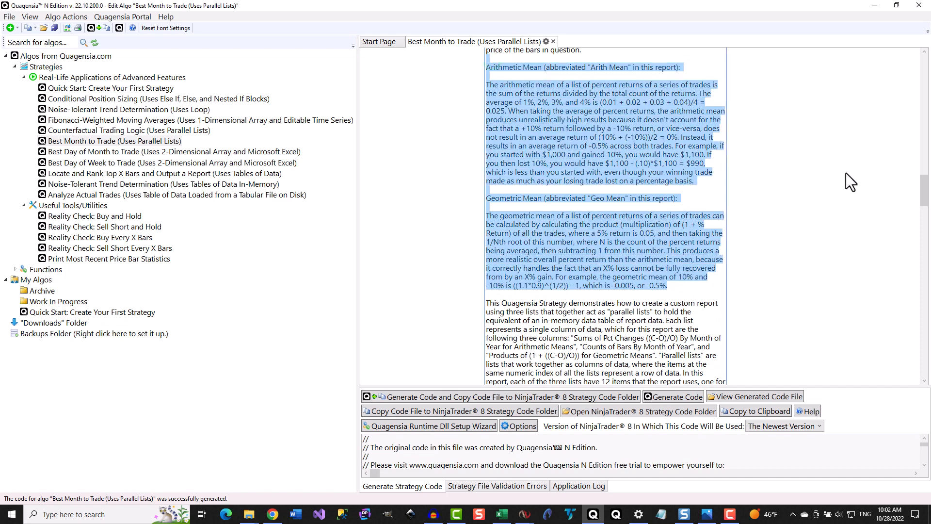
# Read the strategy's description from its beginning through the bar period, customization, Excel import and parallel lists notes
pyautogui.moveTo(923, 195); pyautogui.dragTo(923, 195)
pyautogui.moveTo(923, 199); pyautogui.dragTo(926, 98)
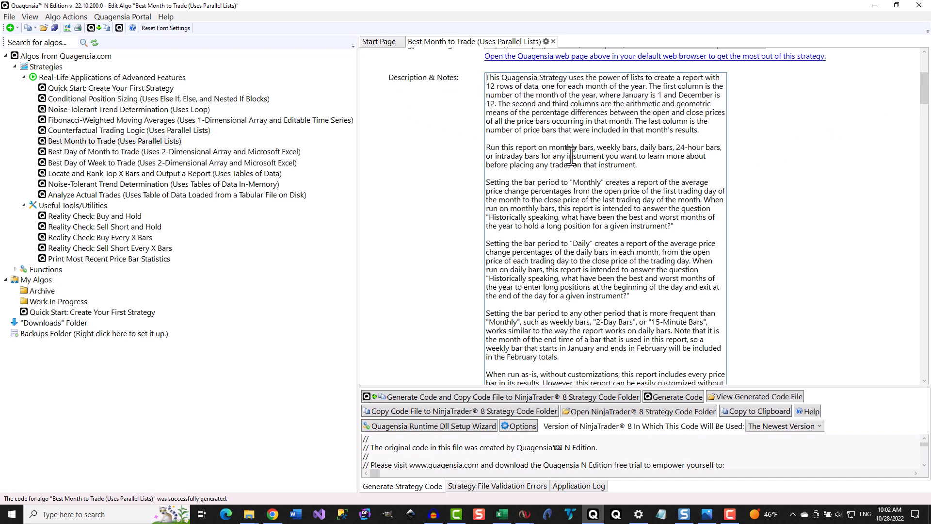
pyautogui.scroll(-3, 596, 170)
pyautogui.scroll(-5, 772, 214)
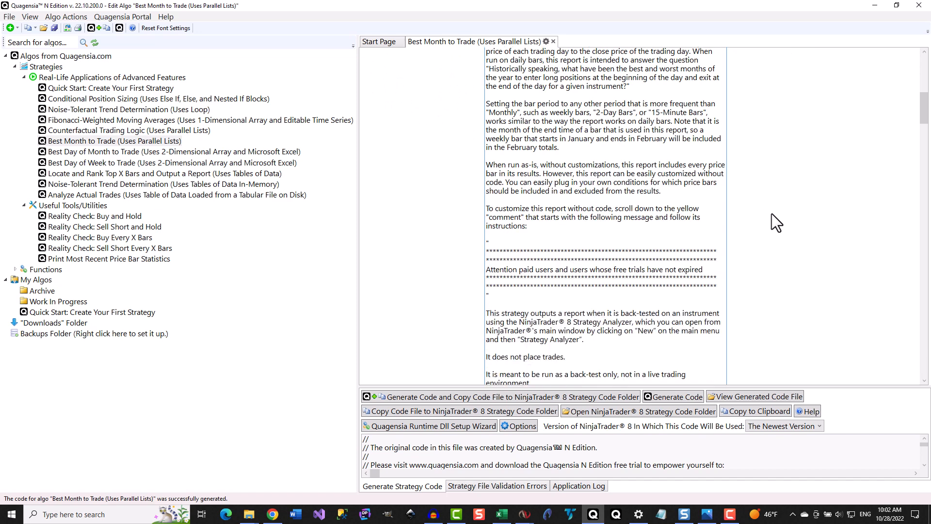
pyautogui.scroll(-3, 773, 214)
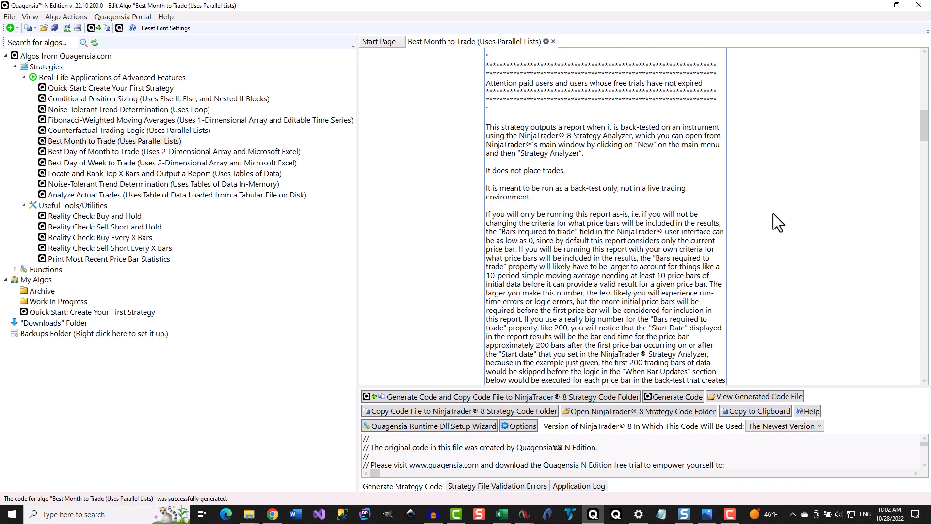
pyautogui.scroll(-5, 774, 213)
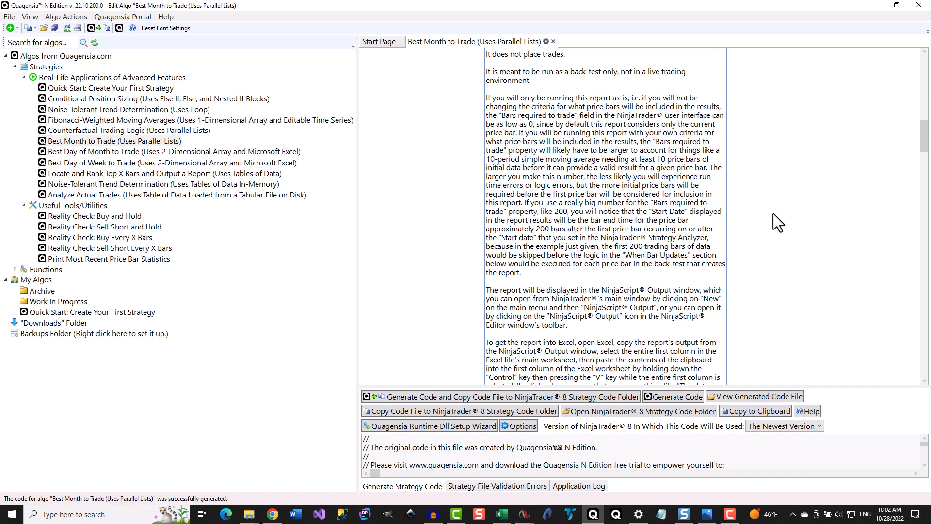
pyautogui.scroll(-5, 773, 213)
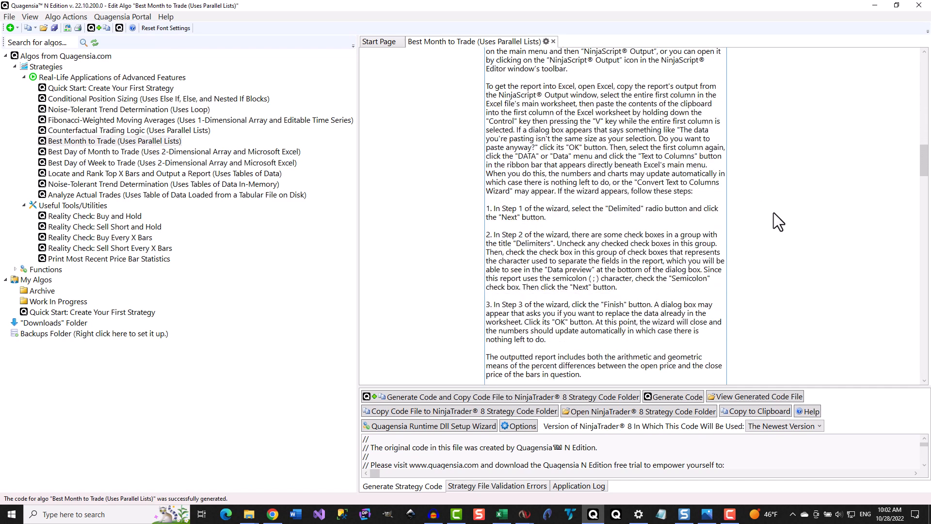
pyautogui.scroll(-5, 784, 218)
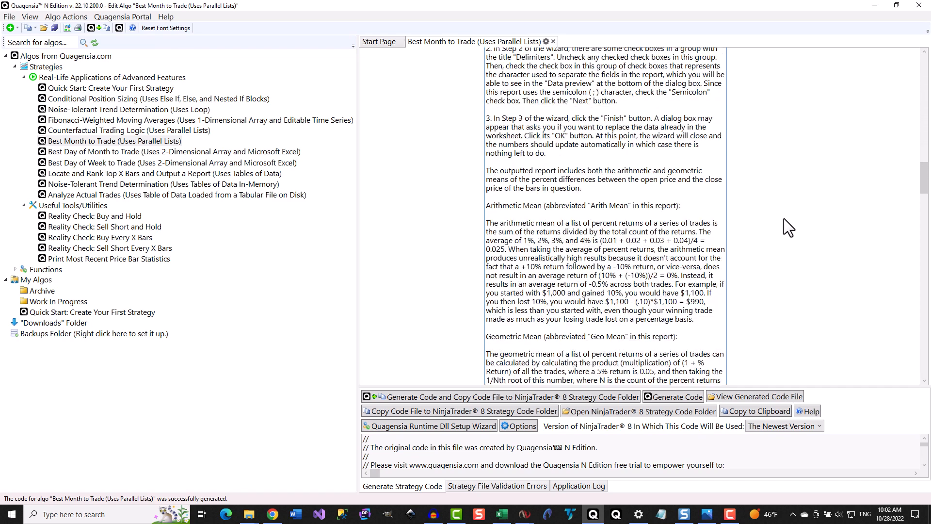
pyautogui.scroll(-5, 785, 219)
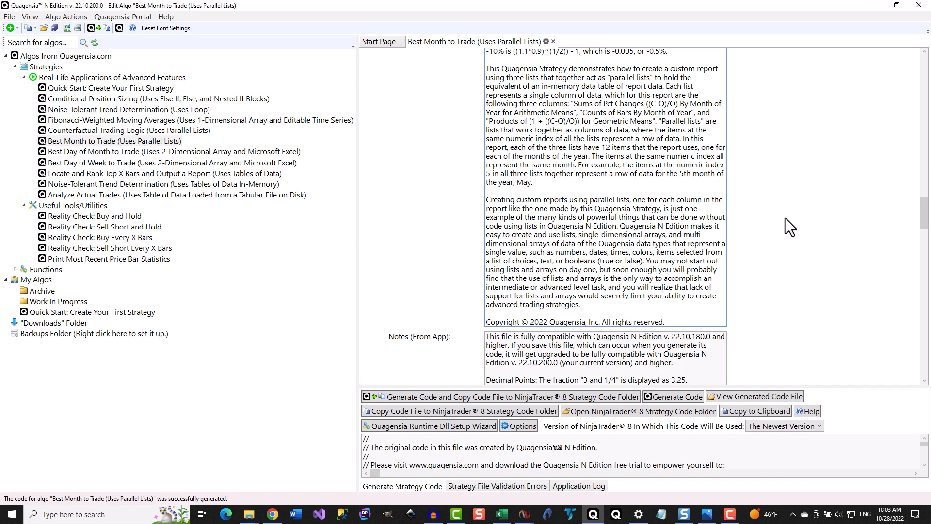
# Create a new strategy from a copy of the read-only Best Month to Trade (Uses Parallel Lists) template
pyautogui.rightClick(87, 141)
pyautogui.click(138, 139)
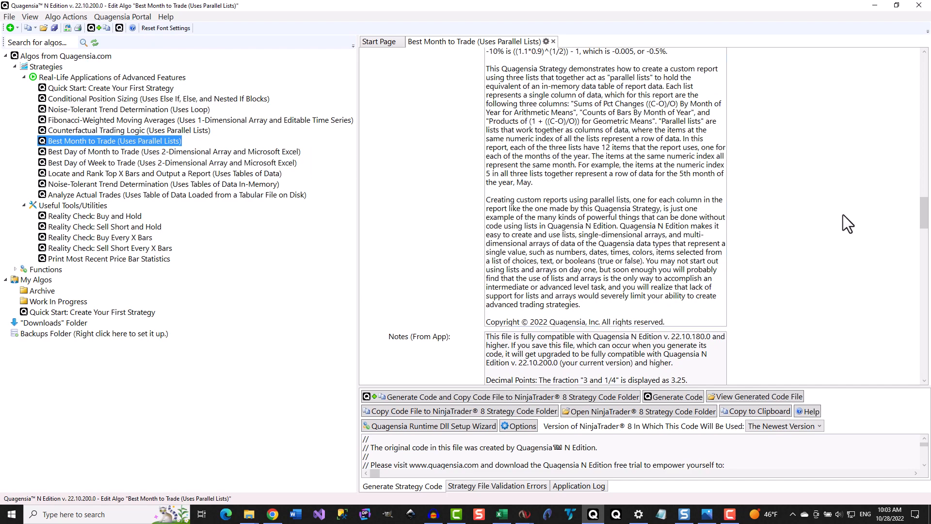
pyautogui.moveTo(925, 209); pyautogui.dragTo(929, 46)
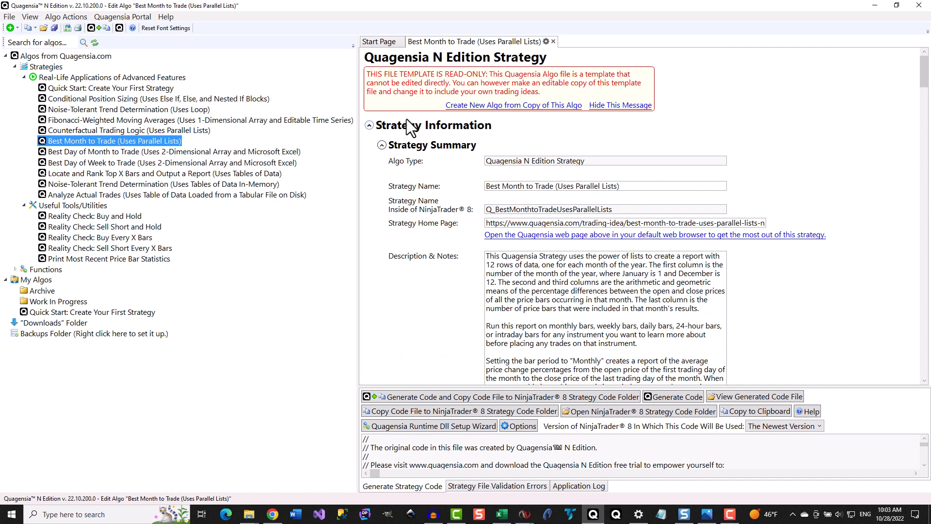
pyautogui.rightClick(87, 140)
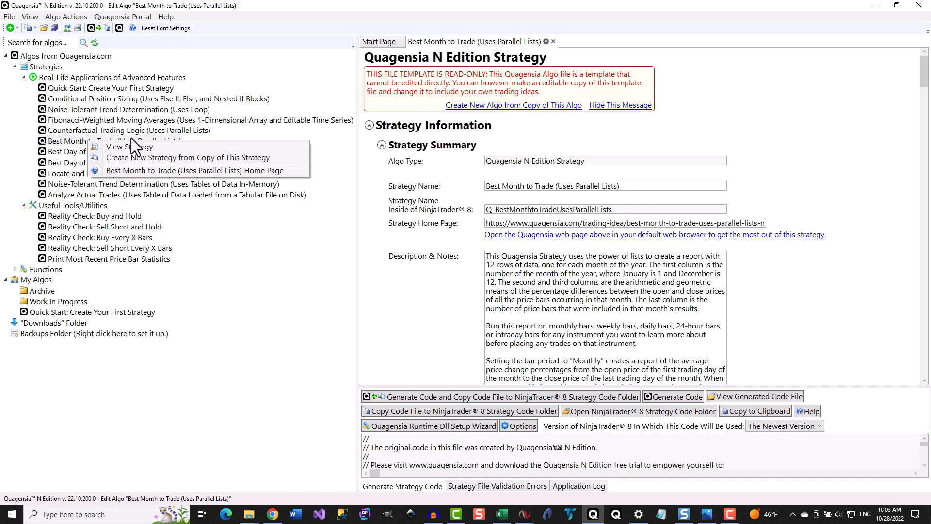
pyautogui.click(283, 158)
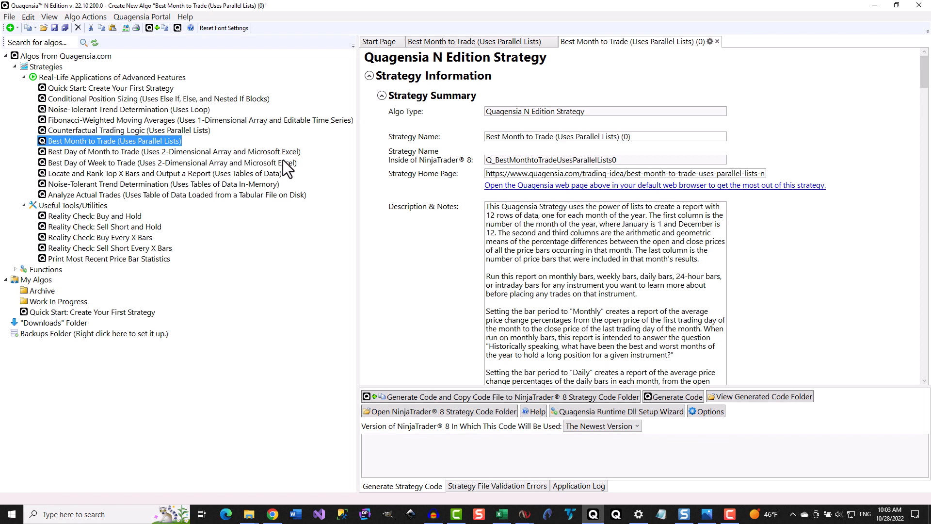
# Rename the copy Best Month to Trade (Uses Parallel Lists) (Chgs) and save it in My_Algos as BestMonthtoTradeUsesParallelListsChgs.qsnx
pyautogui.click(647, 135)
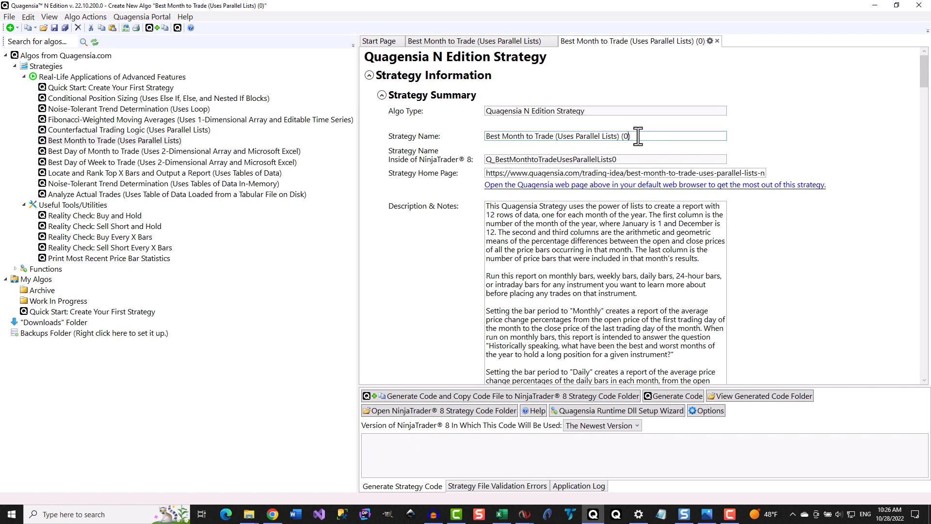
pyautogui.press('BackSpace')
pyautogui.write('Chgs')
pyautogui.click(53, 29)
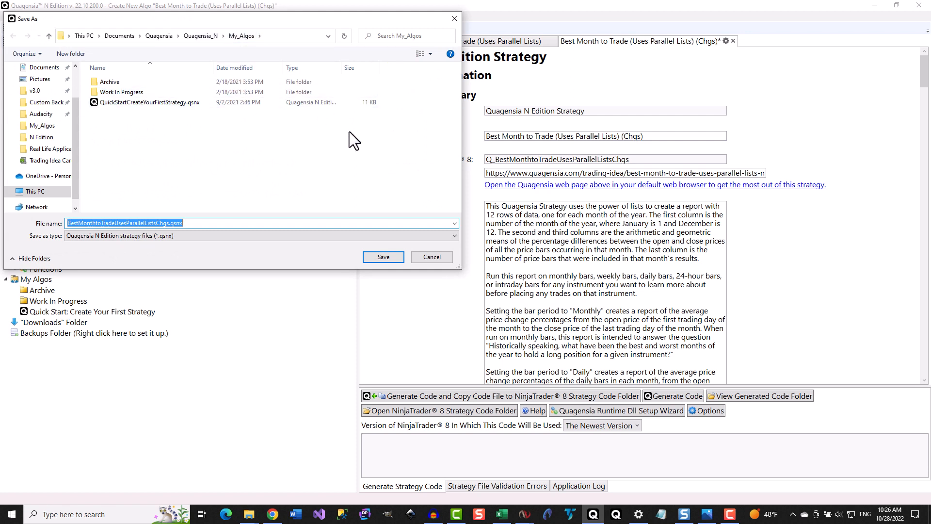
pyautogui.click(383, 257)
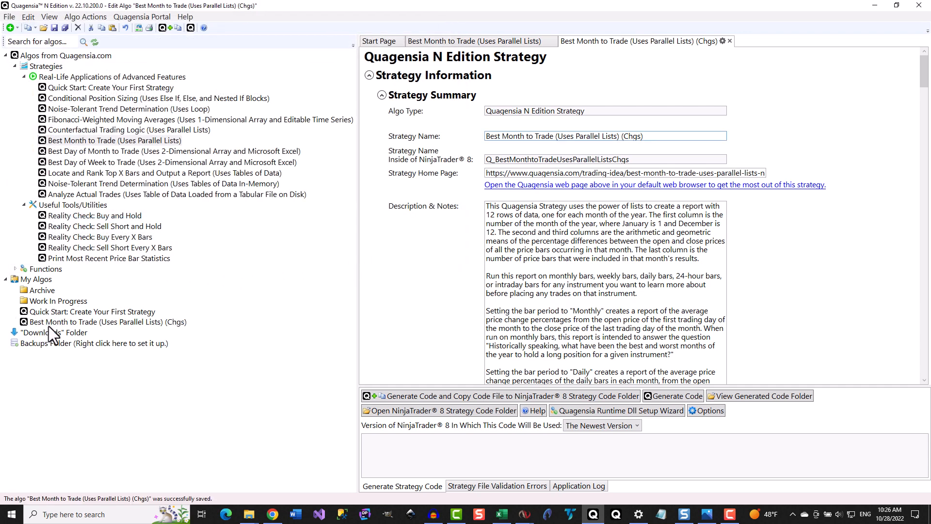
# Find the customization comment below the True Is Equal To True condition and highlight its "Attention paid users" line
pyautogui.rightClick(109, 324)
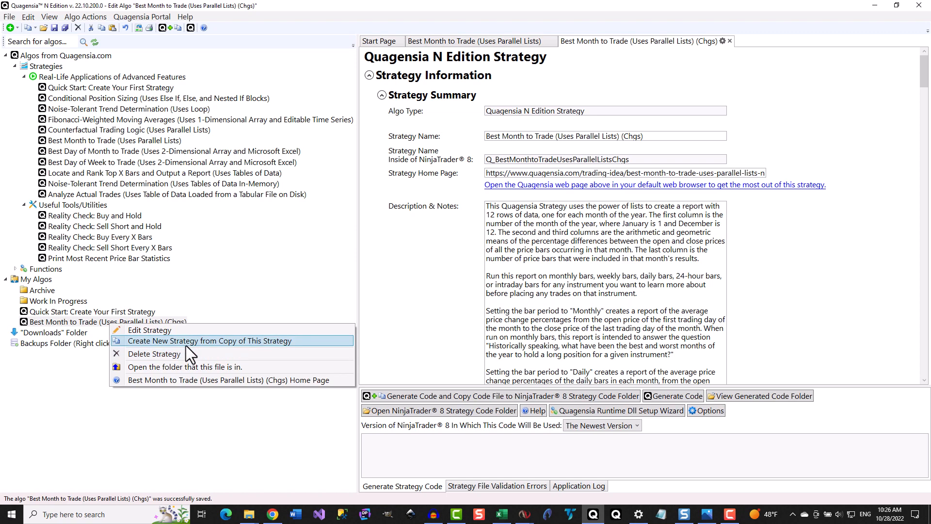
pyautogui.click(570, 292)
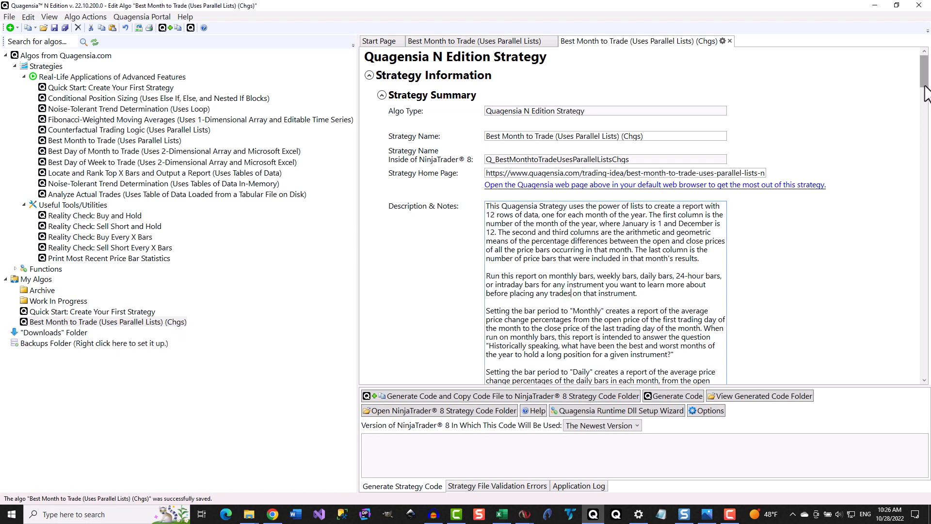
pyautogui.moveTo(925, 88); pyautogui.dragTo(918, 350)
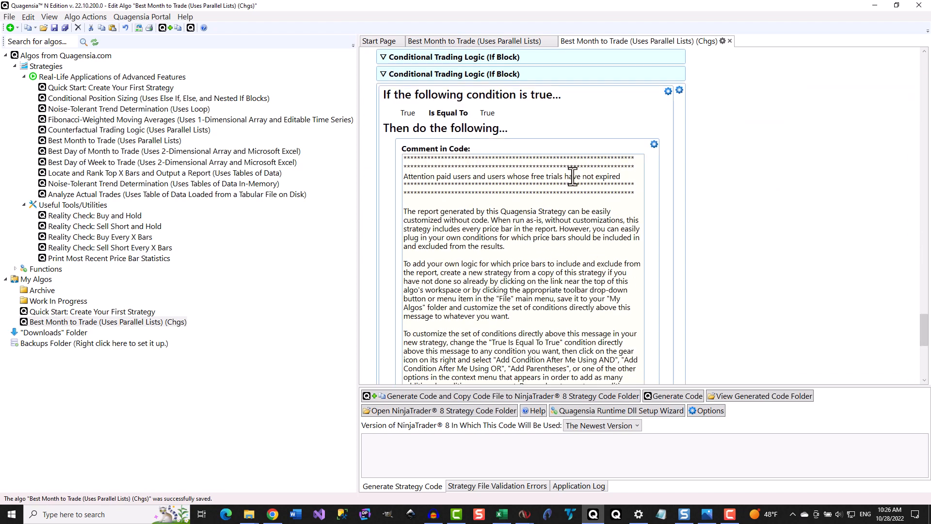
pyautogui.moveTo(405, 176); pyautogui.dragTo(621, 178)
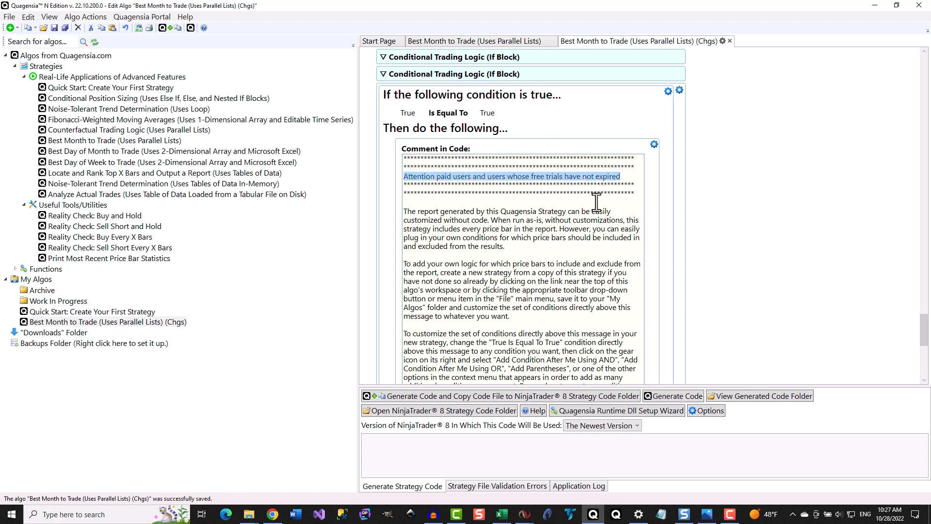
# Change the comparison operator of the True Is Equal To True condition to Is Less Than
pyautogui.click(633, 177)
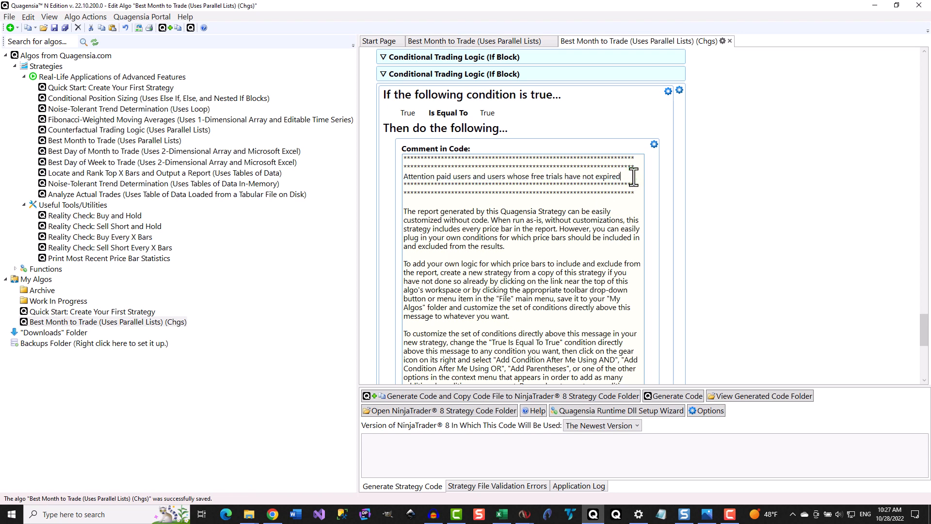
pyautogui.moveTo(433, 115)
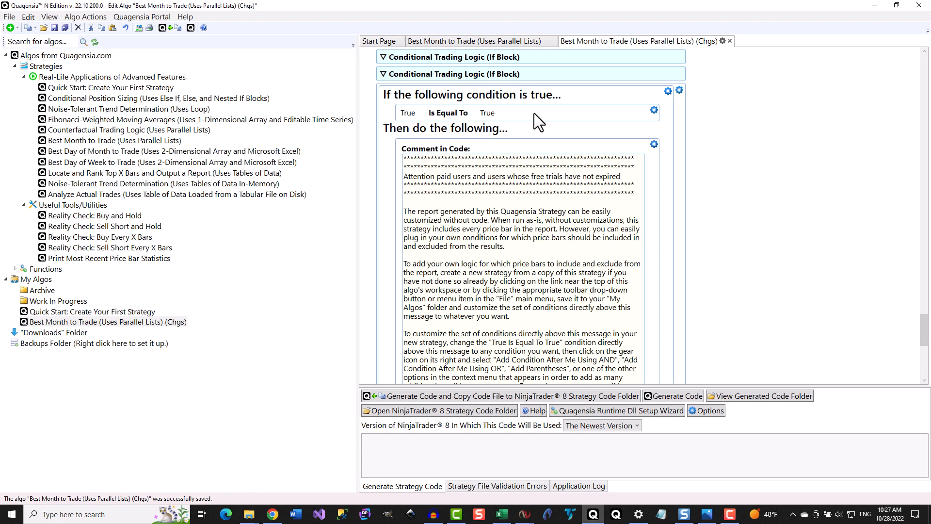
pyautogui.click(459, 113)
pyautogui.click(489, 164)
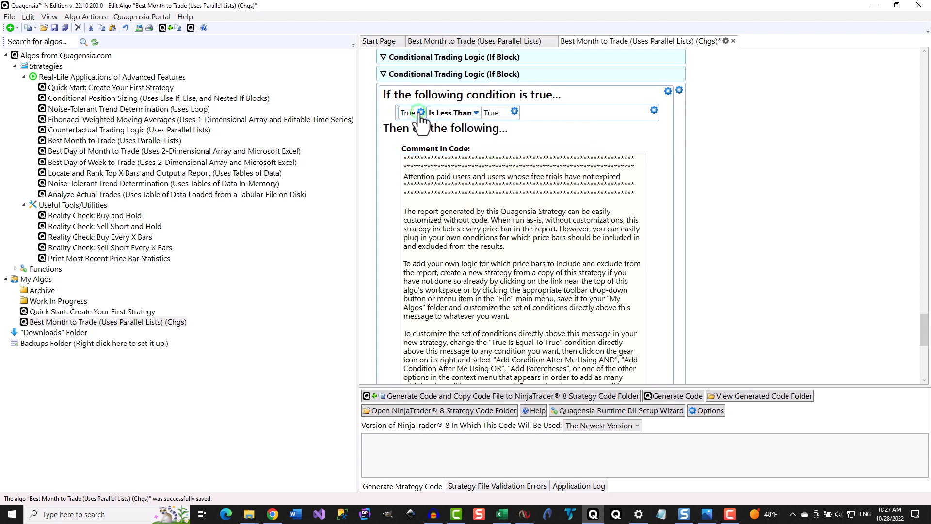
# Replace the True value before Is Less Than with the price data item The Close of The Previous Bar
pyautogui.click(420, 111)
pyautogui.moveTo(447, 121)
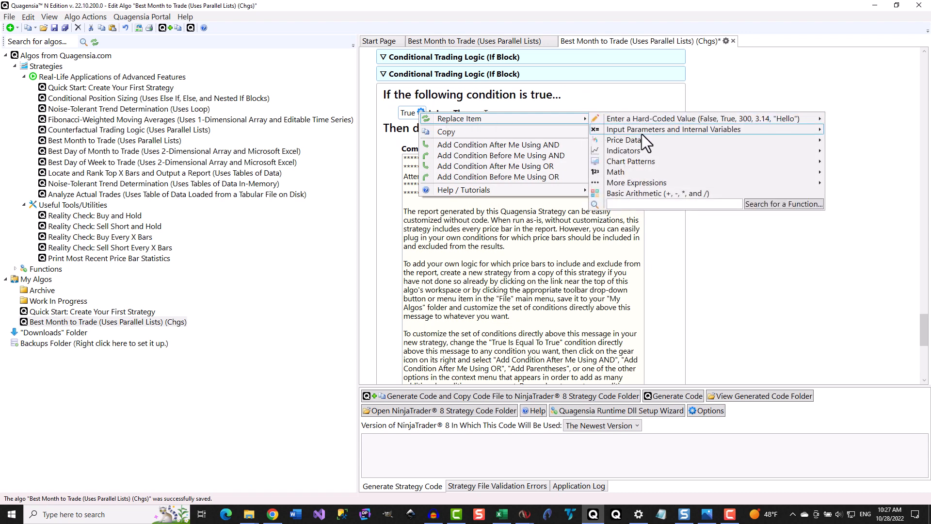
pyautogui.moveTo(642, 138)
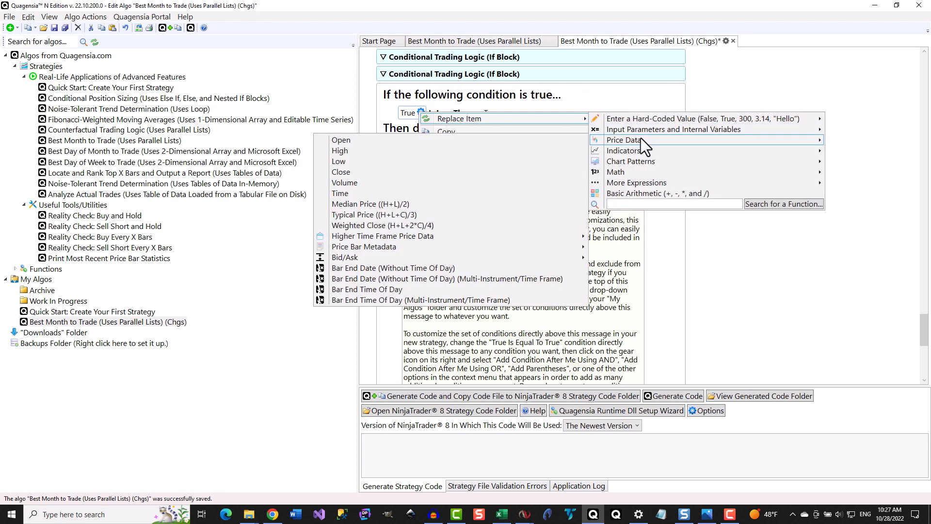
pyautogui.click(432, 172)
pyautogui.click(498, 116)
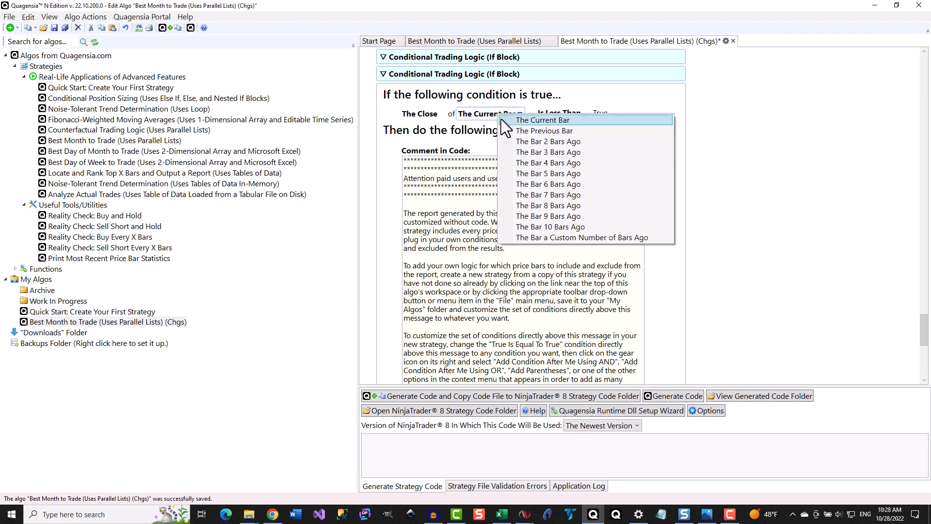
pyautogui.click(524, 130)
# Copy the condition's first operand over the remaining True value and change the copy to The Open of The Previous Bar
pyautogui.click(535, 113)
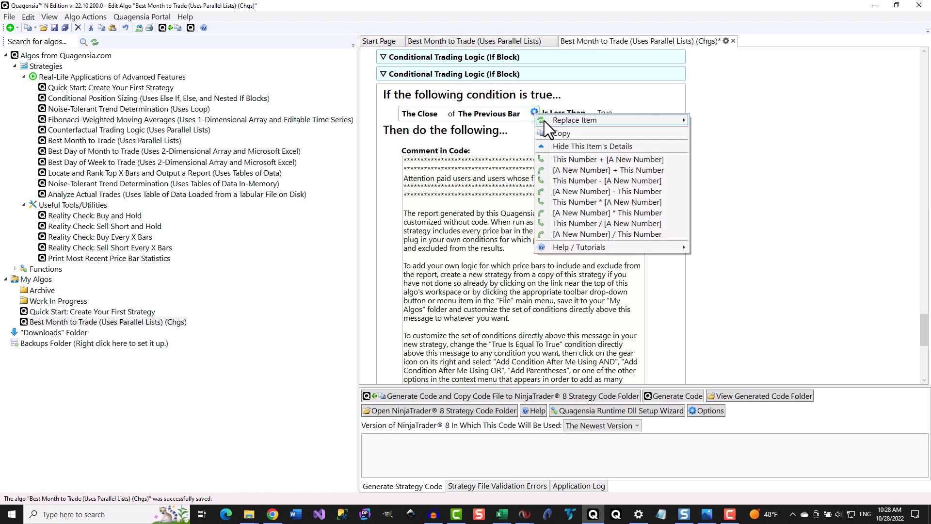
pyautogui.click(555, 133)
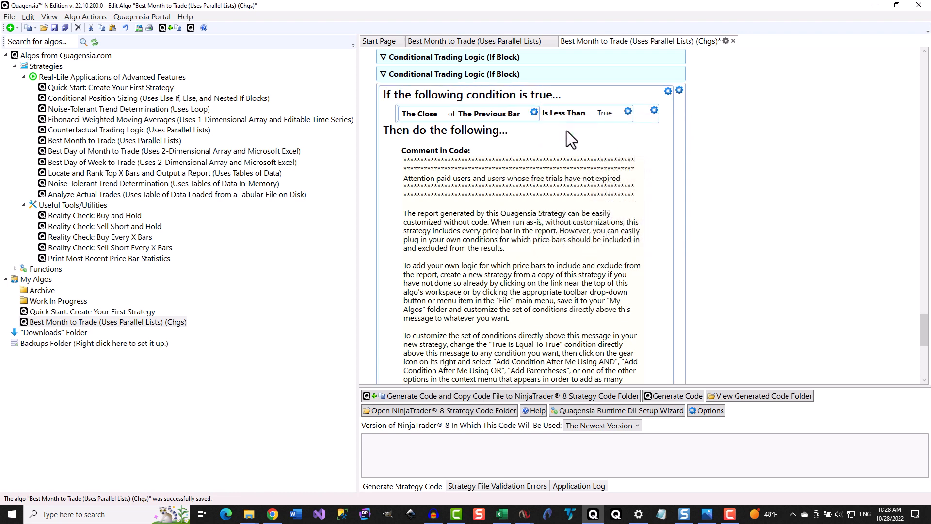
pyautogui.click(618, 112)
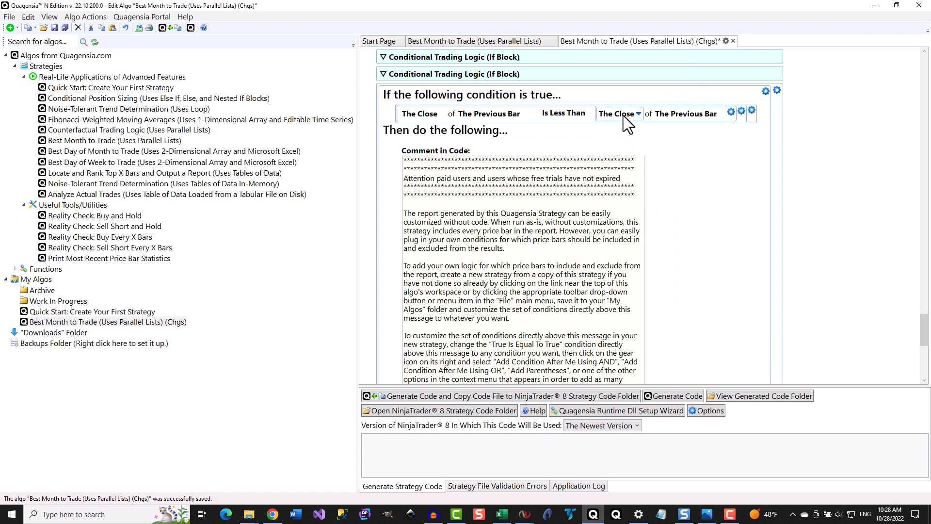
pyautogui.click(623, 115)
pyautogui.click(659, 124)
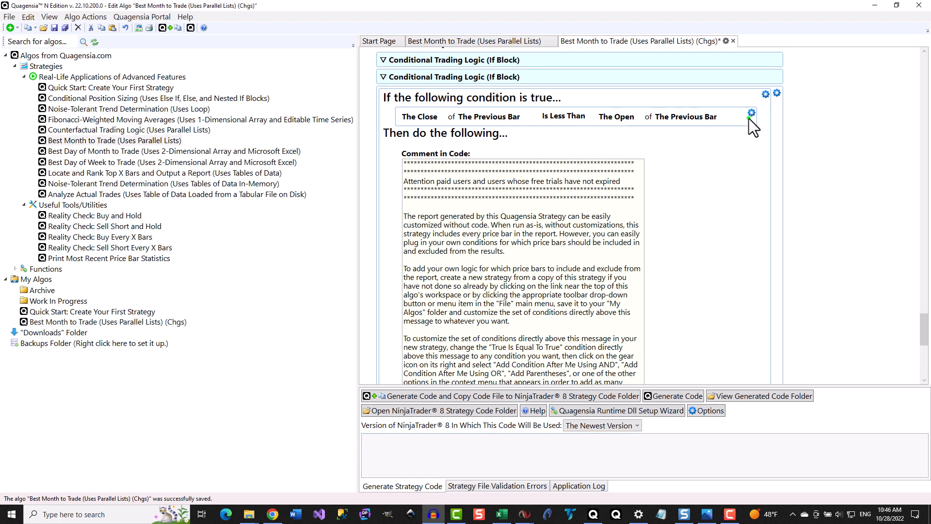
# Add a condition after all others using AND and fill it with a copy of the first condition
pyautogui.click(752, 110)
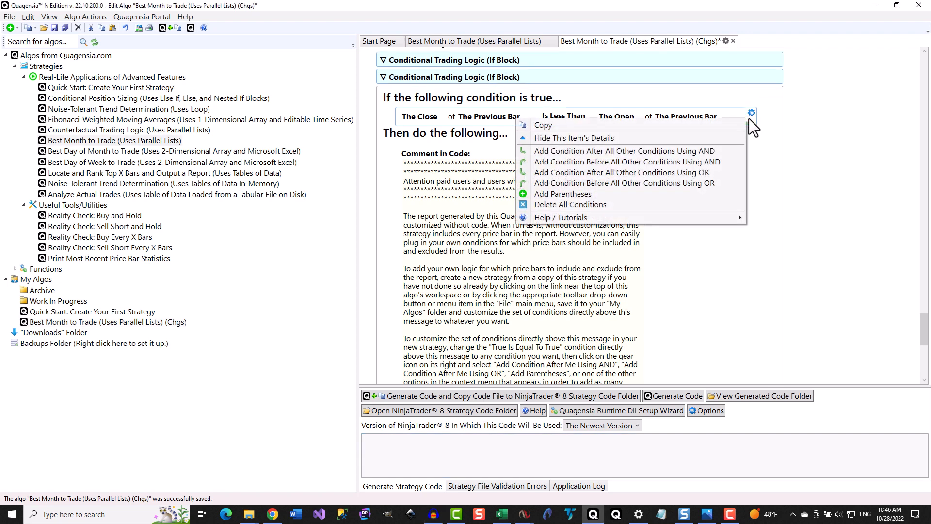
pyautogui.click(692, 151)
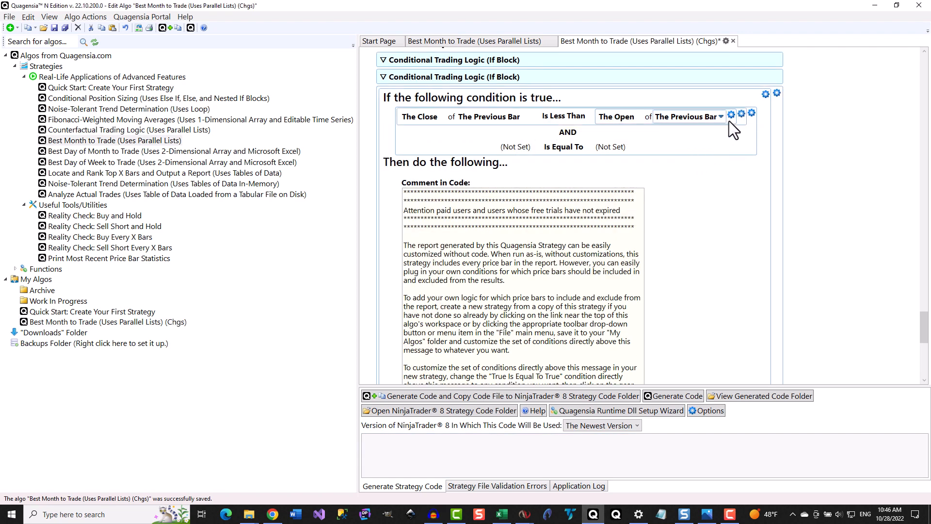
pyautogui.click(741, 113)
pyautogui.click(756, 134)
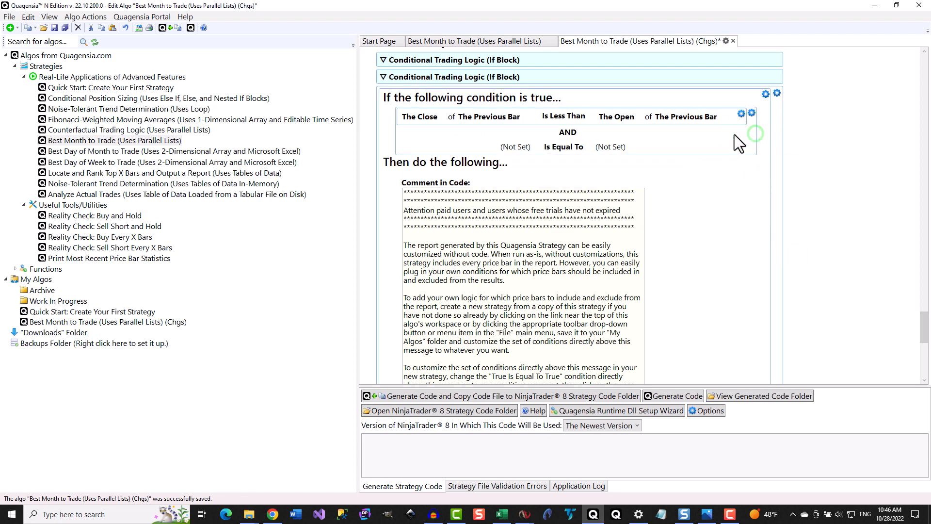
pyautogui.click(642, 145)
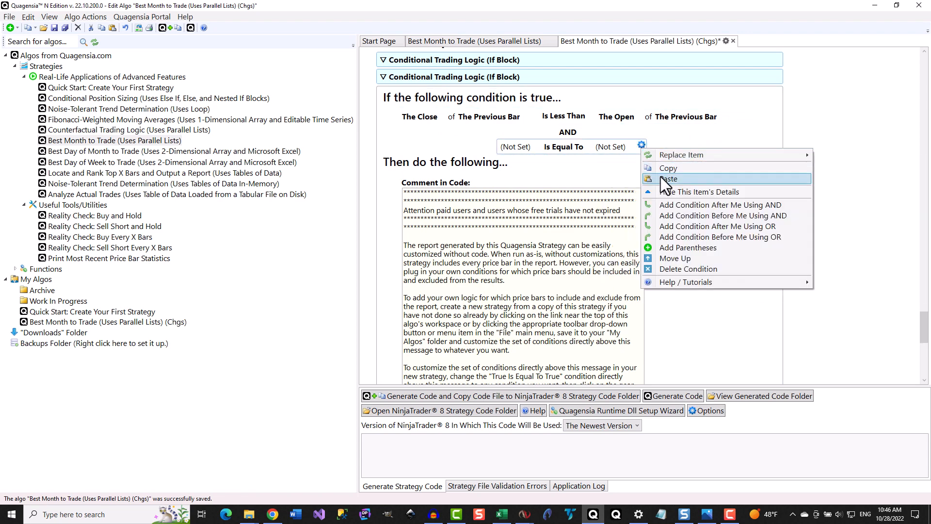
pyautogui.click(661, 177)
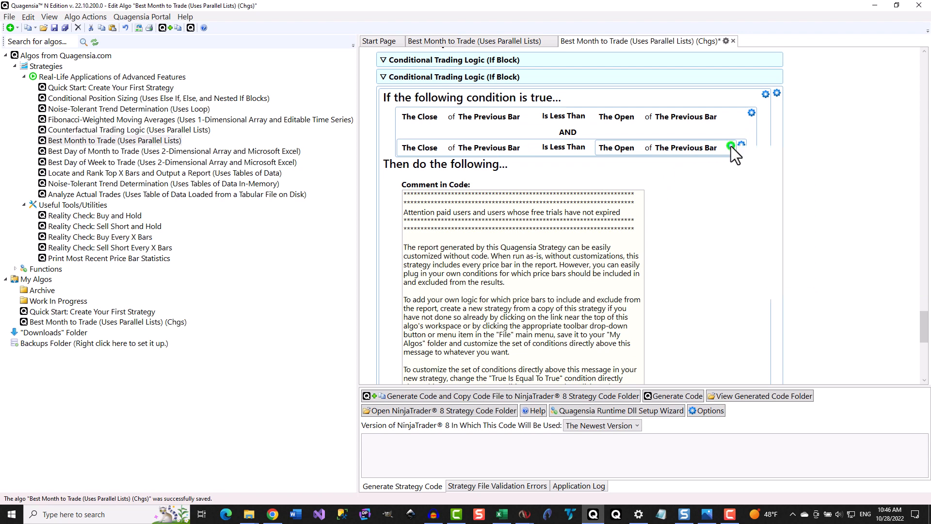
# Replace The Open of The Previous Bar in the second condition with The Previous Bar of Moving Average - Simple (SMA)
pyautogui.click(731, 146)
pyautogui.moveTo(761, 150)
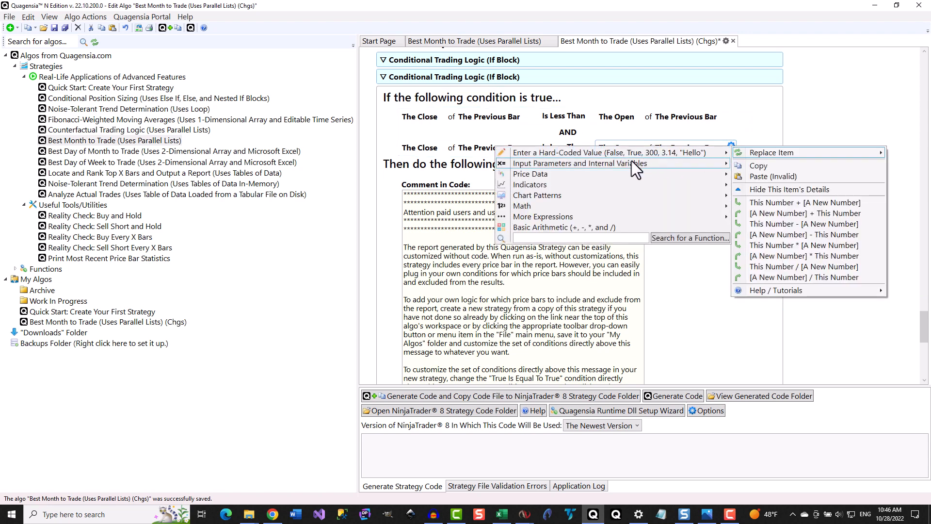
pyautogui.moveTo(595, 182)
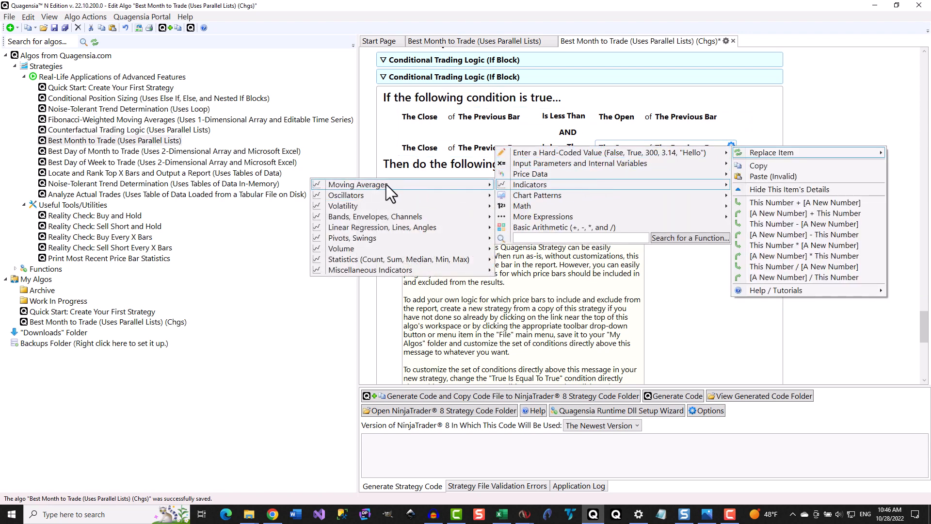
pyautogui.moveTo(386, 184)
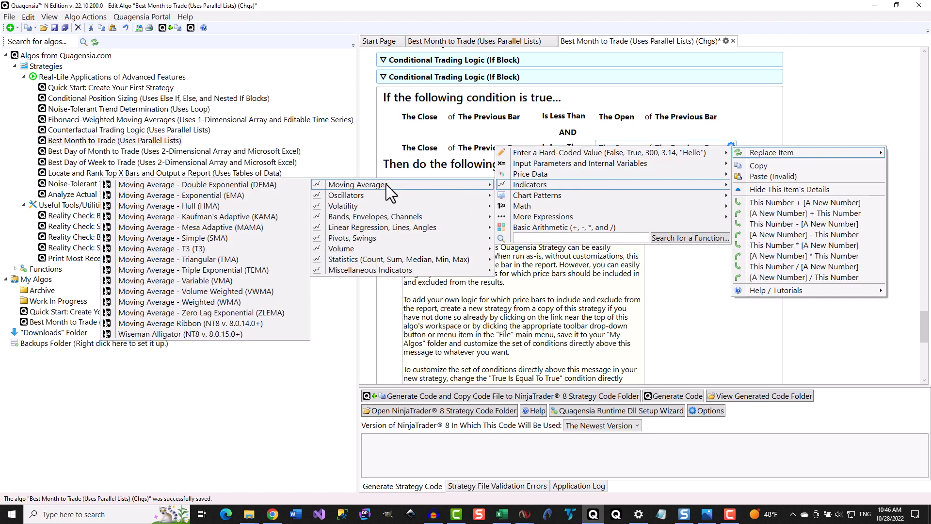
pyautogui.click(242, 239)
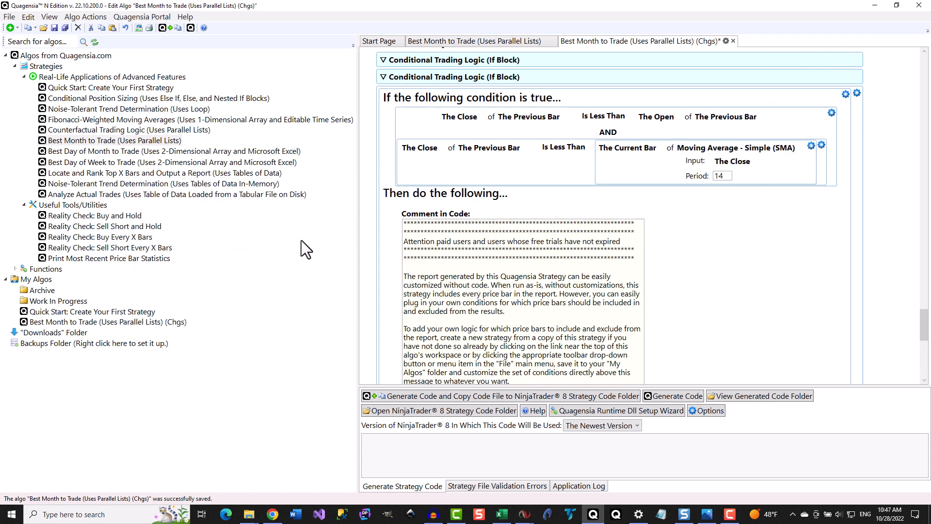
pyautogui.click(616, 147)
pyautogui.click(659, 162)
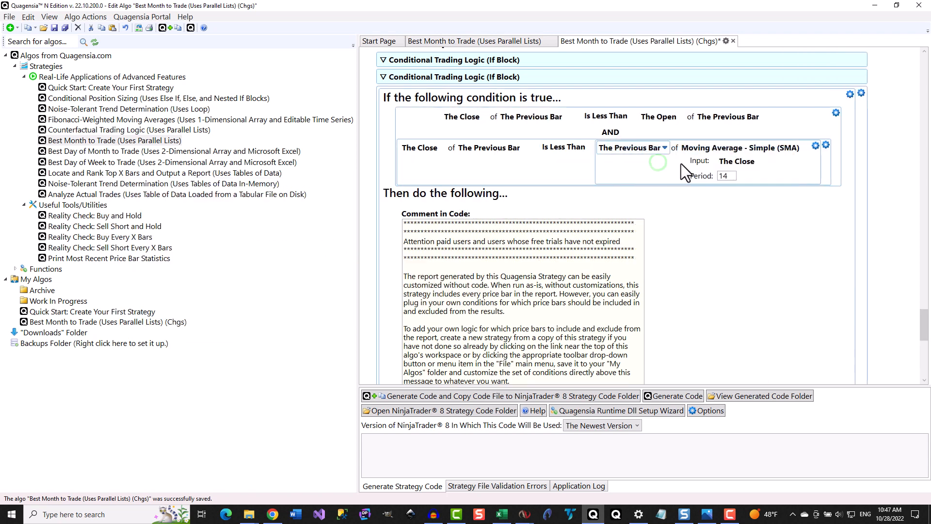
# Set the period of the simple moving average in the second condition to 12
pyautogui.click(728, 175)
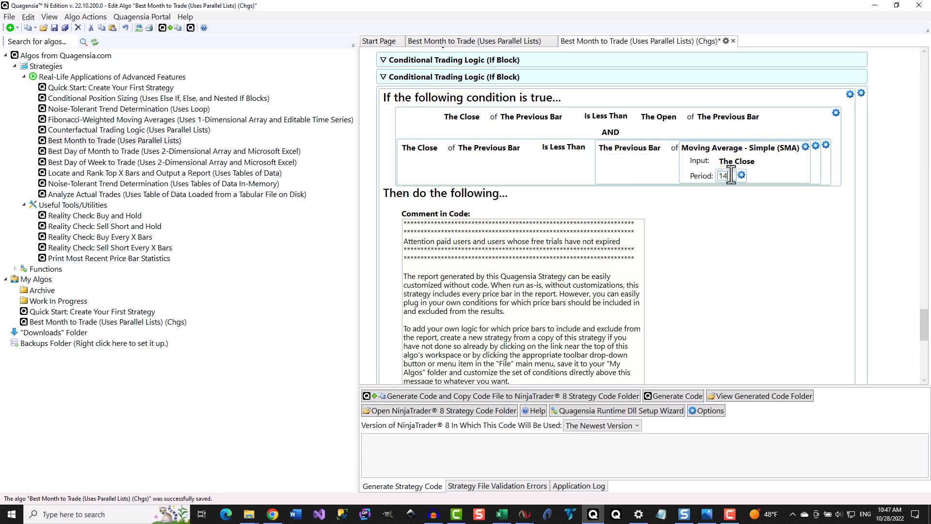
pyautogui.press('BackSpace')
pyautogui.press('BackSpace')
pyautogui.write('12')
pyautogui.click(679, 456)
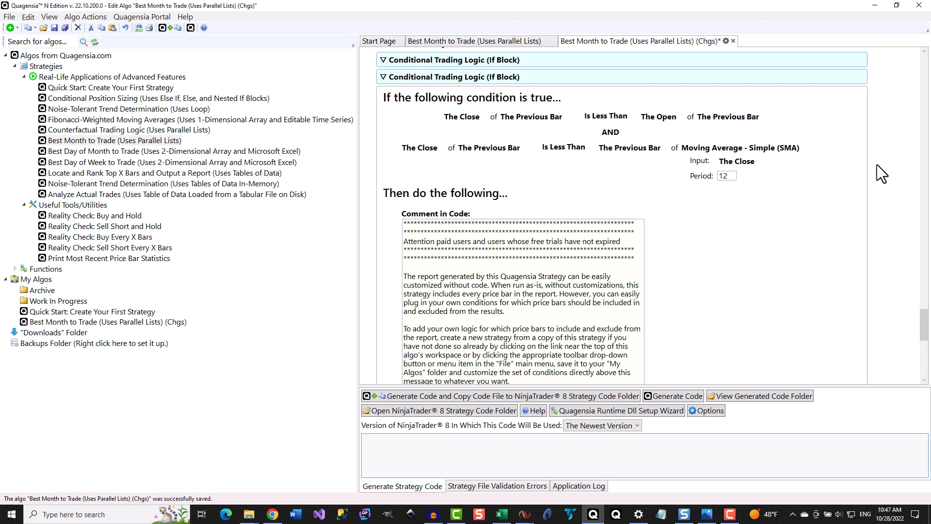
# Generate the strategy's code and copy the file to the NinjaTrader 8 strategy code folder, replacing the existing file
pyautogui.click(508, 397)
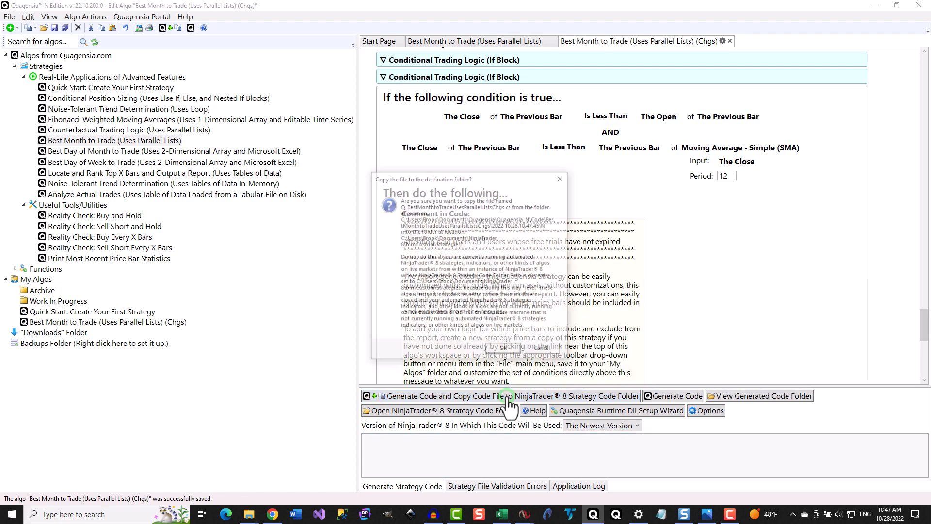
pyautogui.click(491, 349)
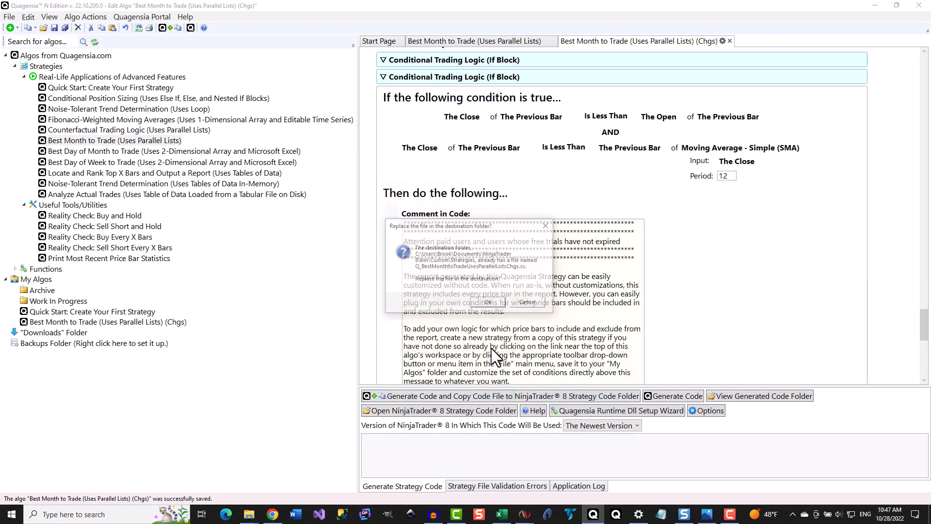
pyautogui.click(490, 302)
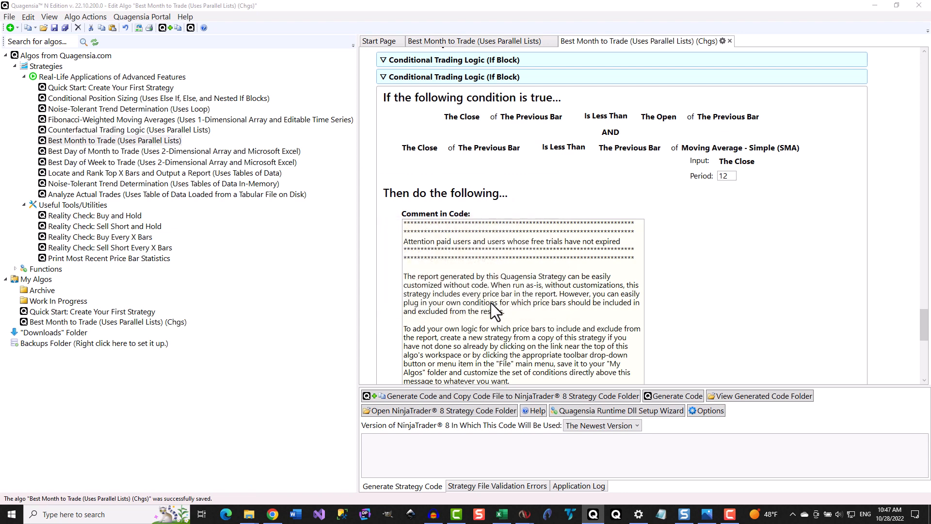
pyautogui.click(533, 305)
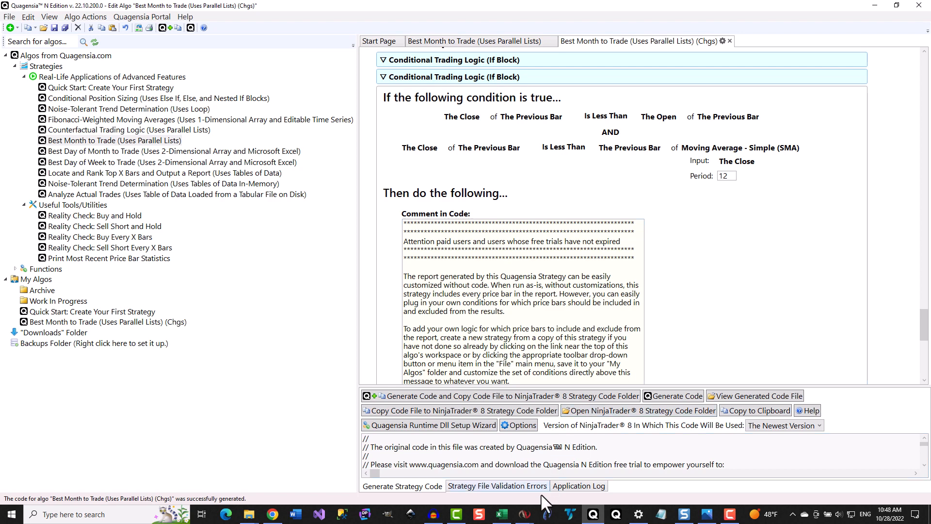
# Switch to NinjaTrader's Strategy Analyzer and select Q_BestMonthtoTradeUsesParallelListsChgs as the backtest strategy
pyautogui.click(524, 515)
pyautogui.click(662, 470)
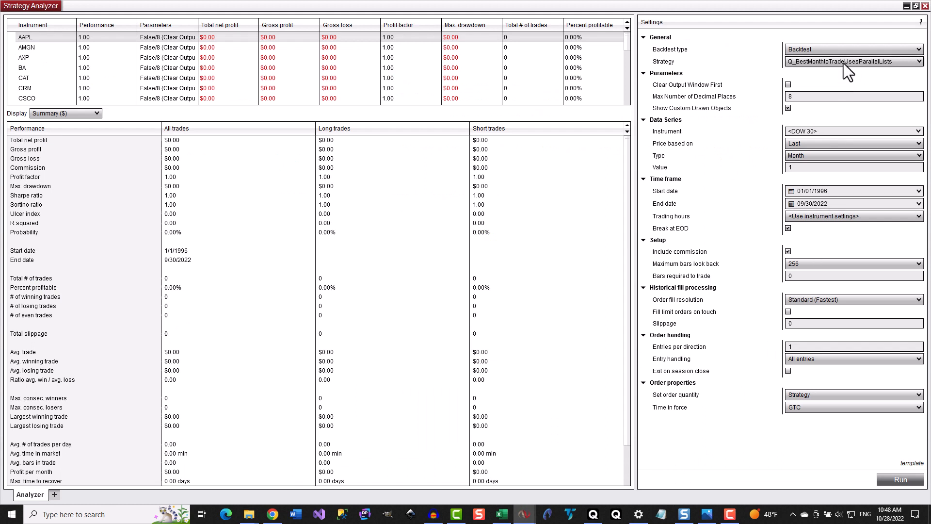
pyautogui.click(862, 59)
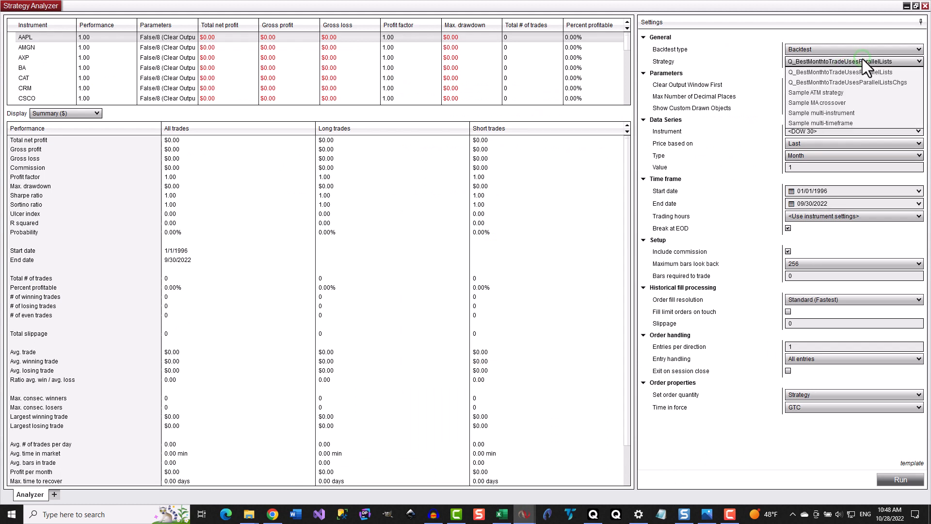
pyautogui.click(869, 82)
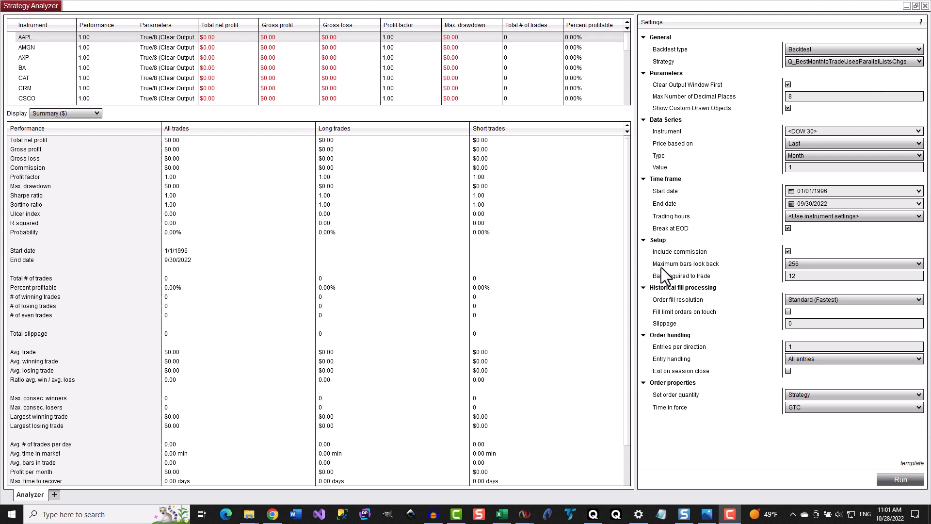
# Set the backtest's bars required to trade to 13 and its instrument to SPY
pyautogui.click(811, 278)
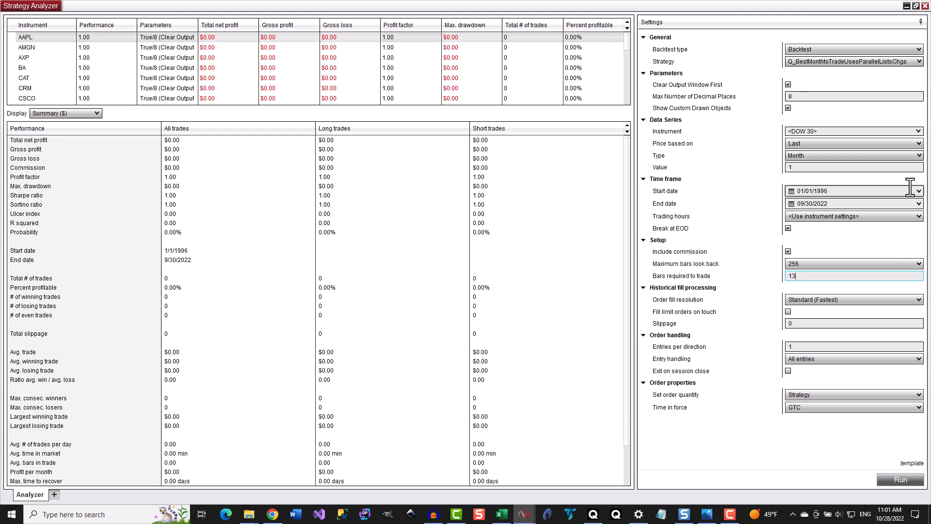
pyautogui.click(919, 132)
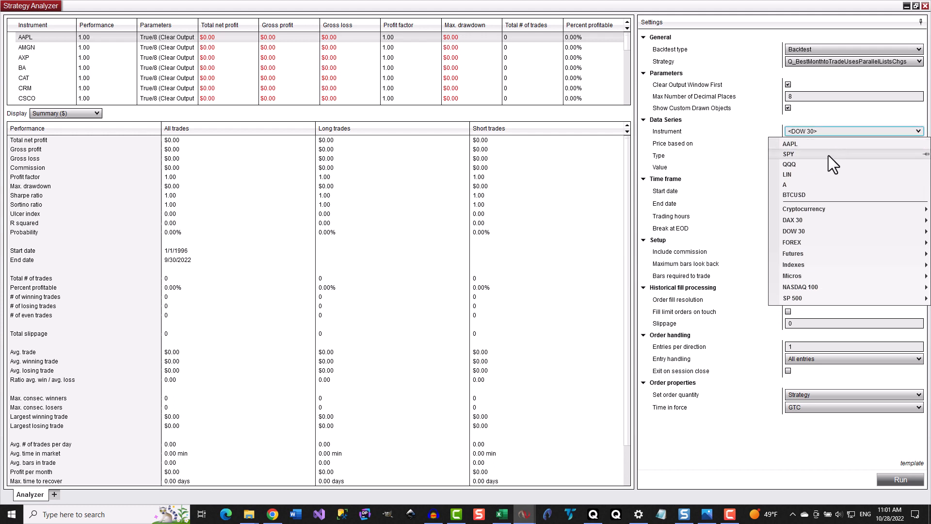
pyautogui.click(829, 155)
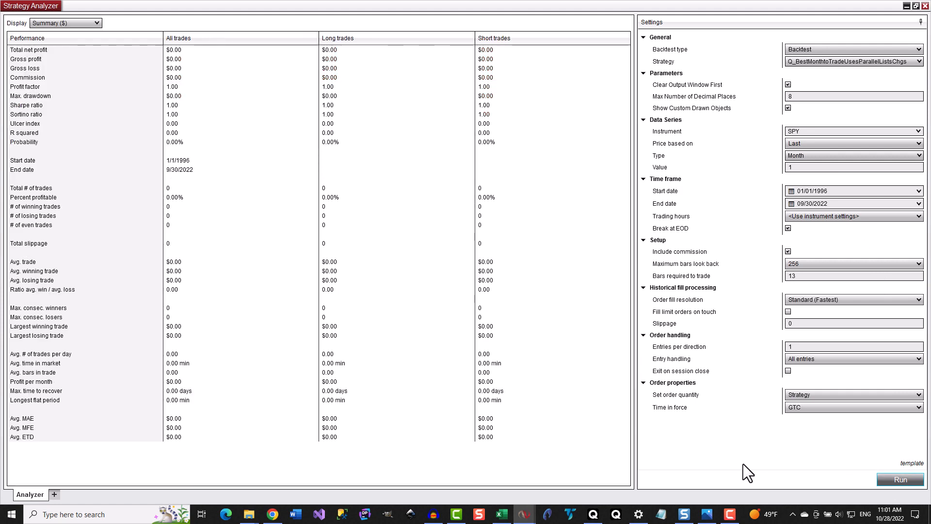
# Switch to the Book1 workbook in Excel and clear all contents of the old report data on Sheet1
pyautogui.click(502, 514)
pyautogui.click(273, 273)
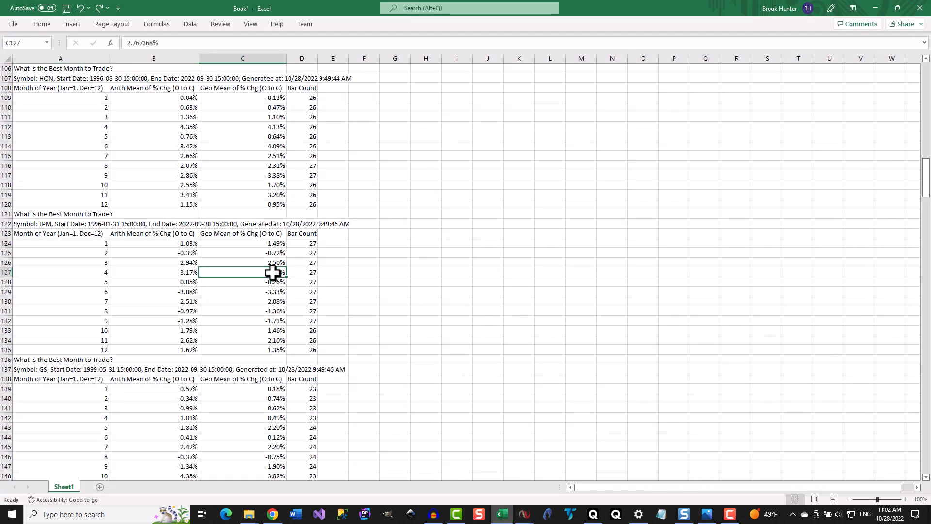
pyautogui.hotkey('ctrl', 'a')
pyautogui.rightClick(247, 205)
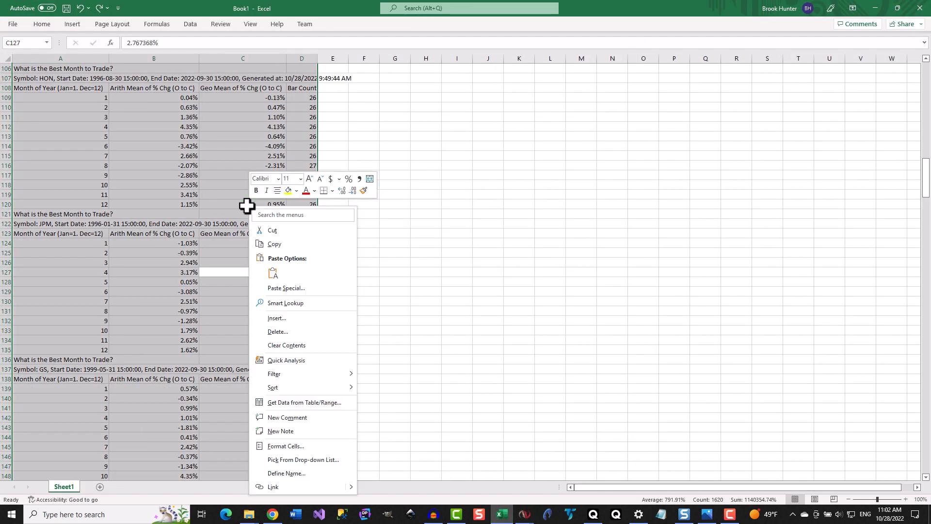
pyautogui.click(289, 345)
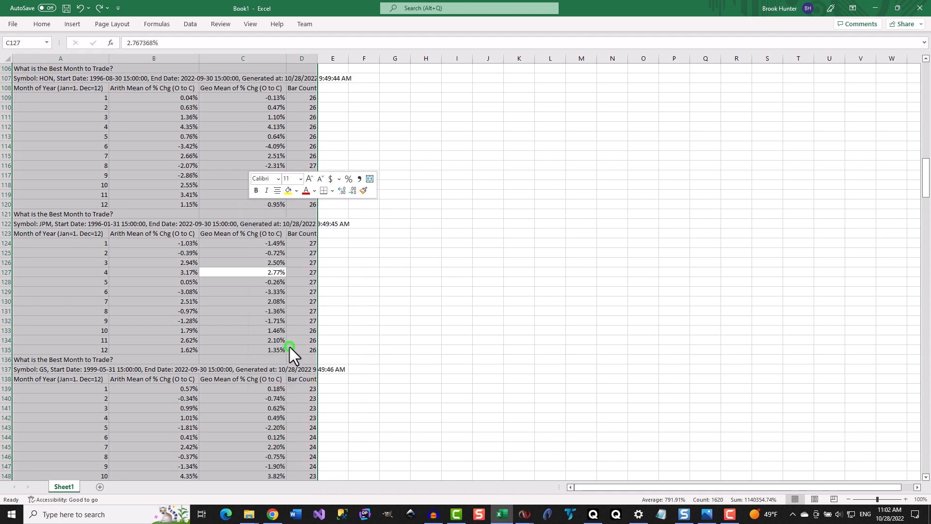
# Copy the entire SPY report from NinjaTrader's NinjaScript Output window and paste it into Sheet1 of Book1 in Excel, starting at cell A1
pyautogui.scroll(20, 233, 326)
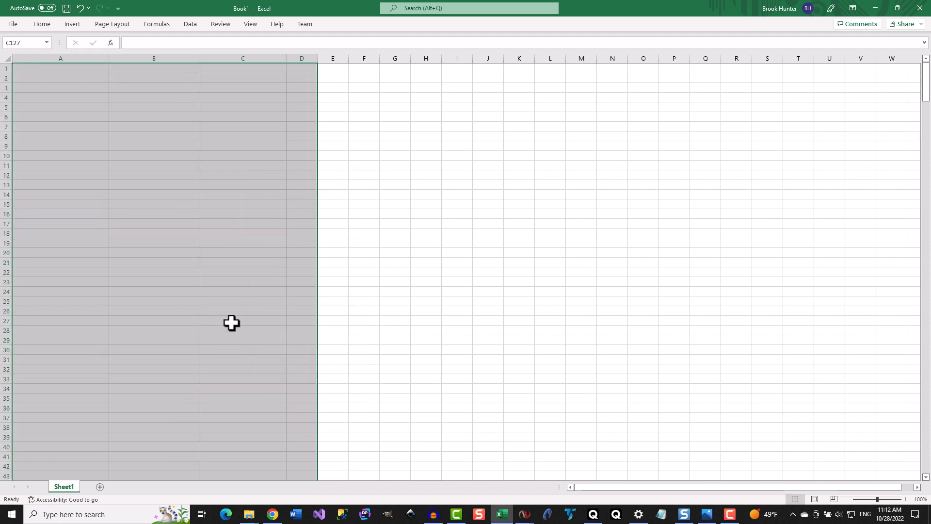
pyautogui.click(41, 69)
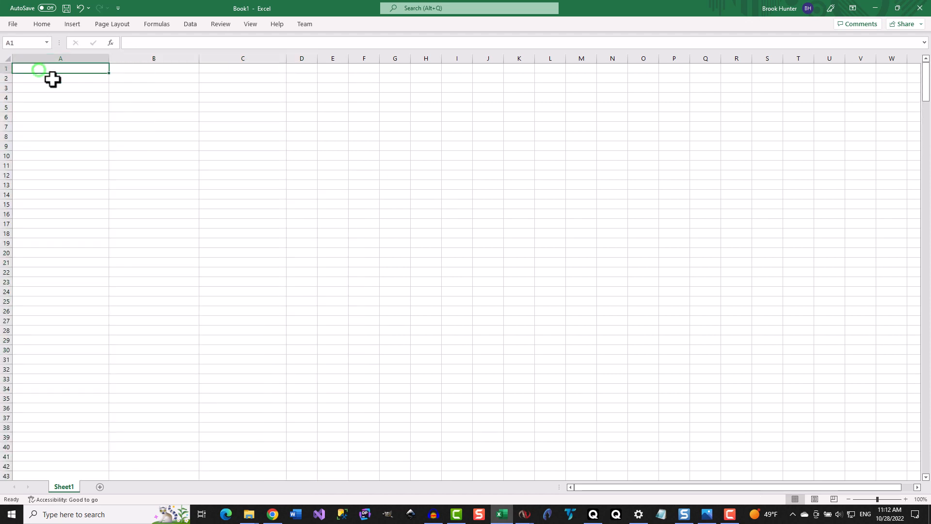
pyautogui.click(527, 515)
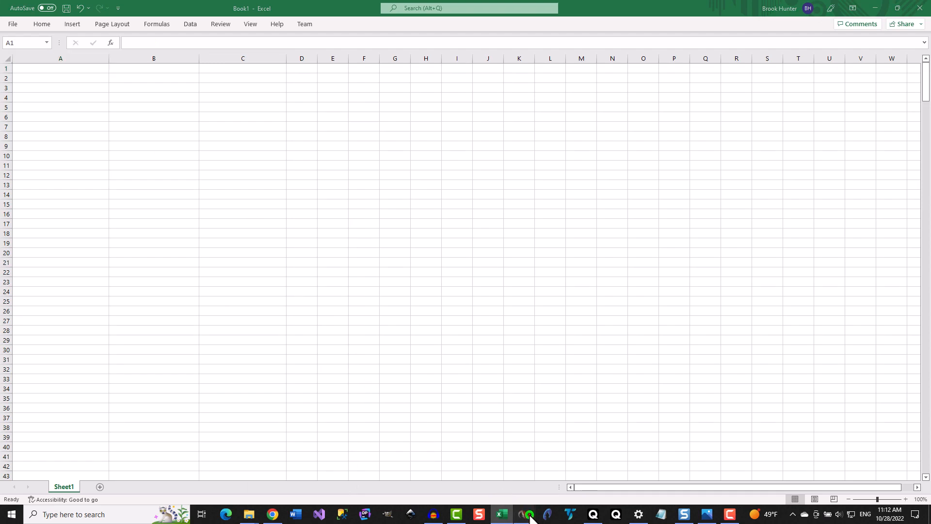
pyautogui.click(555, 490)
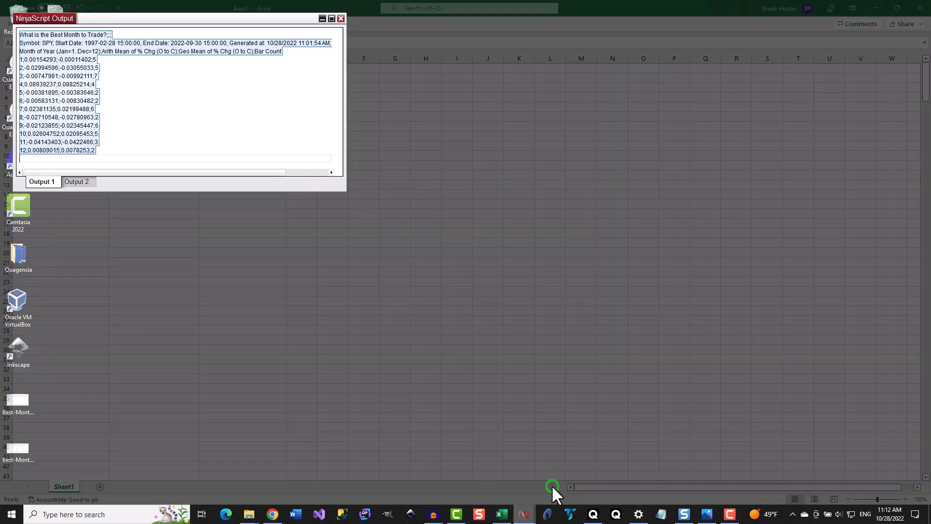
pyautogui.click(123, 136)
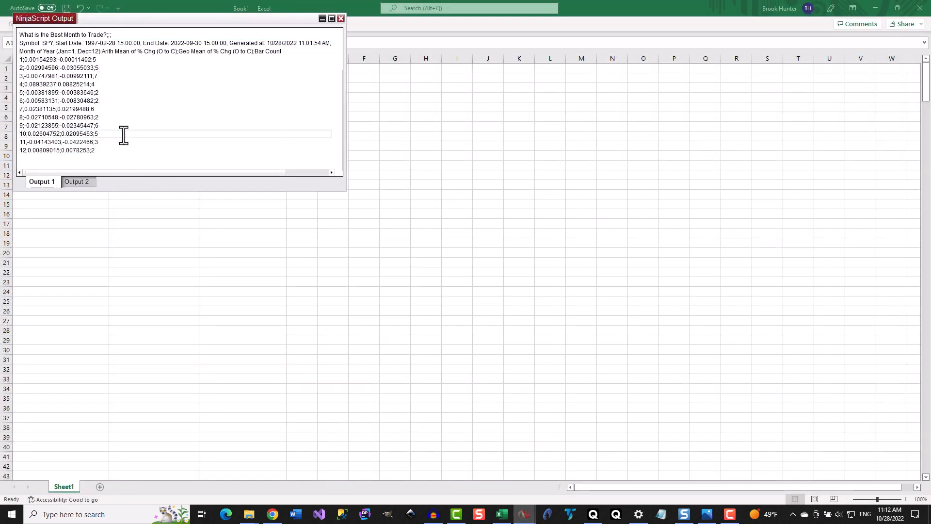
pyautogui.hotkey('ctrl', 'a')
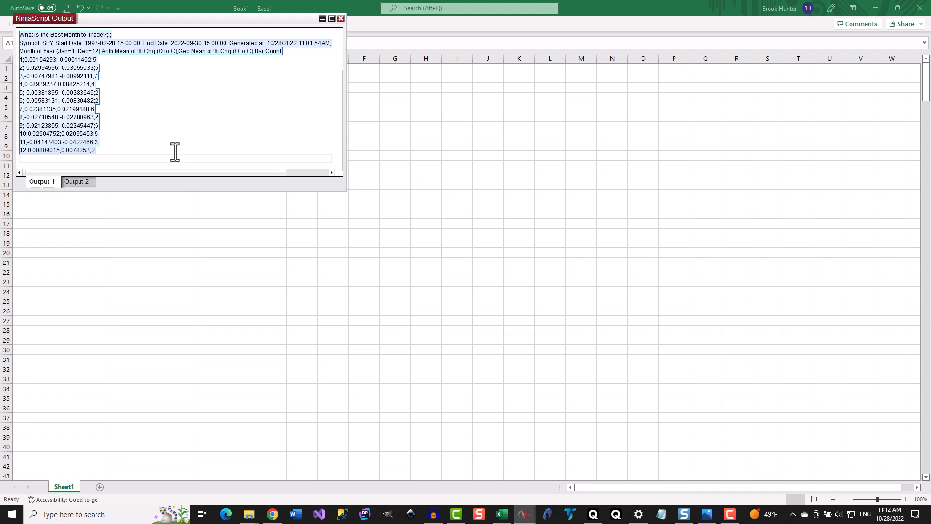
pyautogui.click(504, 513)
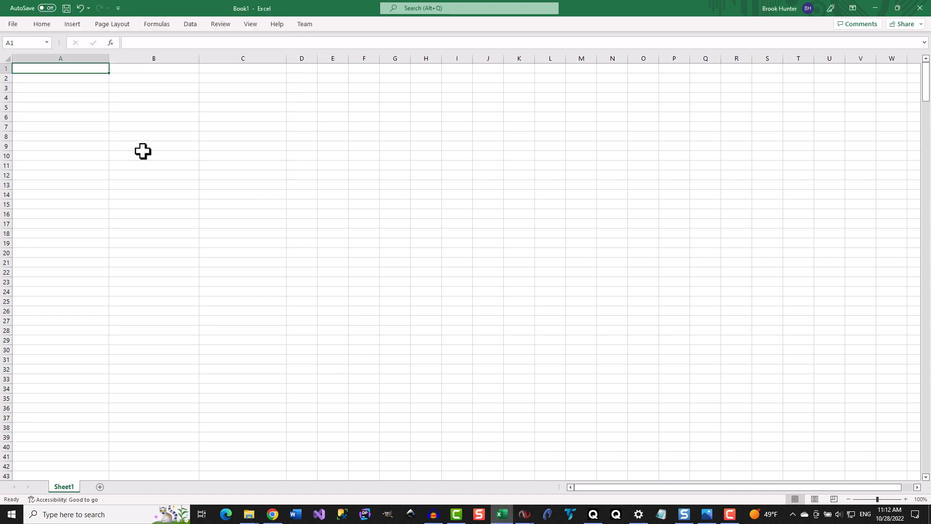
pyautogui.click(38, 70)
pyautogui.hotkey('ctrl', 'v')
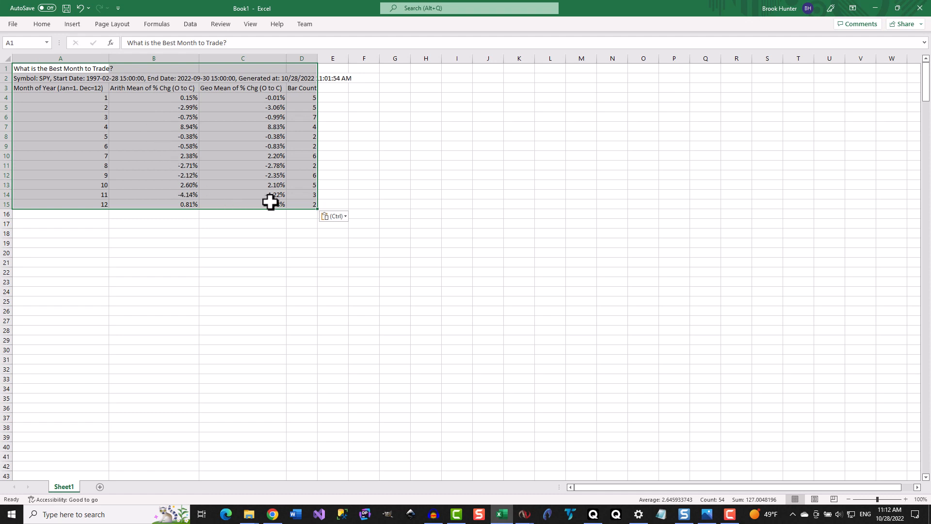
pyautogui.click(370, 214)
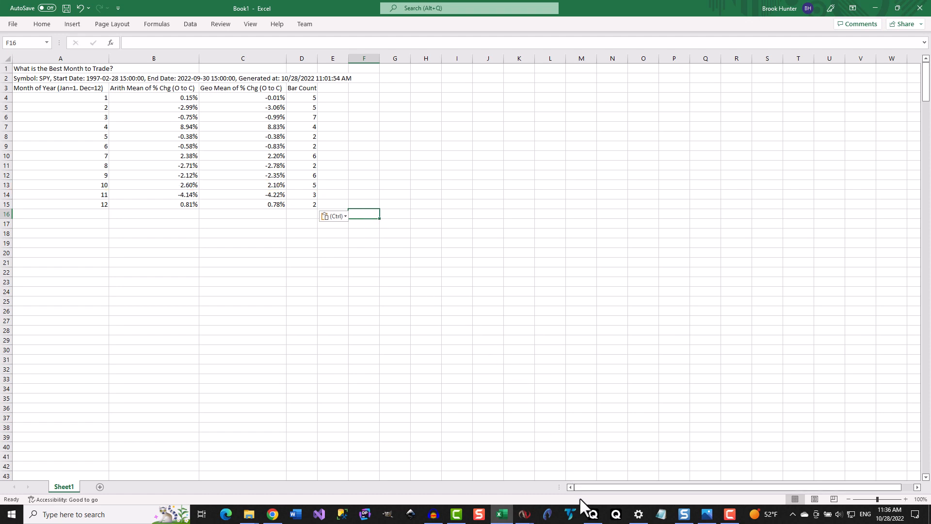
# Switch to Quagensia N Edition and delete the condition comparing the previous bar's close with its simple moving average
pyautogui.click(592, 514)
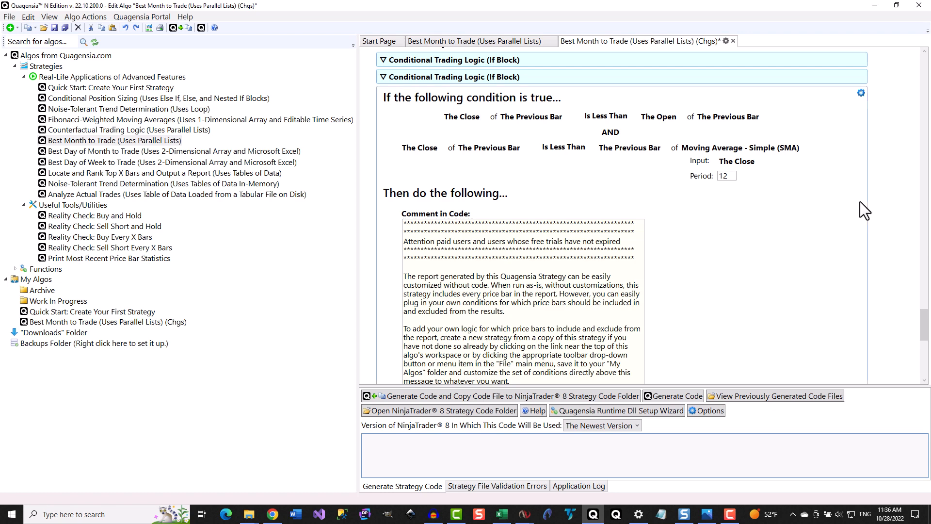
pyautogui.rightClick(828, 176)
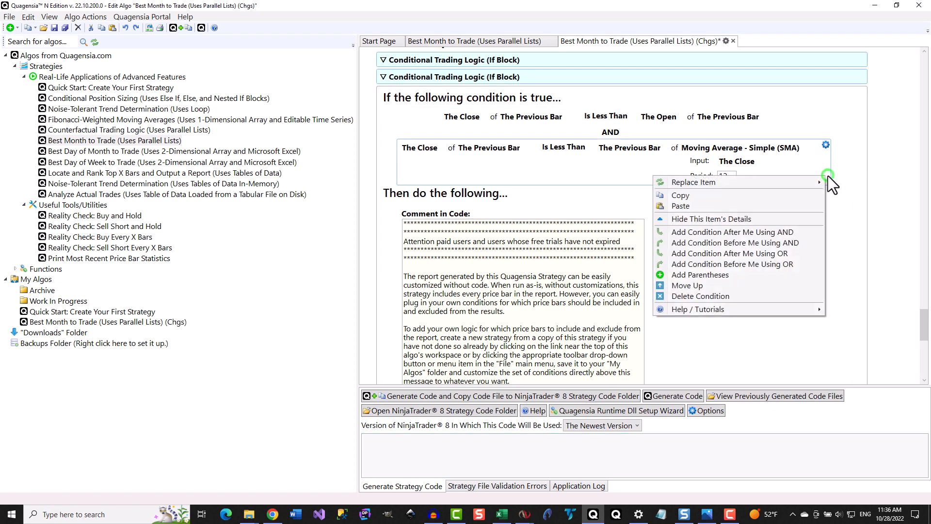
pyautogui.click(701, 296)
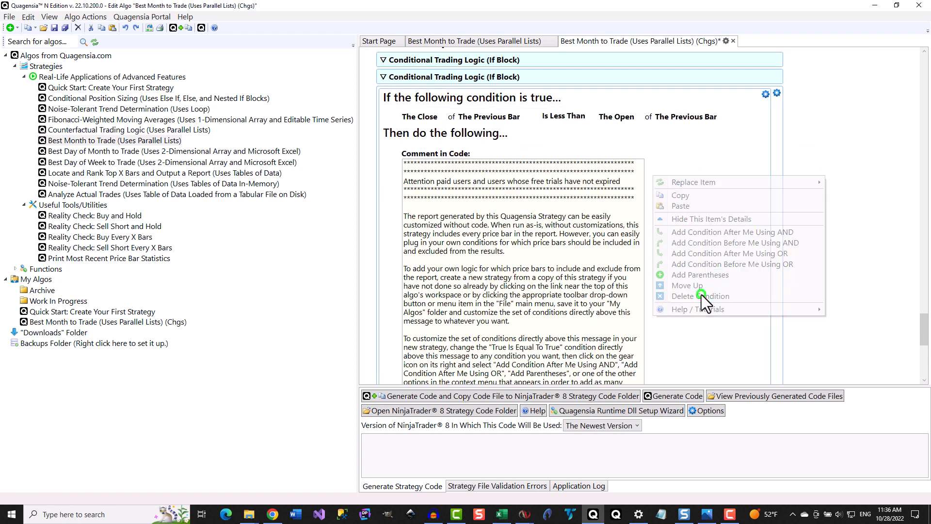
# Replace The Close of The Previous Bar in the remaining condition with the Slope indicator
pyautogui.click(534, 115)
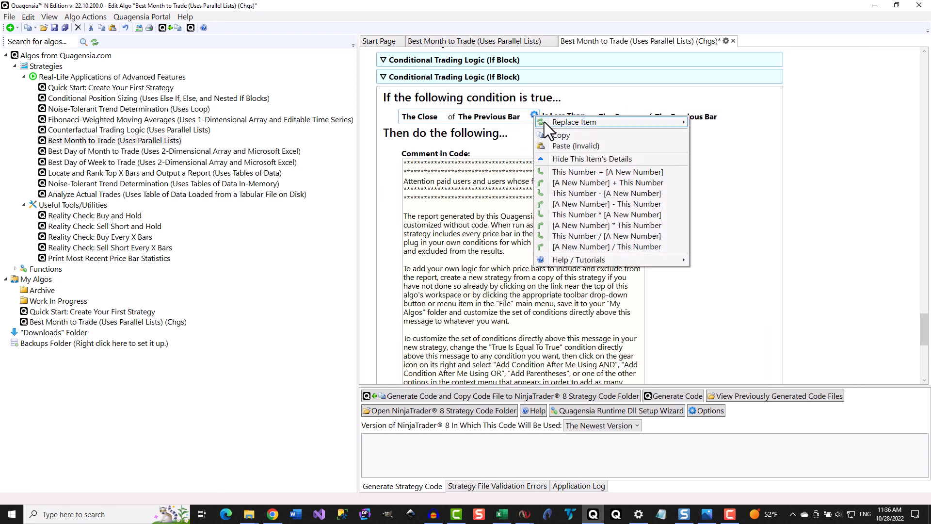
pyautogui.moveTo(546, 122)
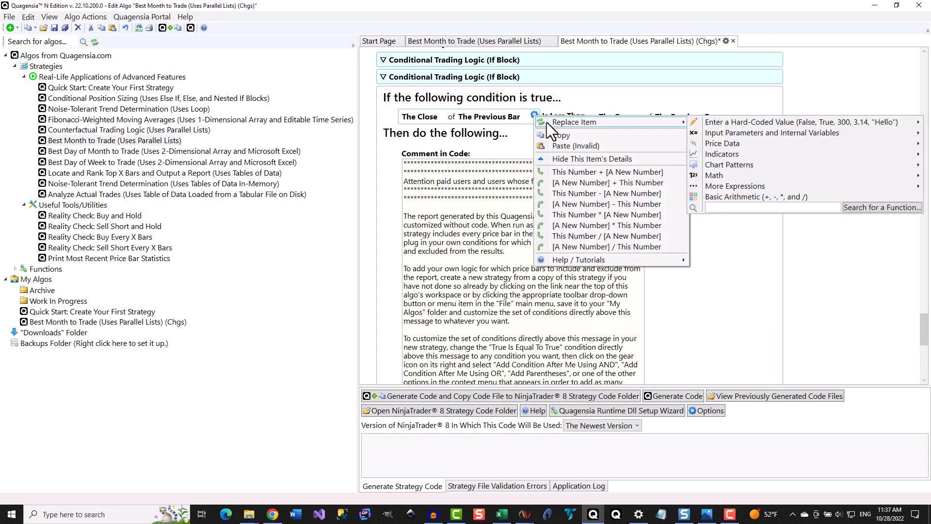
pyautogui.moveTo(738, 154)
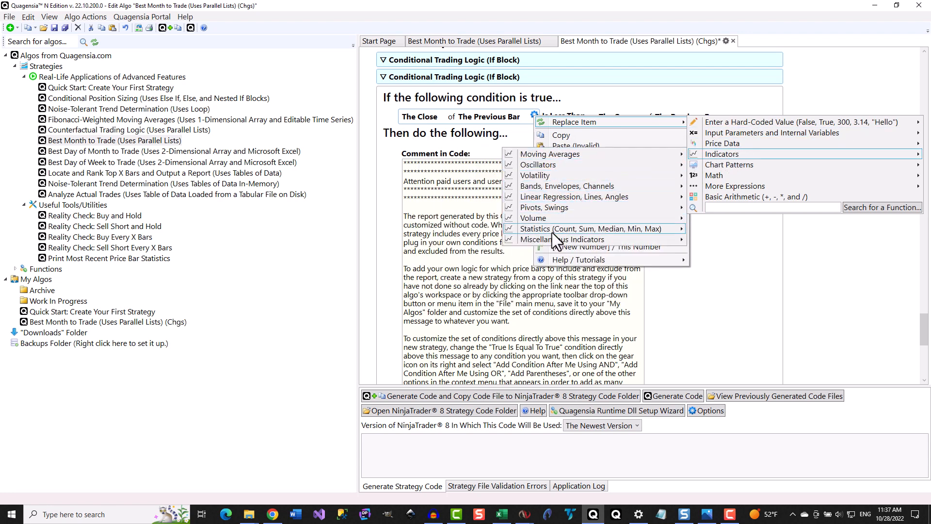
pyautogui.moveTo(553, 238)
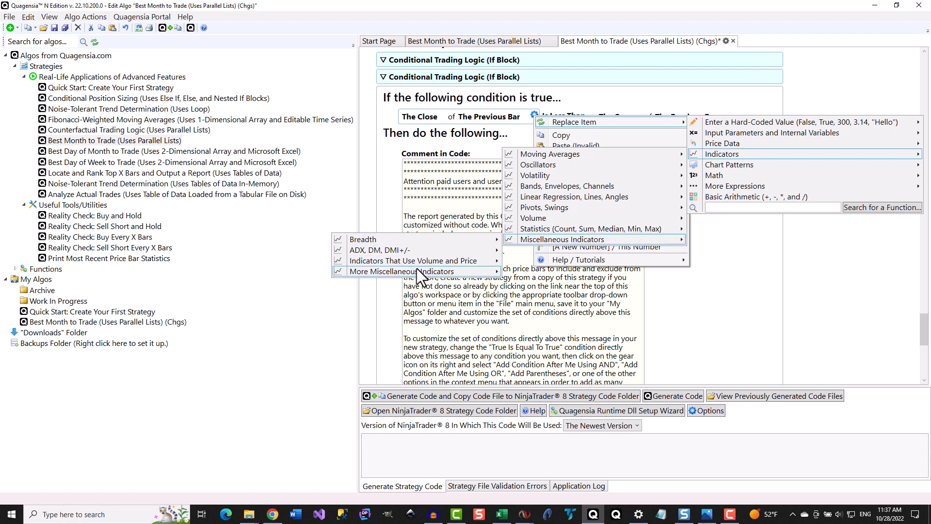
pyautogui.moveTo(418, 271)
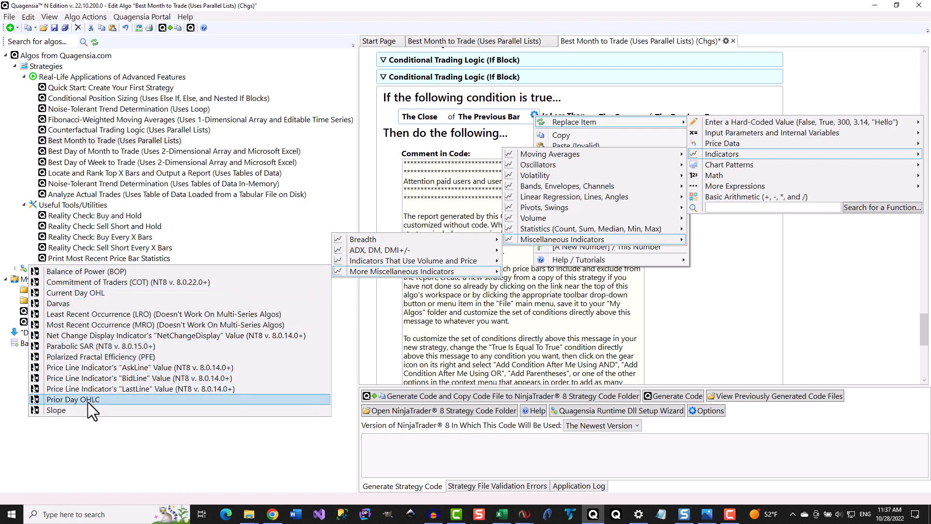
pyautogui.click(71, 412)
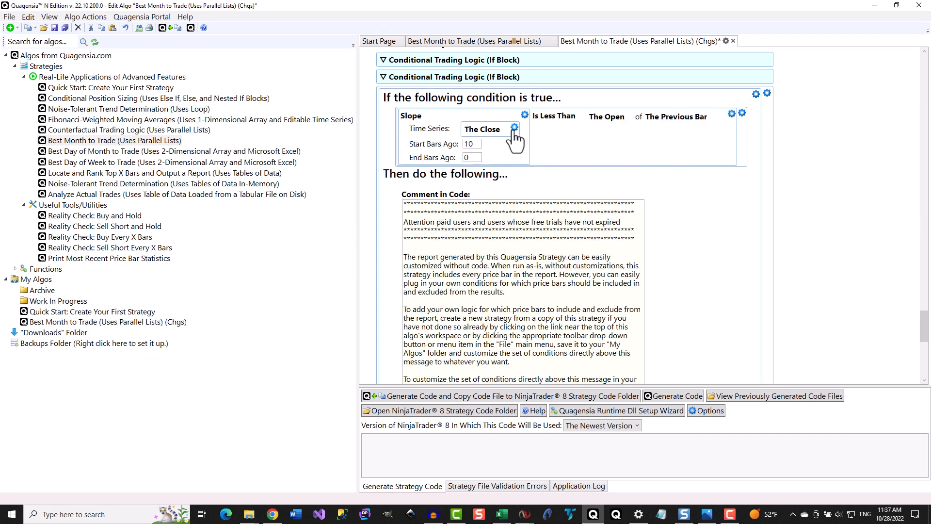
# Set the Slope's time series to Moving Average - Exponential (EMA) with period 12, and its start bars ago to 1
pyautogui.click(514, 128)
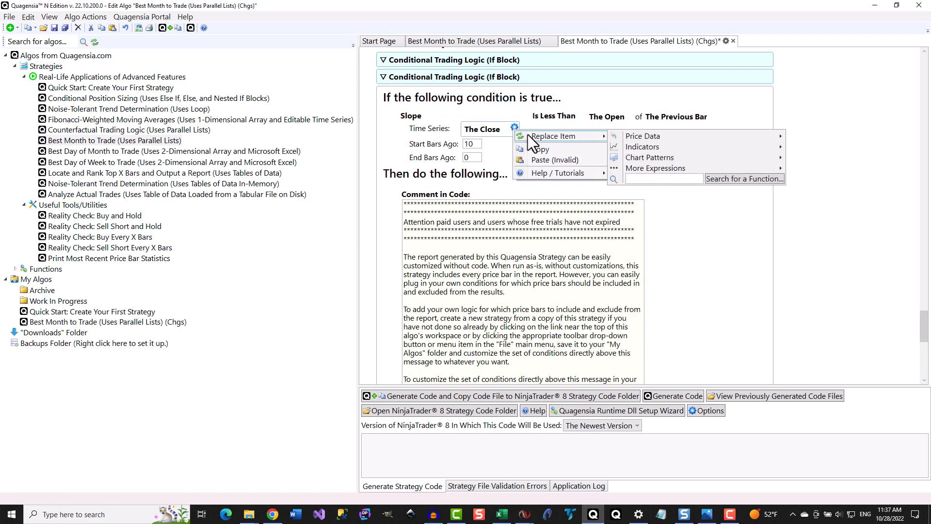
pyautogui.moveTo(587, 136)
pyautogui.moveTo(649, 145)
pyautogui.moveTo(543, 151)
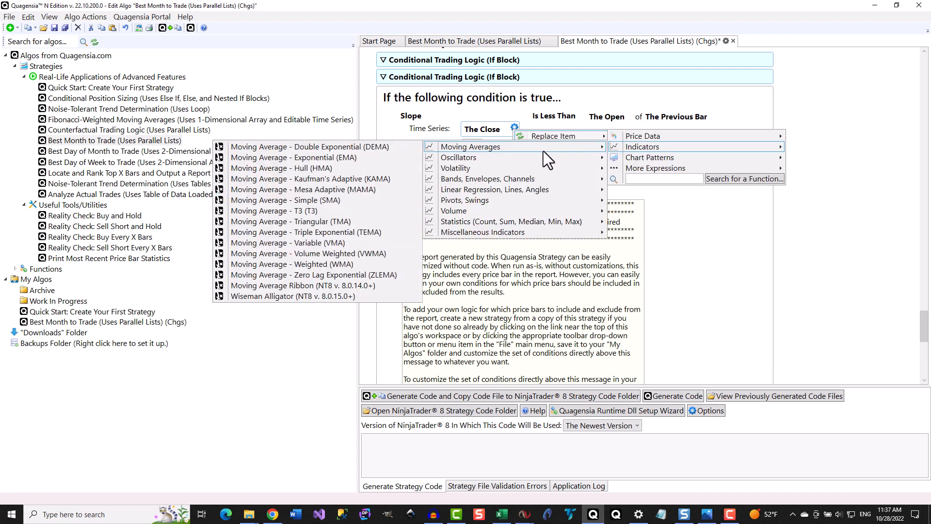
pyautogui.click(336, 157)
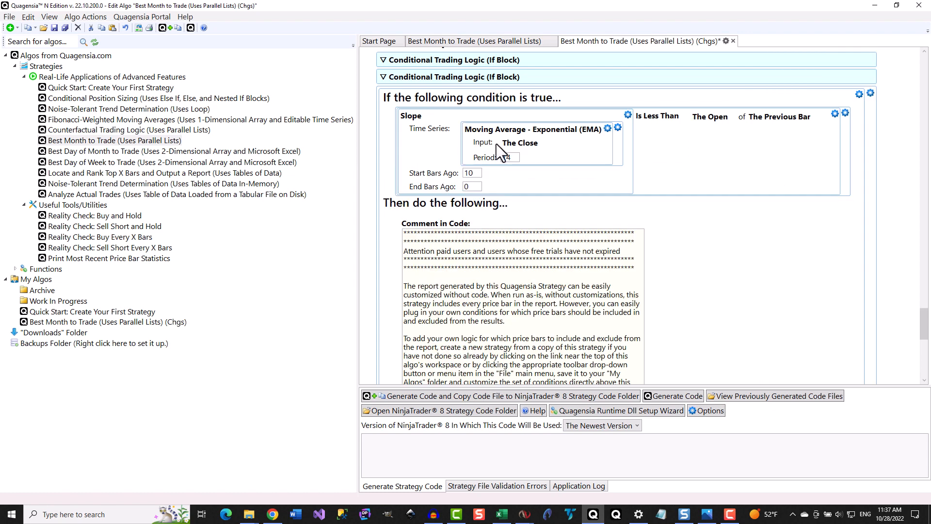
pyautogui.click(509, 157)
pyautogui.click(479, 175)
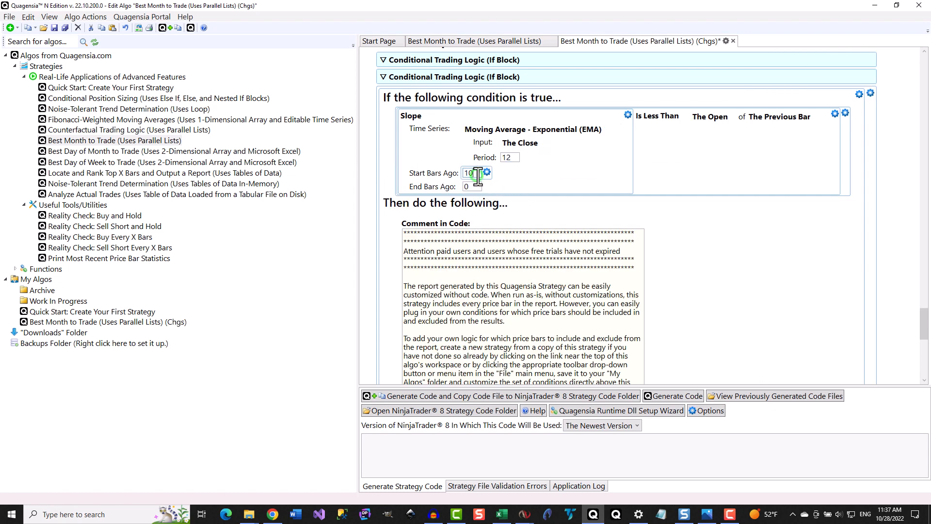
pyautogui.press('BackSpace')
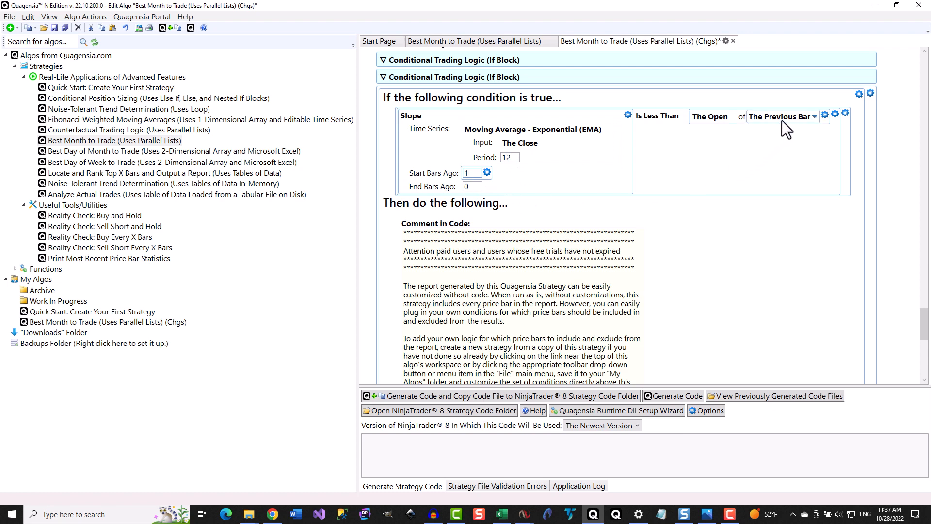
# Replace The Open of The Previous Bar in the condition with the hard-coded value 0
pyautogui.click(825, 115)
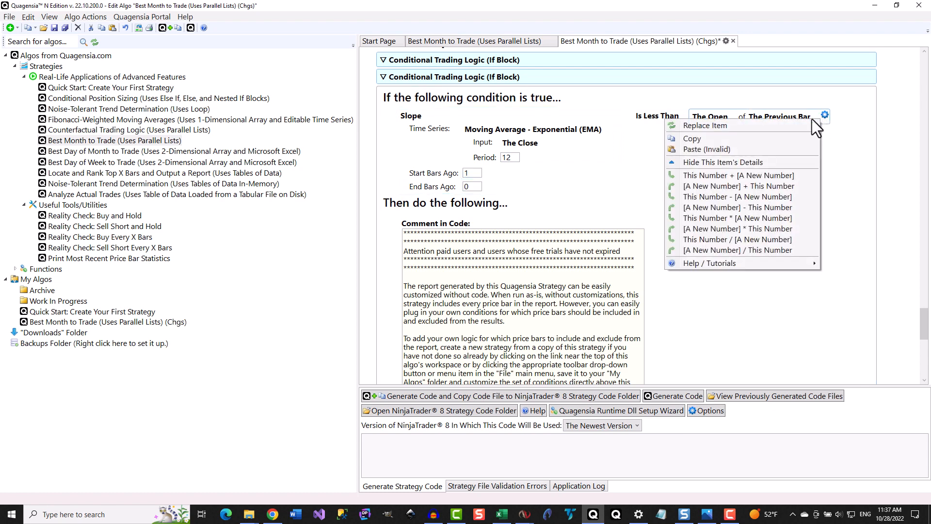
pyautogui.moveTo(778, 121)
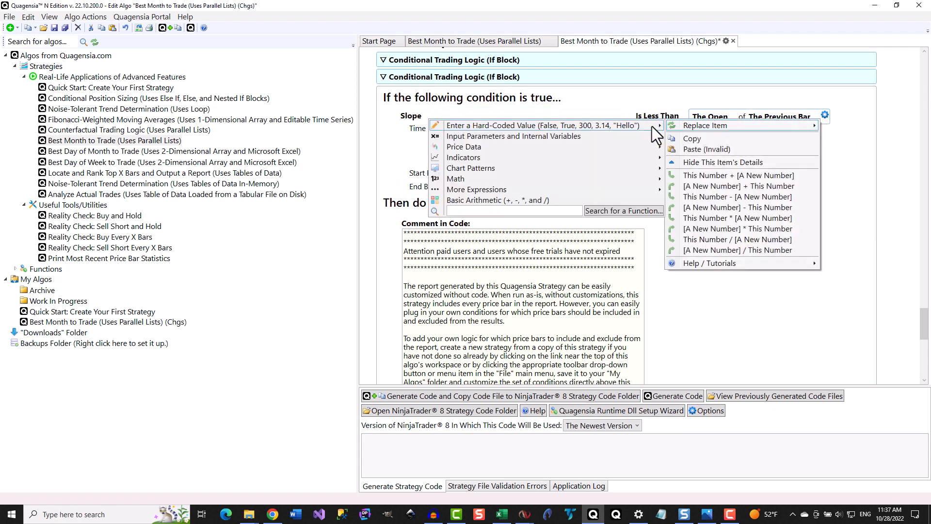
pyautogui.moveTo(647, 126)
pyautogui.click(400, 127)
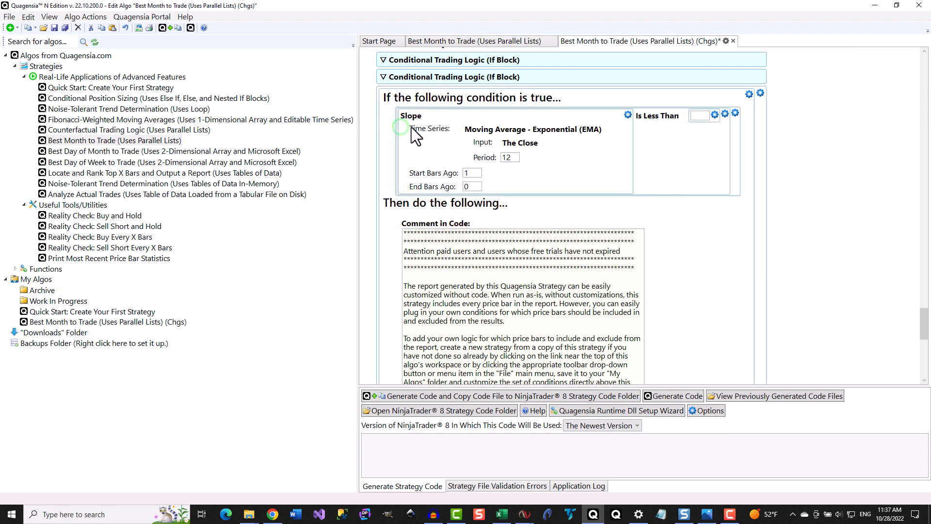
pyautogui.click(695, 116)
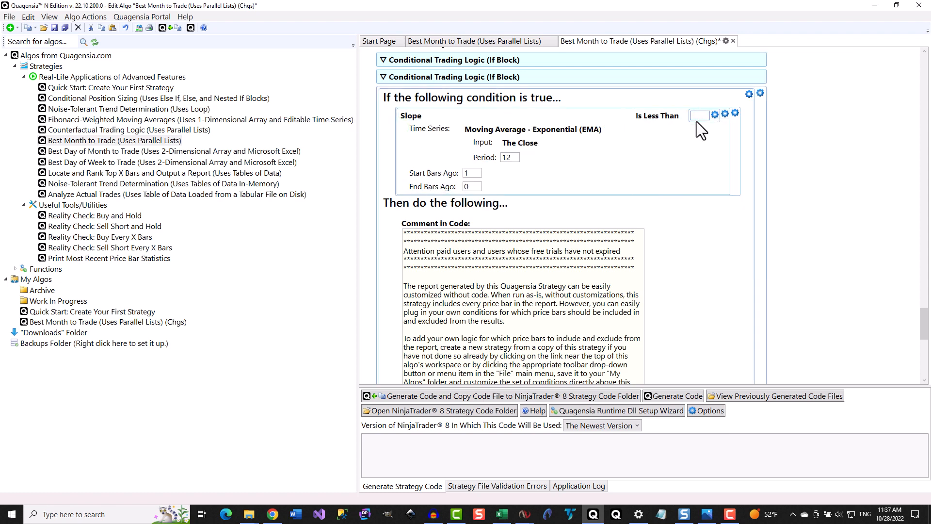
pyautogui.write('0')
# Switch to Book1 in Excel to examine the SPY report's start date and results, and return to Quagensia N Edition
pyautogui.click(541, 464)
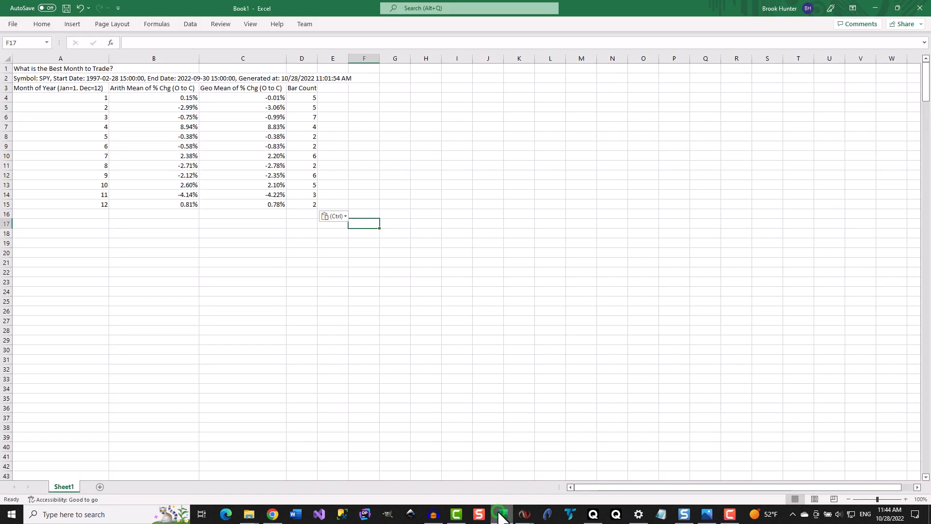
pyautogui.click(502, 514)
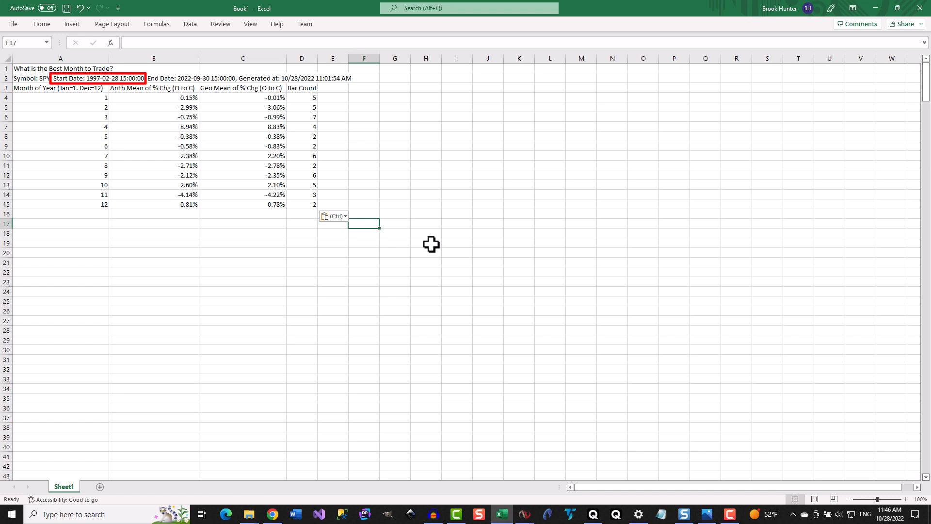
pyautogui.click(592, 514)
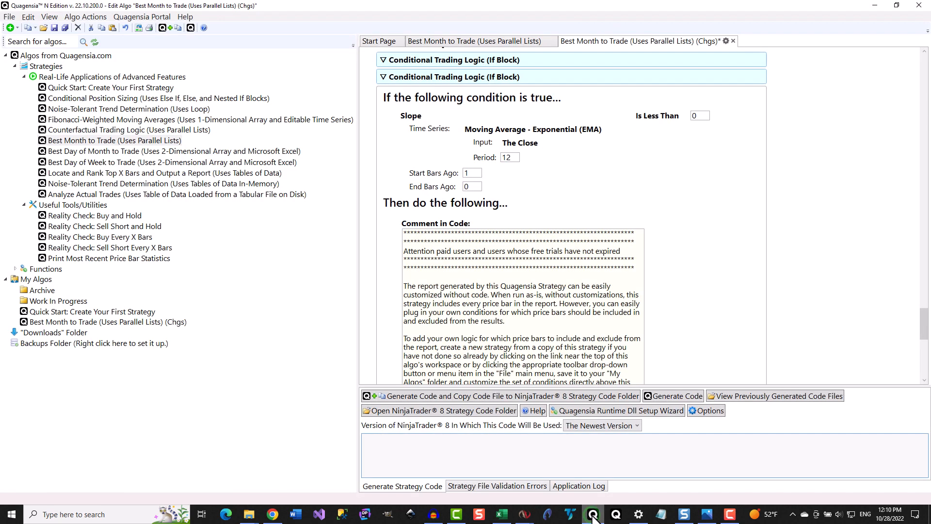